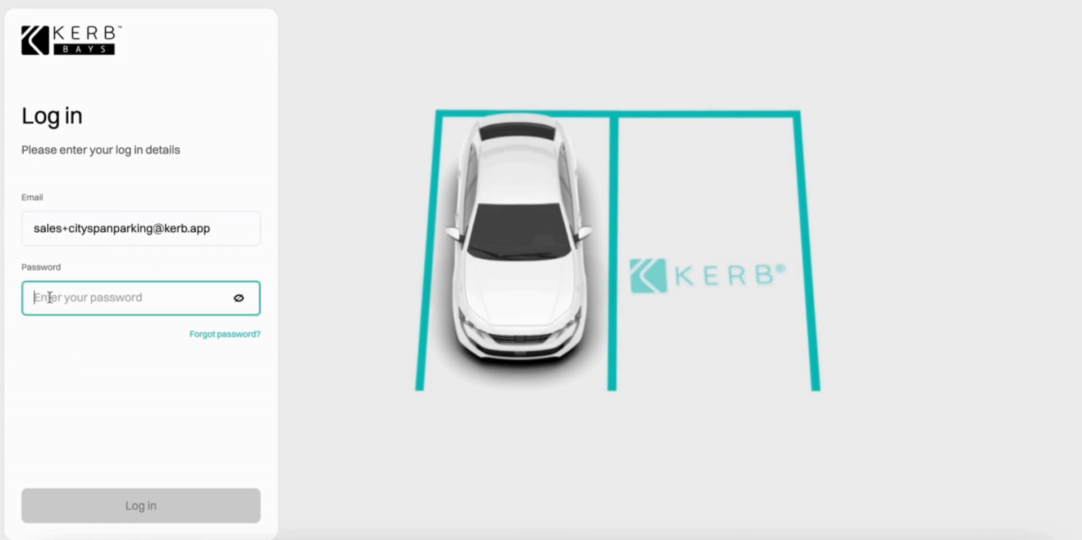
Log in with the account password and begin the guided organisation setup.
key(ctrl+v)
click(130, 519)
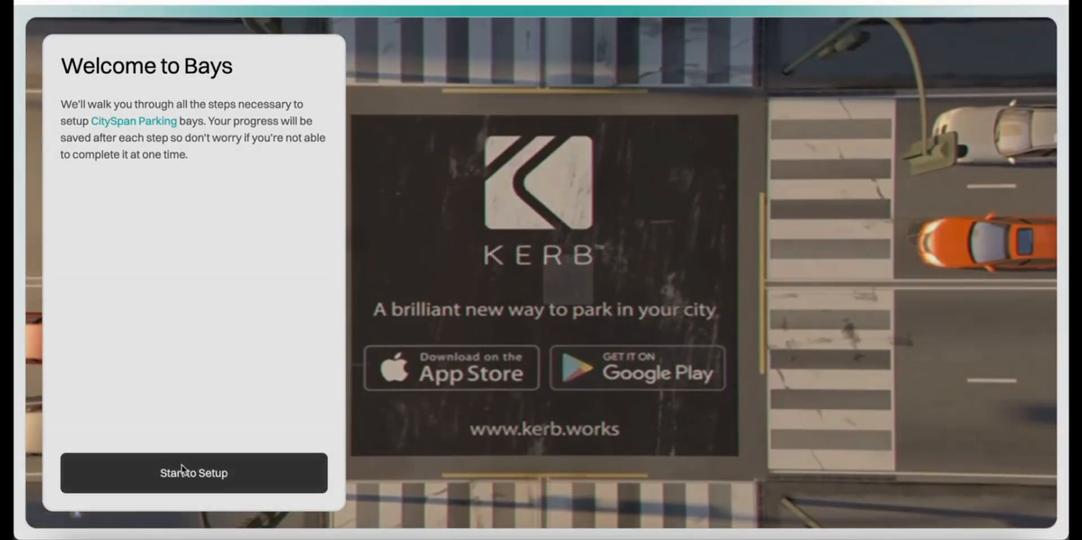
click(182, 471)
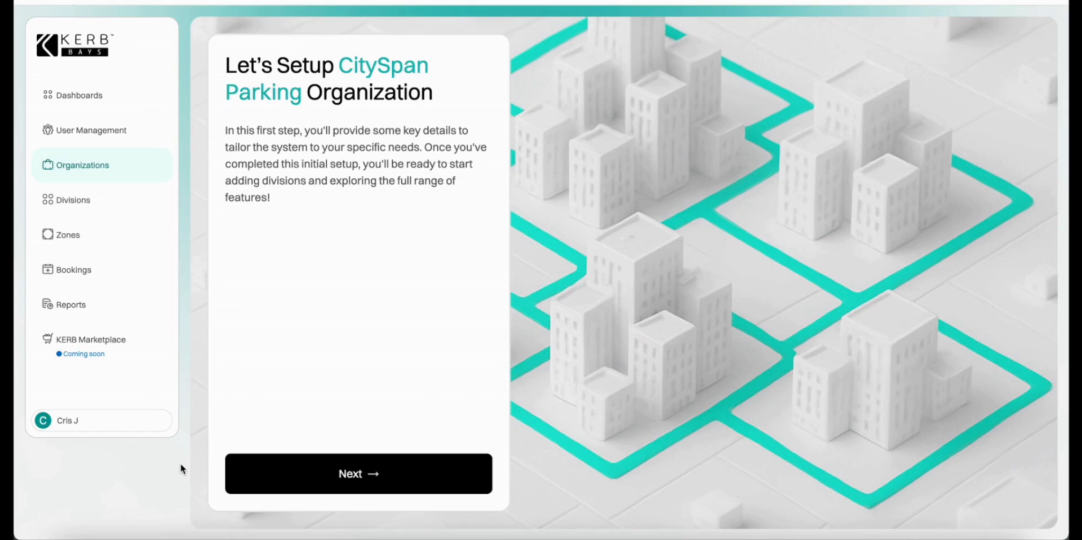
Upload Desktop > CitySpan Parking > CitySpan Parking Logo.png as the organisation logo and save the crop.
click(409, 477)
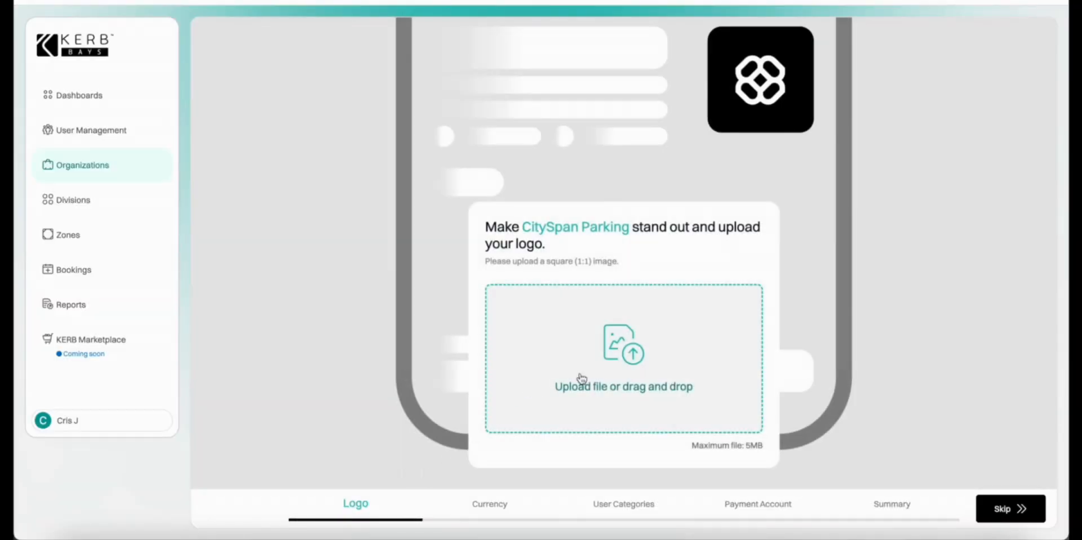
click(580, 379)
click(334, 181)
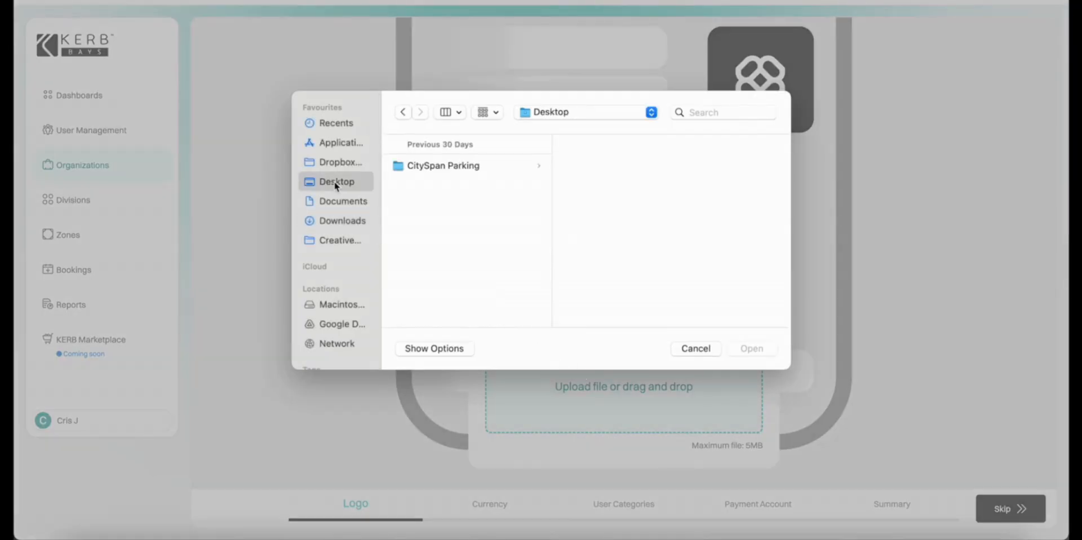
click(458, 164)
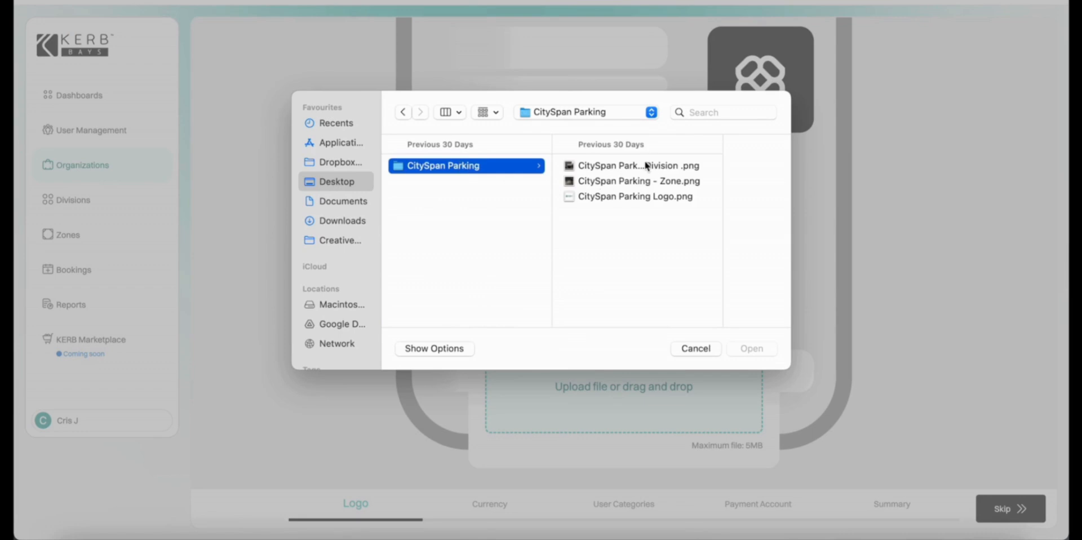
click(656, 197)
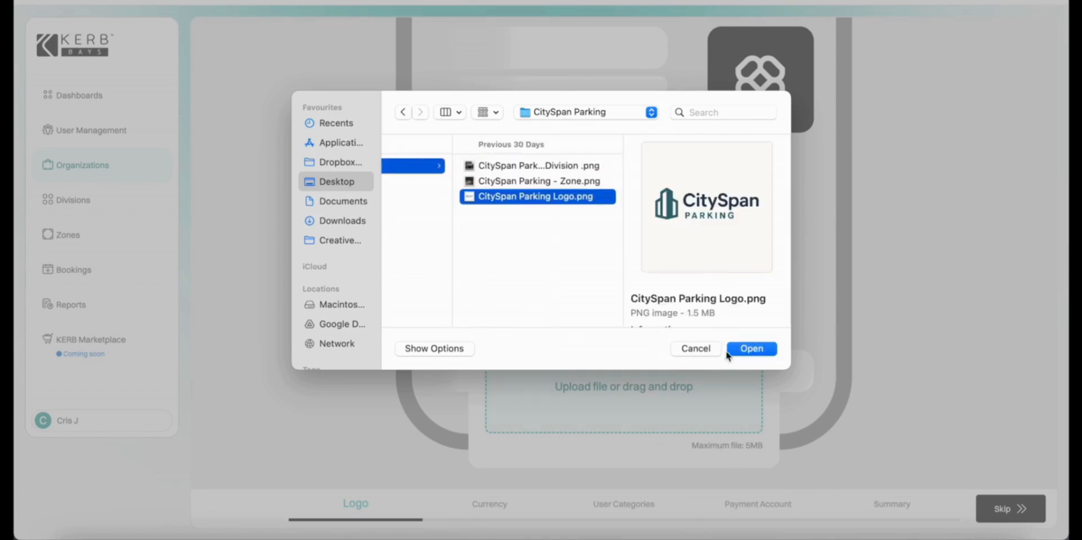
click(748, 349)
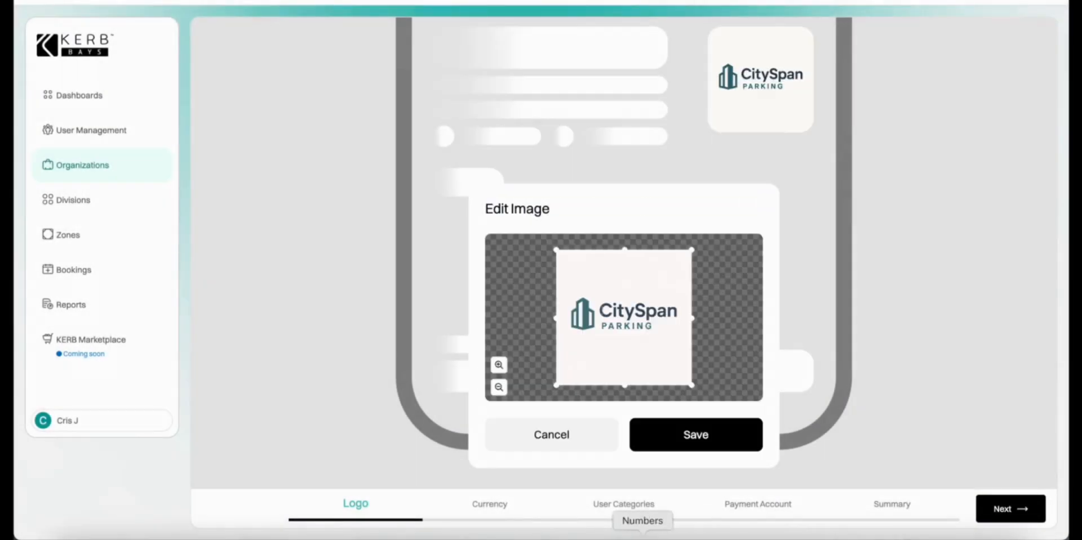
click(735, 442)
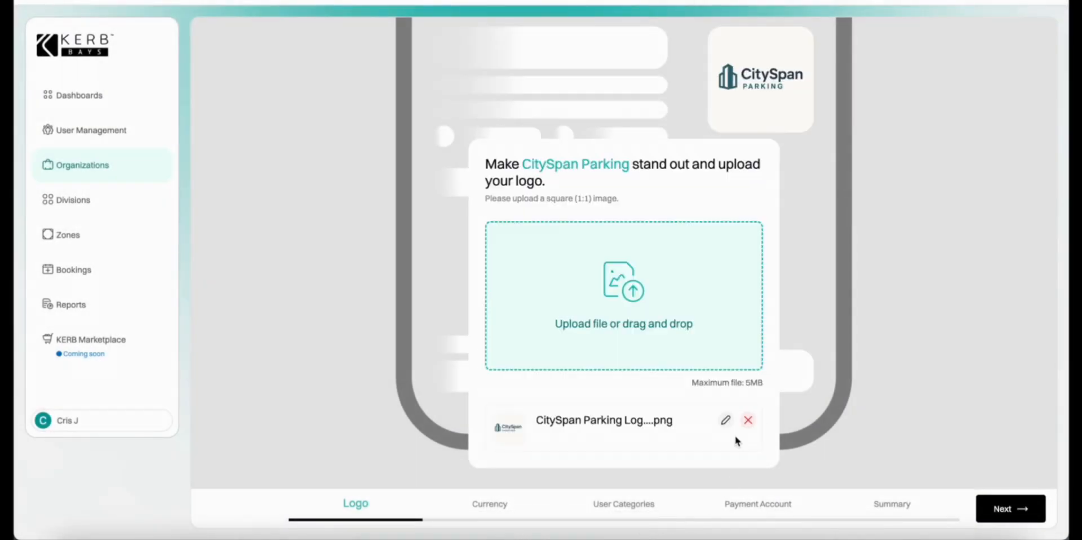
click(1009, 510)
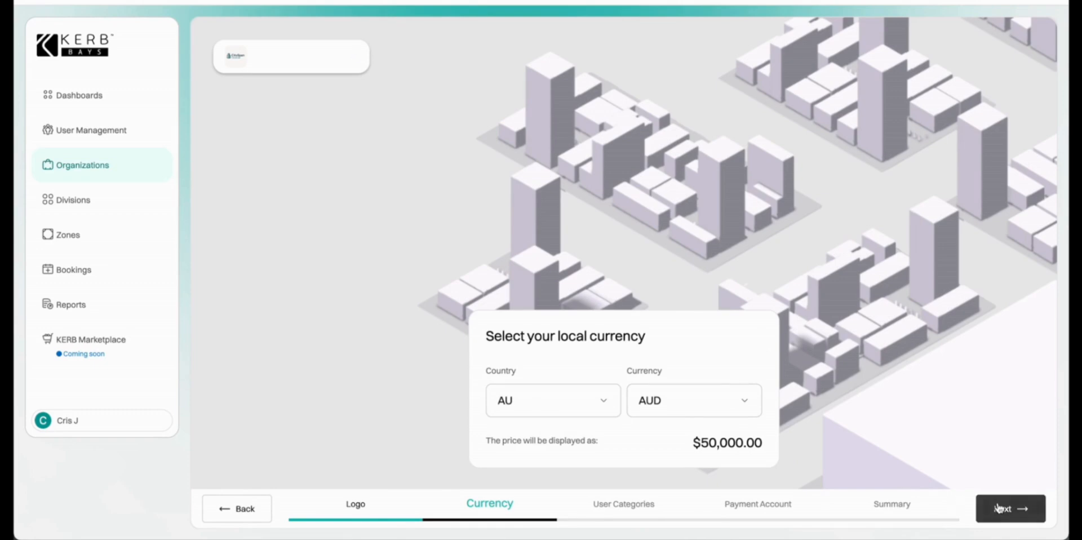
Keep AUD and add user categories Public Parking and restricted-access Tenant Parking.
click(999, 509)
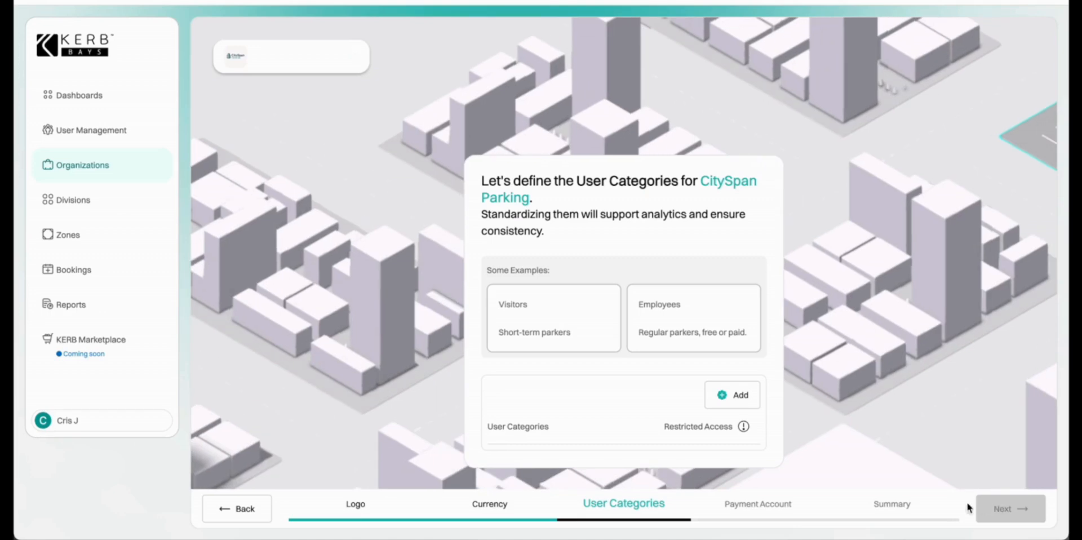
click(742, 398)
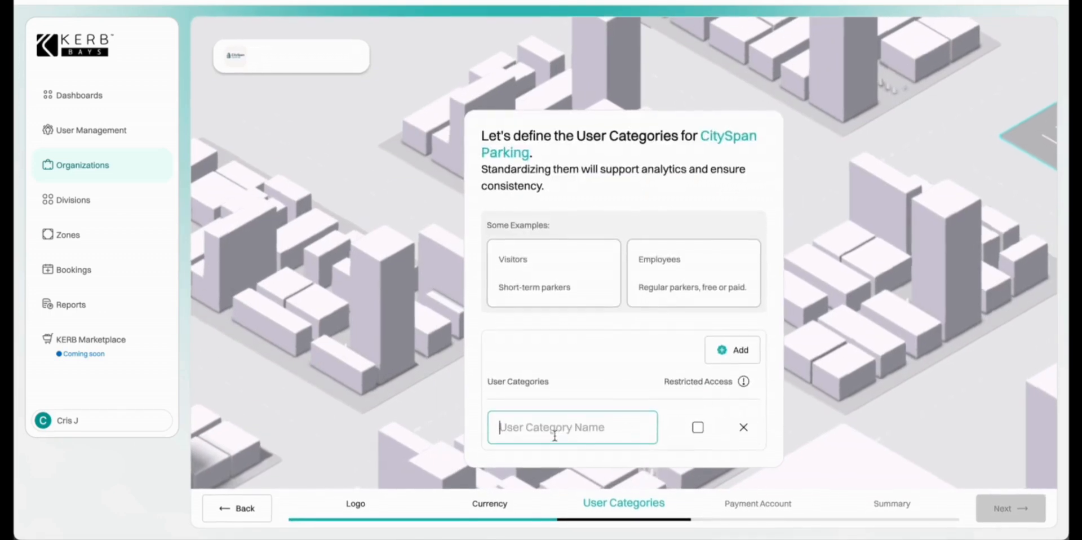
text(Pub)
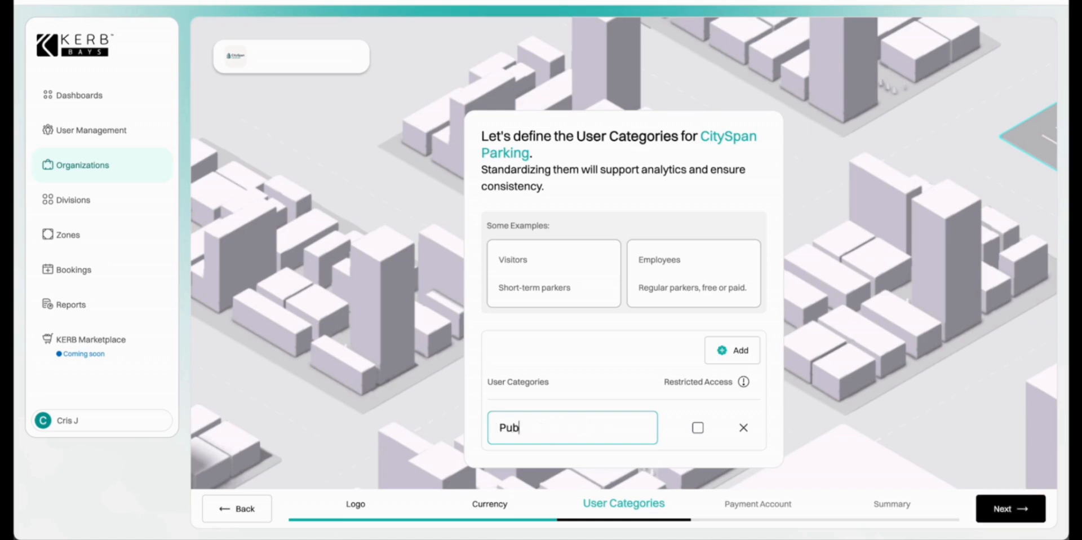
text(lic Parking)
click(725, 350)
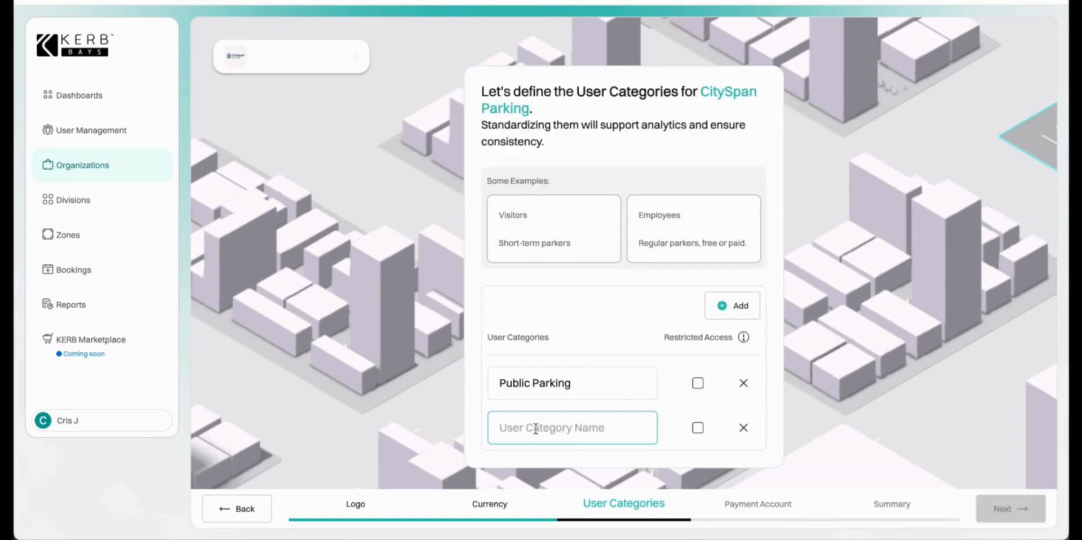
text(Tenan)
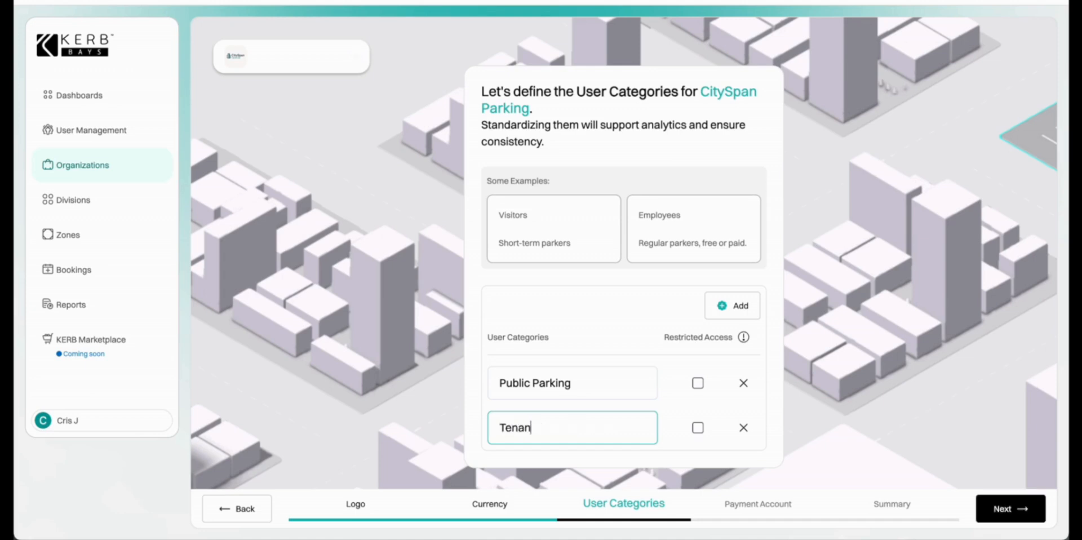
text(t Parking)
click(698, 427)
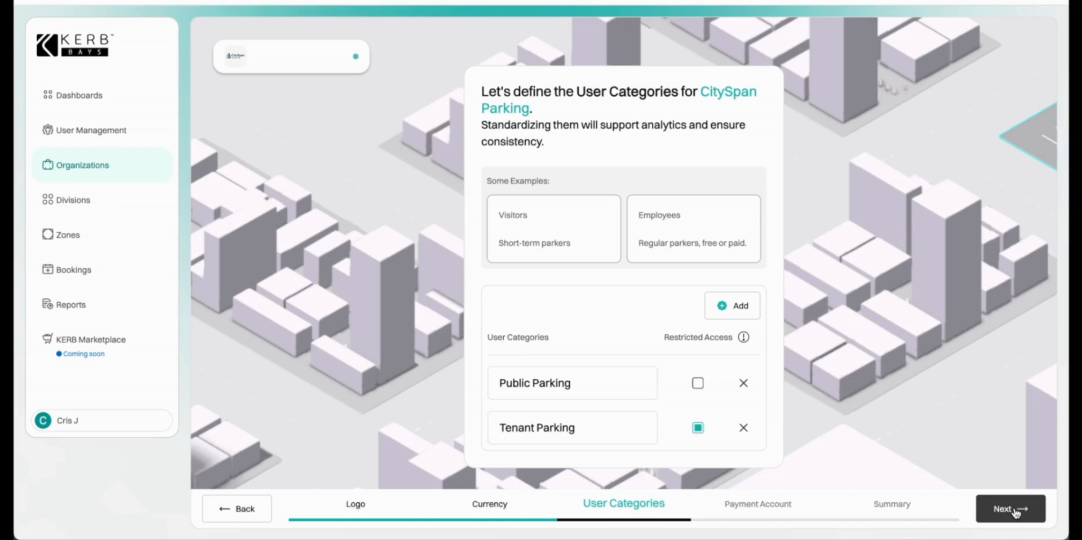
click(1013, 510)
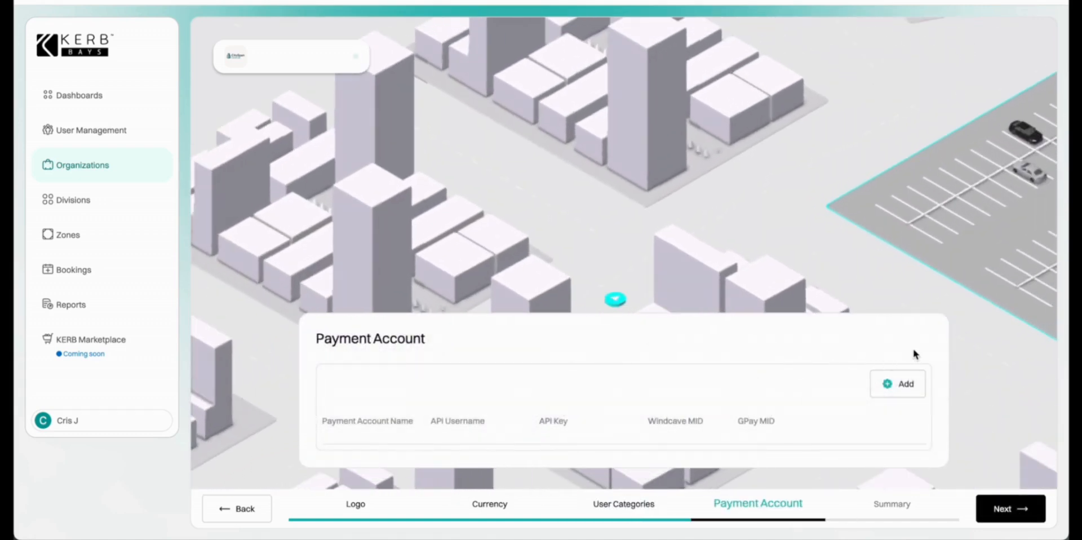
Add a payment account named Windtest and paste its API username and API key.
click(905, 384)
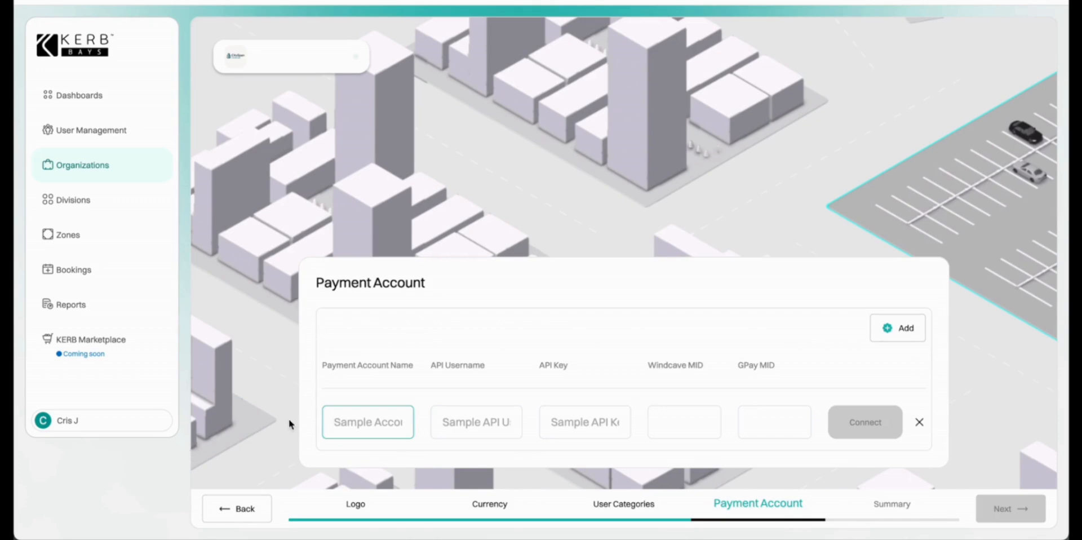
text(Windtest)
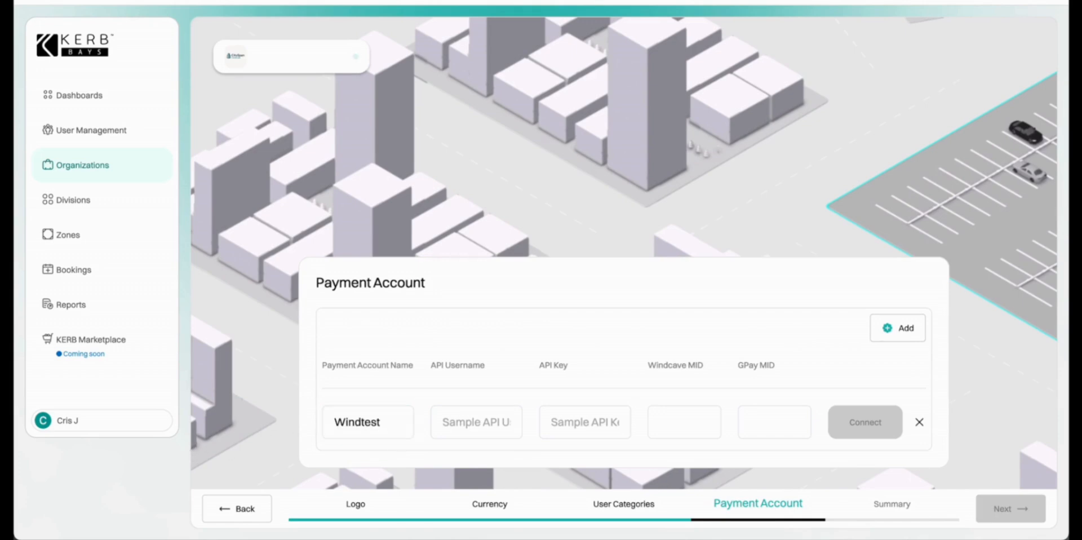
click(490, 421)
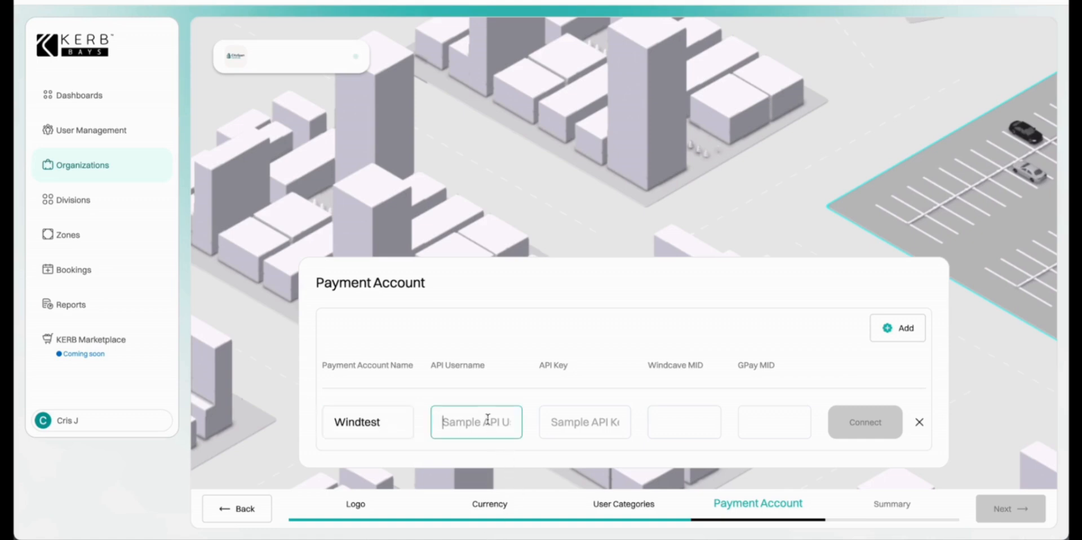
text(KerbRESTUAT)
key(super+Tab)
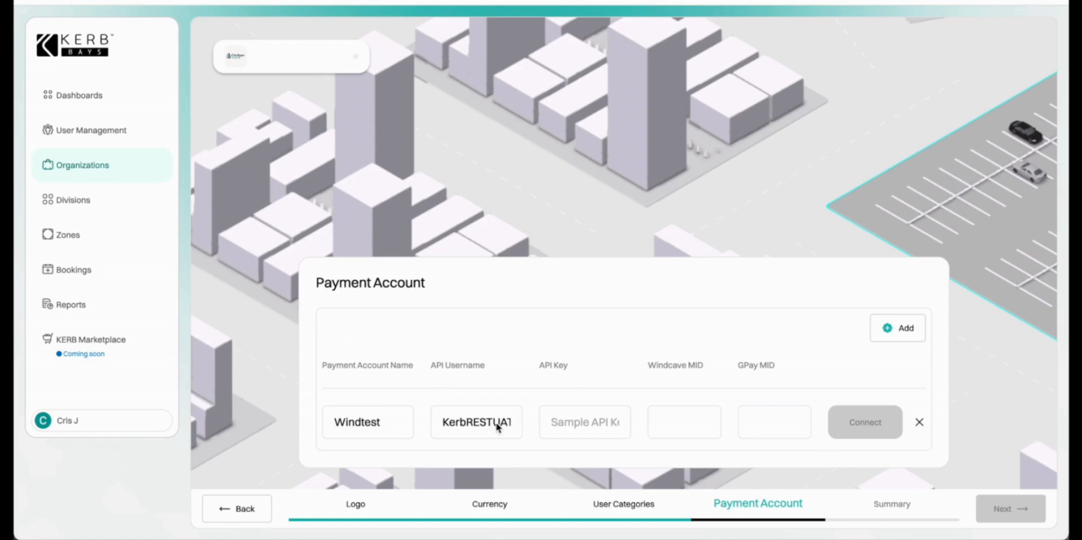
click(589, 420)
key(ctrl+v)
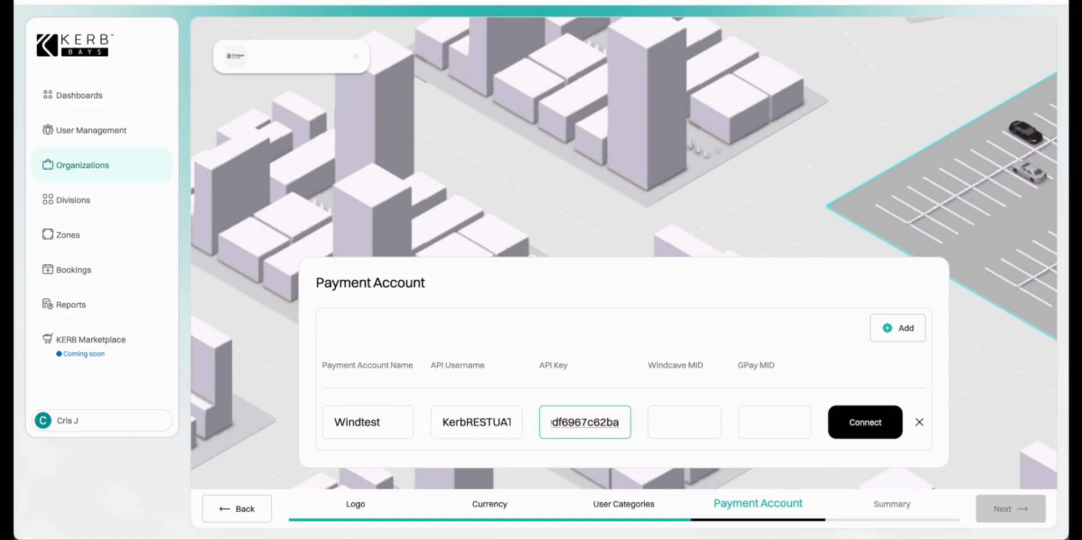
key(super+Tab)
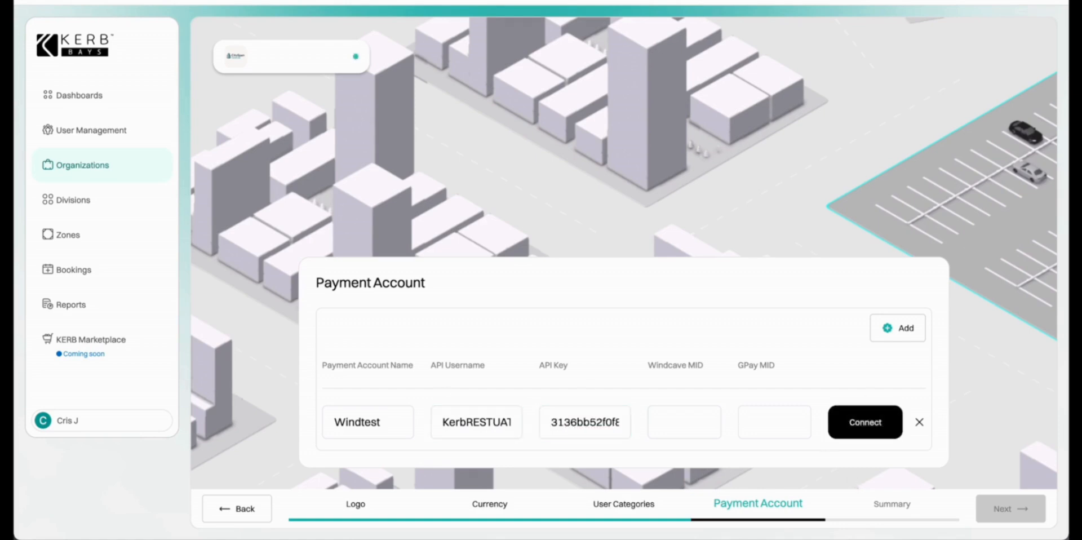
Paste the Windcave and GPay merchant IDs and connect the Windtest account.
key(super+Tab)
click(696, 428)
key(ctrl+v)
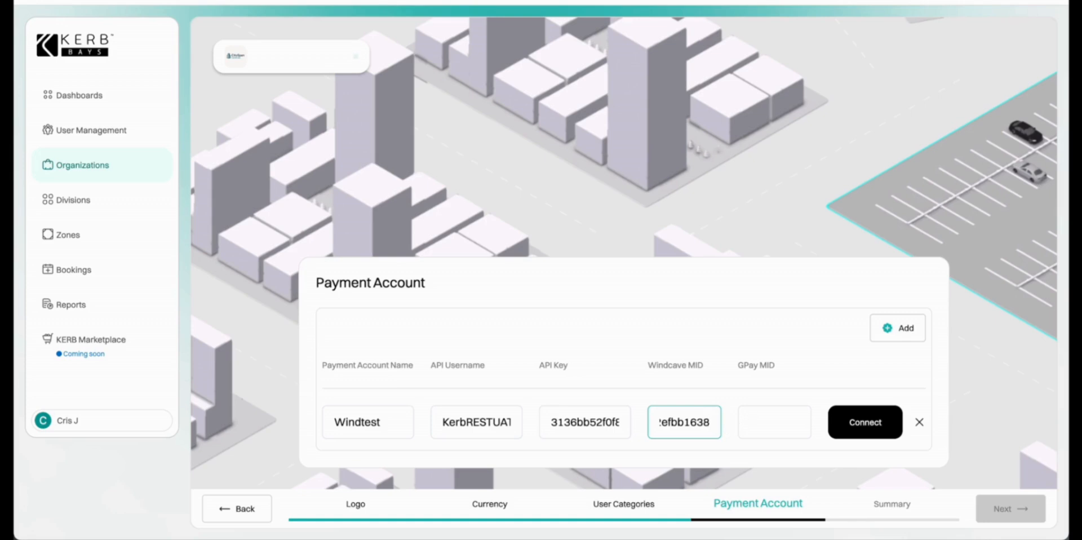
key(super+Tab)
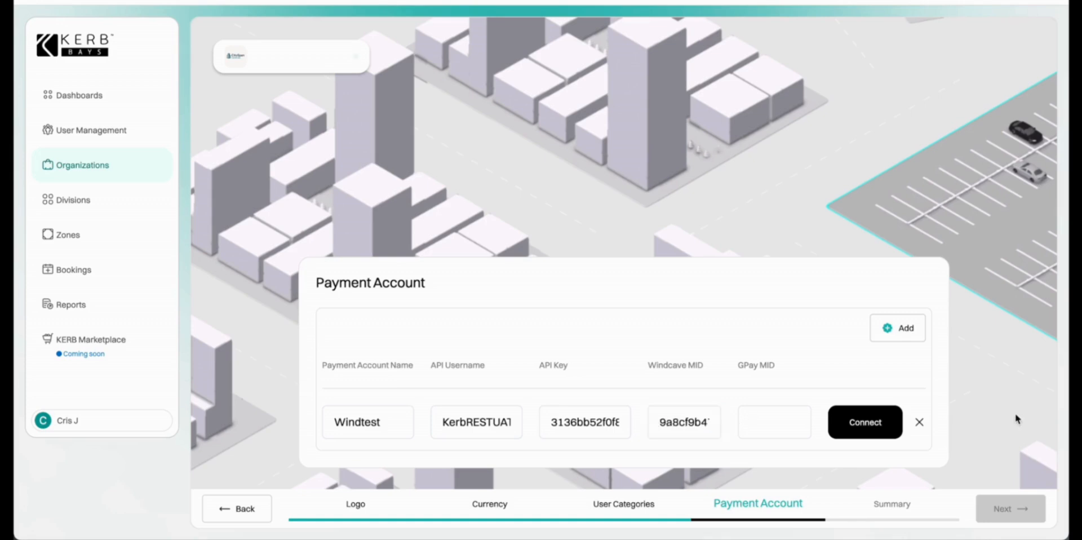
key(super+Tab)
click(777, 424)
key(ctrl+v)
click(869, 426)
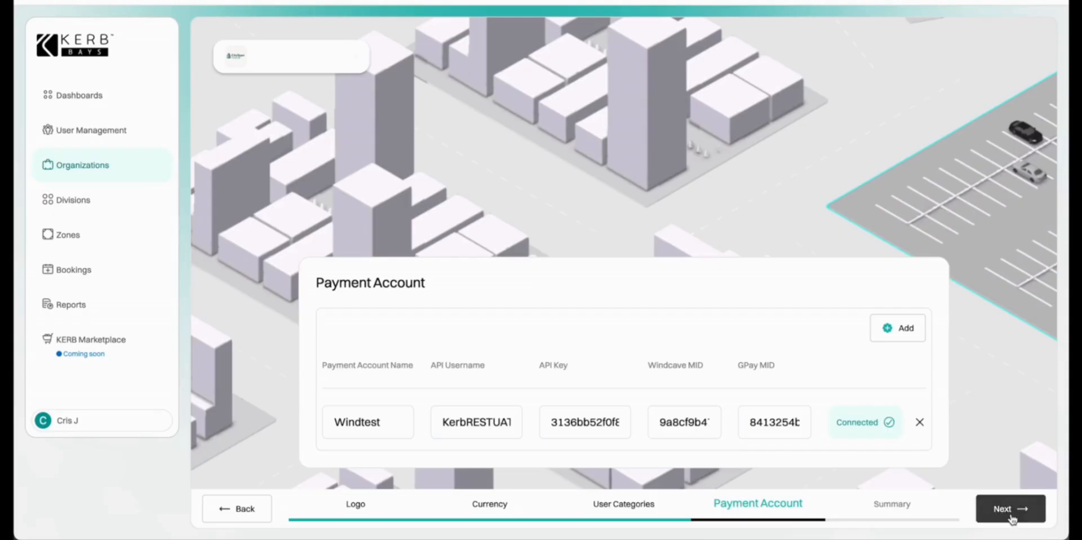
click(1012, 516)
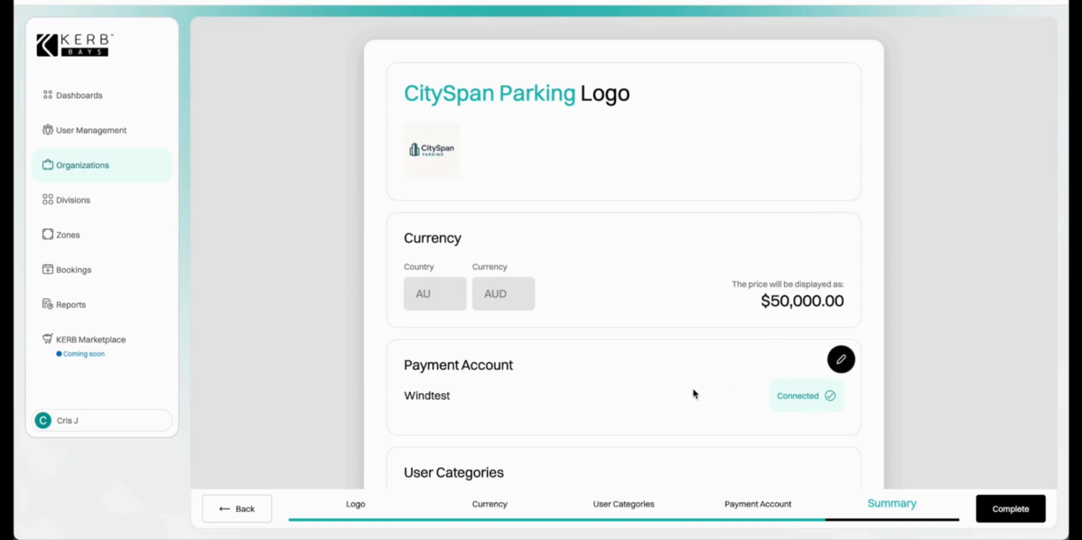
Review the summary's user categories and complete the organisation setup.
scroll(694, 393, down, 3)
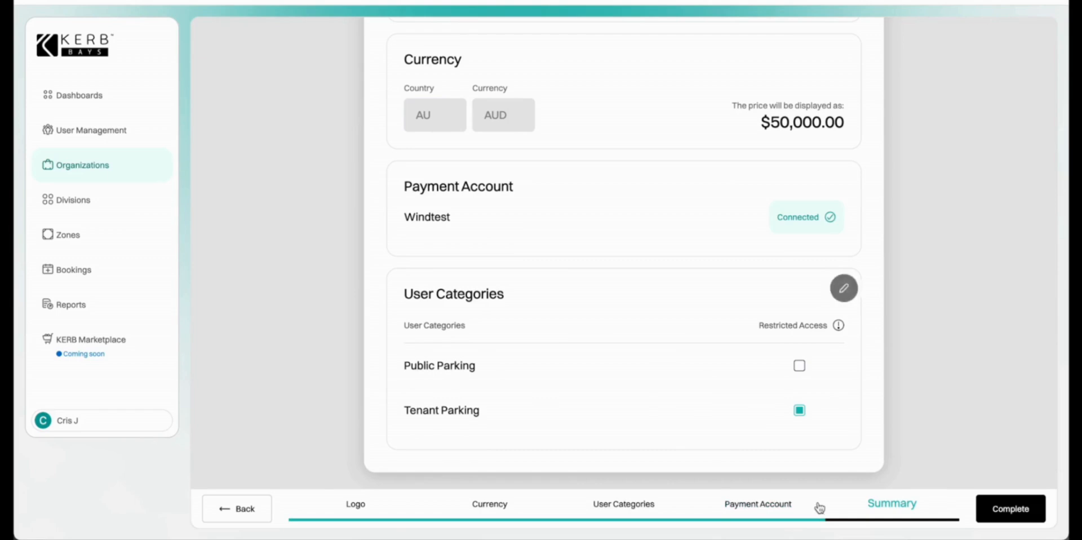
click(1002, 508)
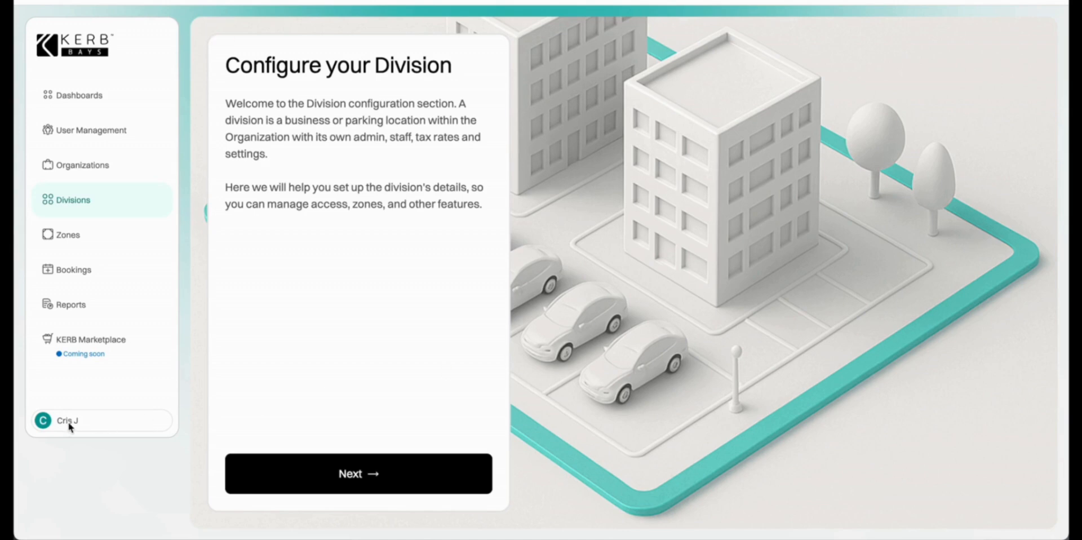
Proceed from the Configure your Division introduction to the division naming form.
click(365, 475)
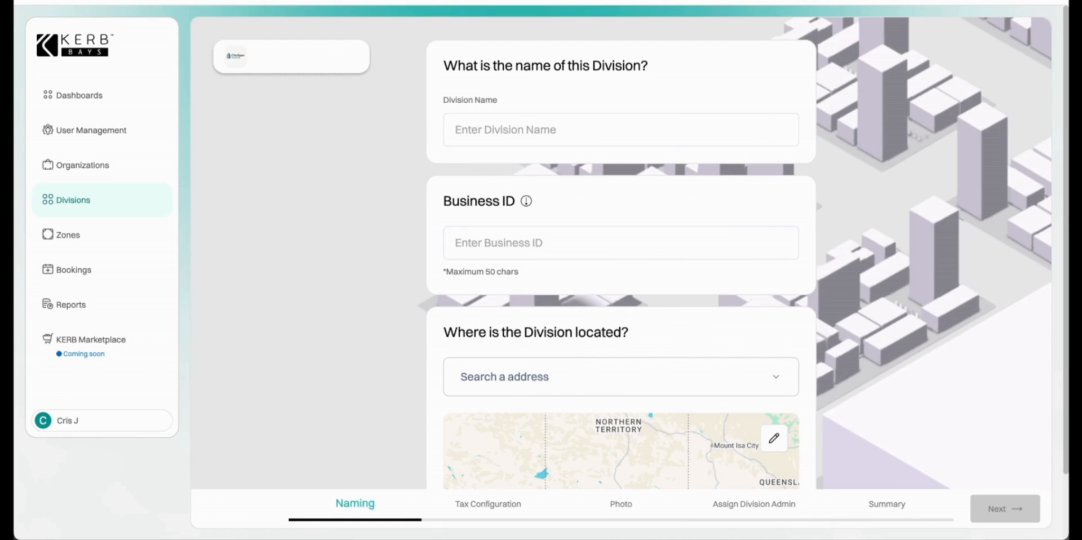
Name the division George Street Car Park and paste in its business ID.
click(471, 128)
text(George Street Car Park)
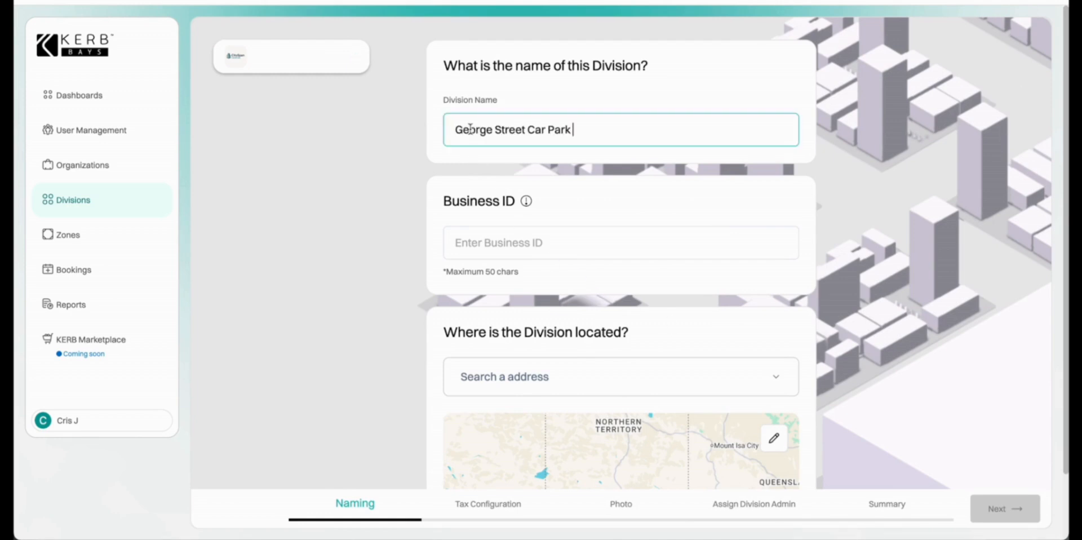
click(511, 239)
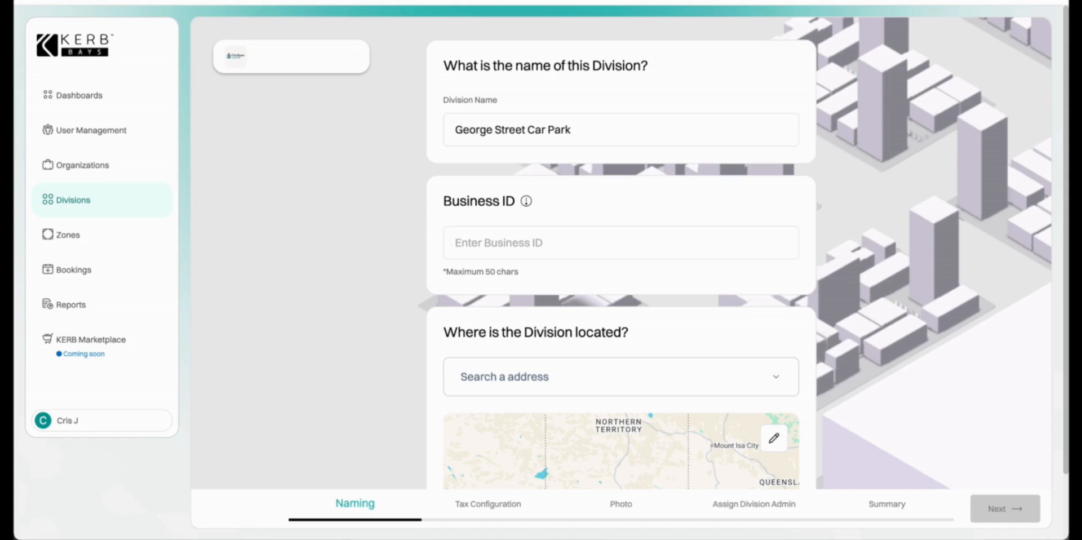
click(544, 239)
key(ctrl+v)
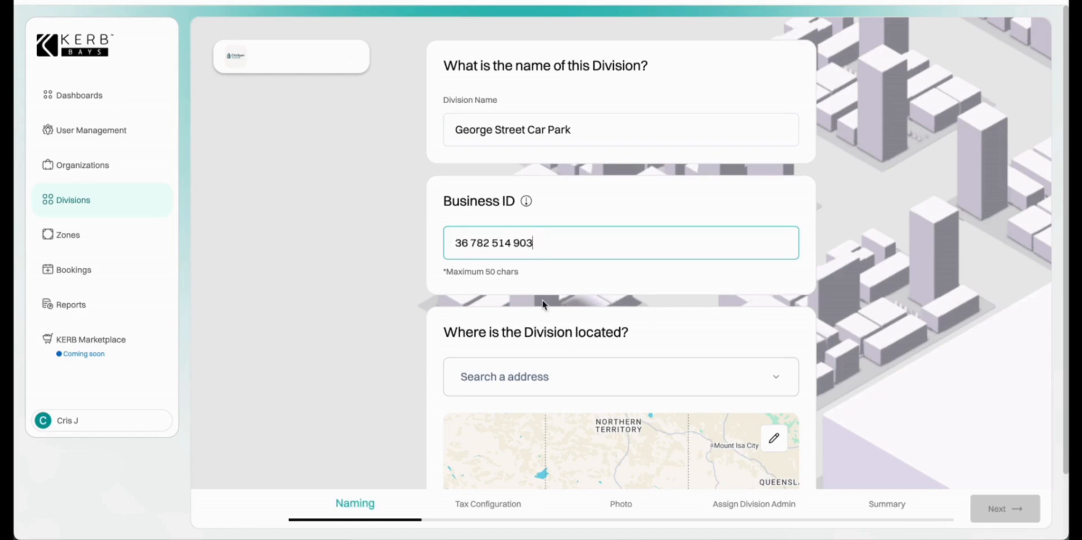
Search for and select the George Street, Sydney address as the division location.
scroll(558, 352, down, 2)
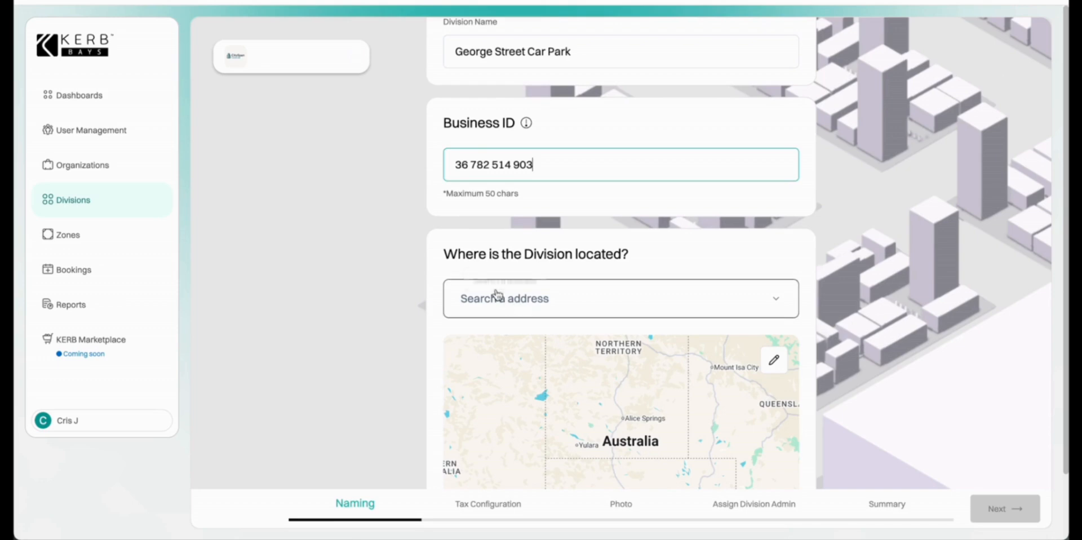
click(496, 297)
text(1)
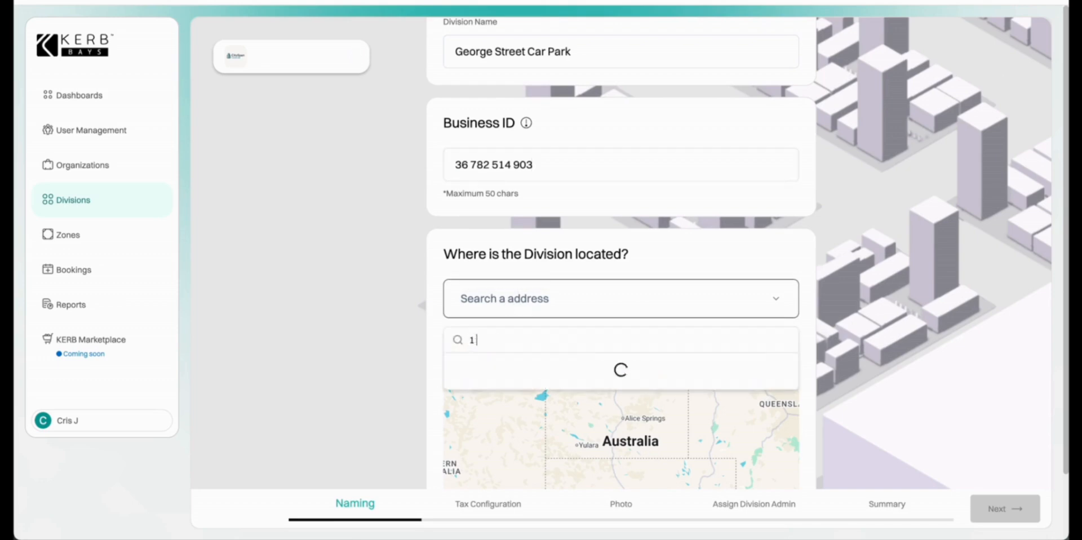
text( George)
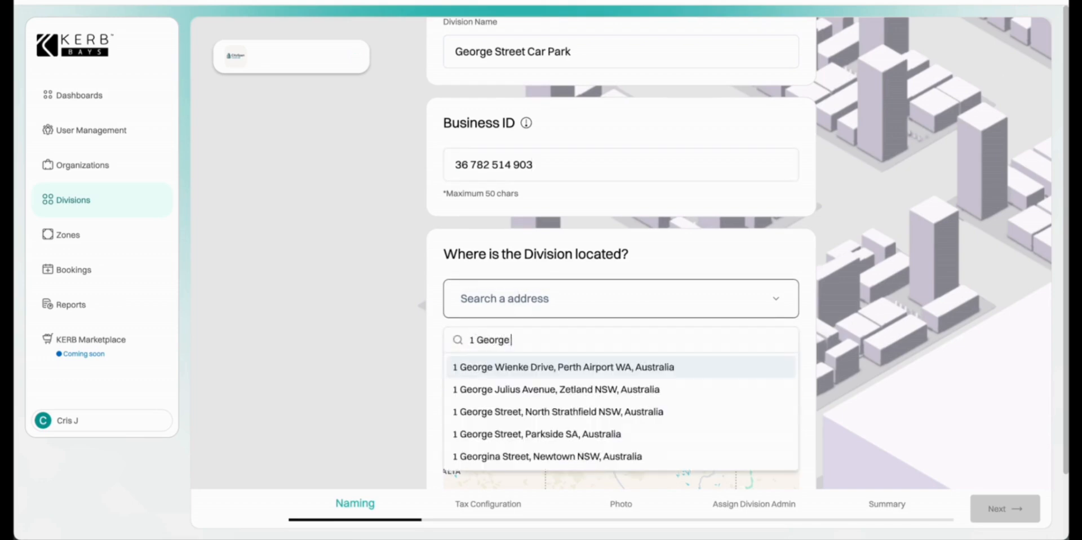
text( Str)
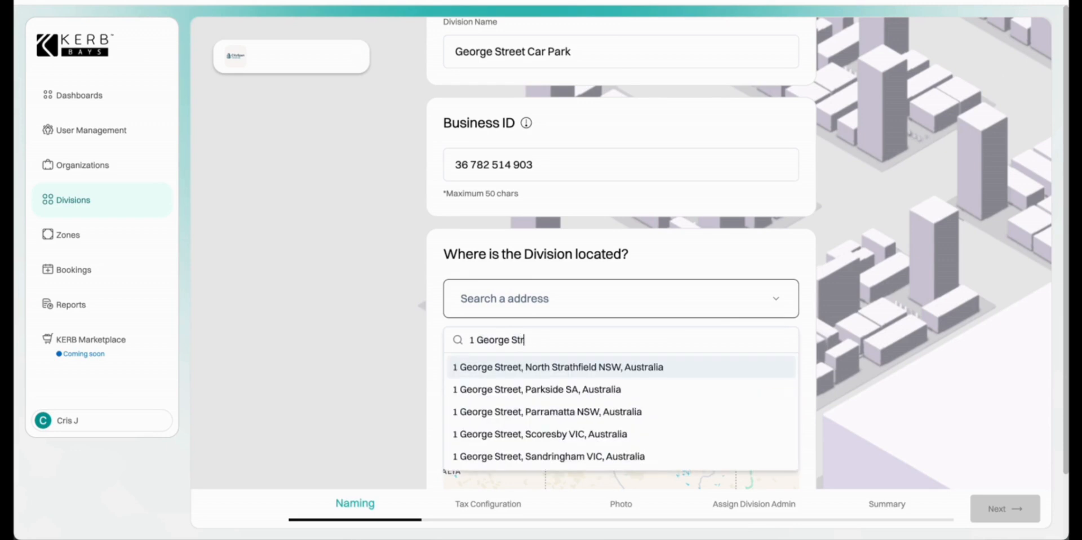
text(eet S)
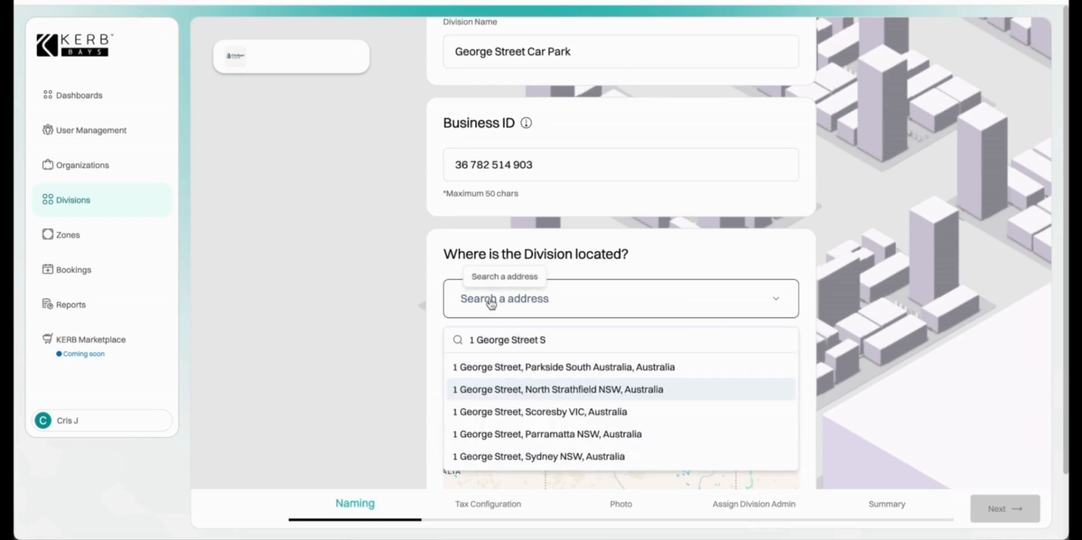
click(491, 461)
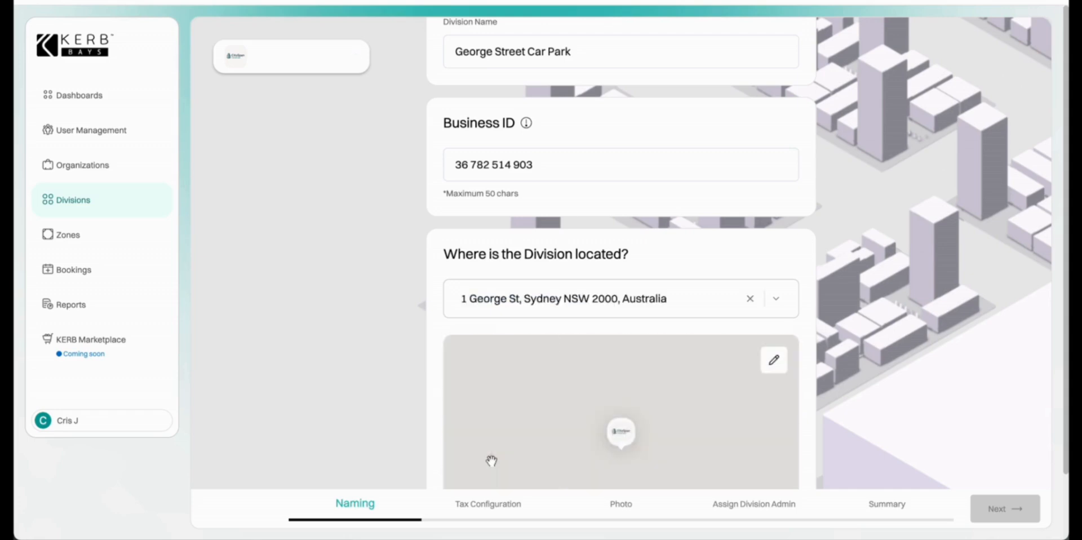
scroll(733, 292, down, 1)
scroll(734, 291, down, 3)
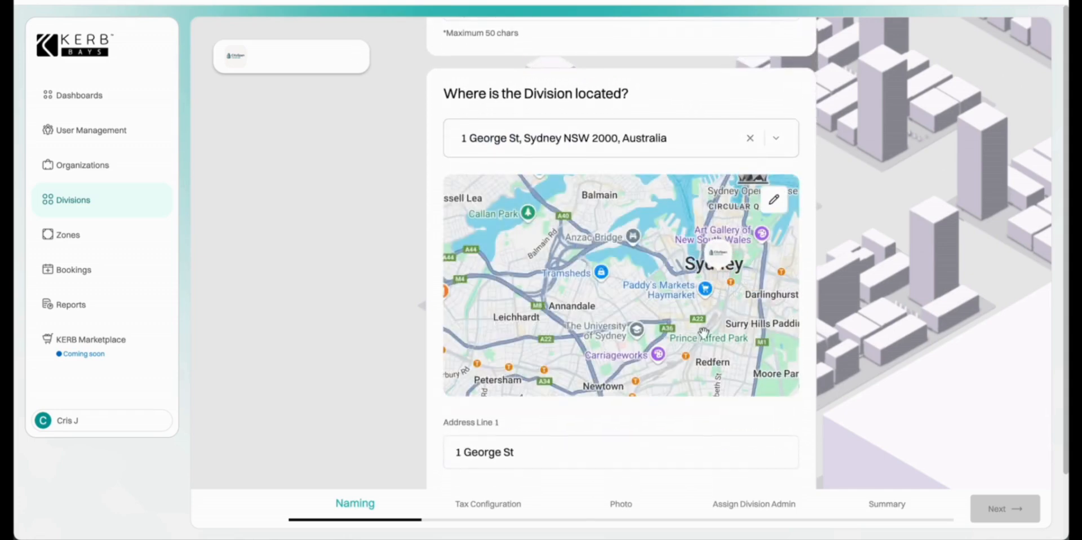
scroll(702, 329, up, 2)
drag(721, 252, 621, 415)
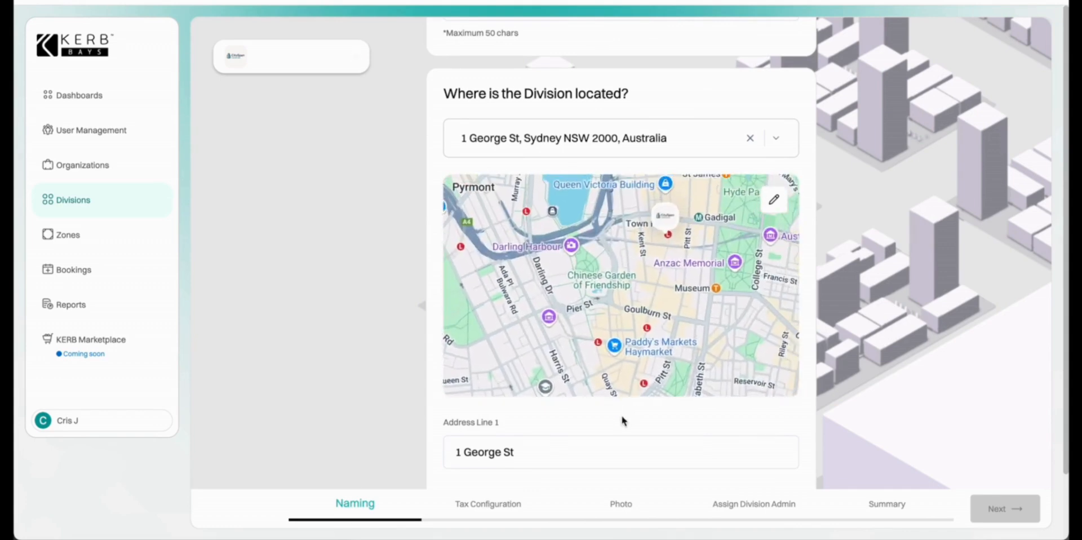
scroll(660, 412, down, 1)
scroll(660, 412, down, 7)
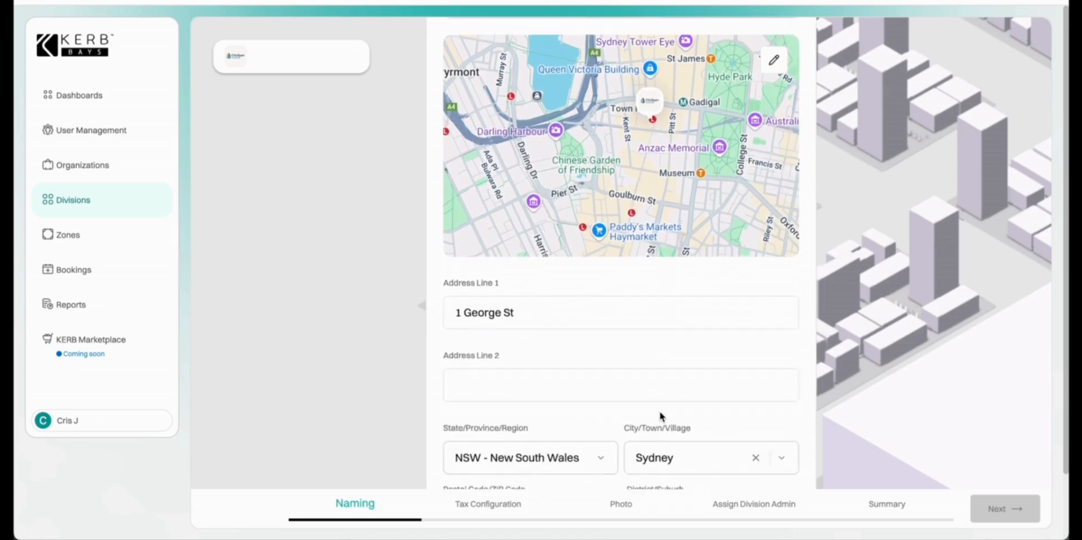
scroll(661, 416, down, 1)
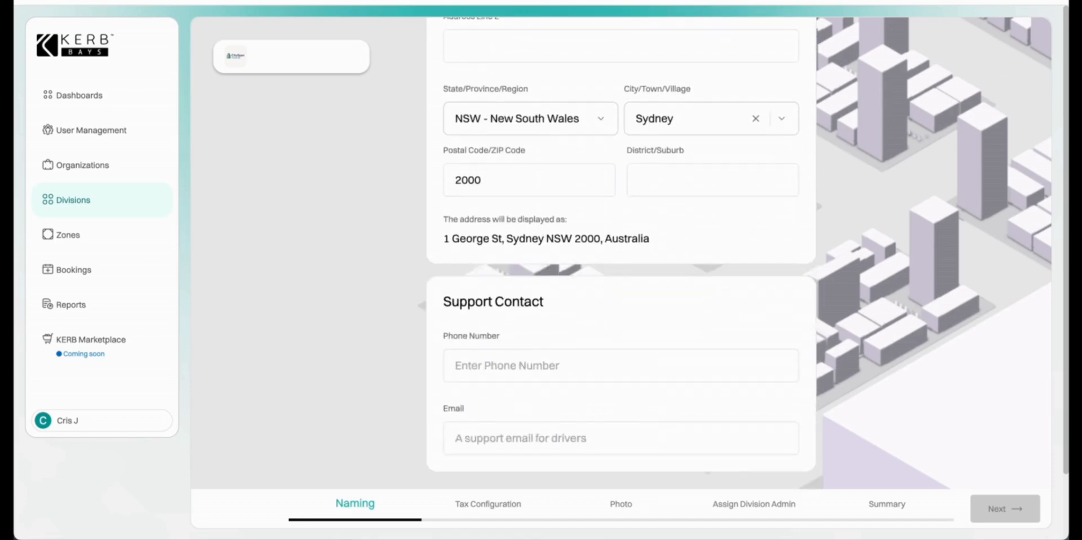
Fill in the driver support phone number and support email address.
click(491, 366)
click(490, 438)
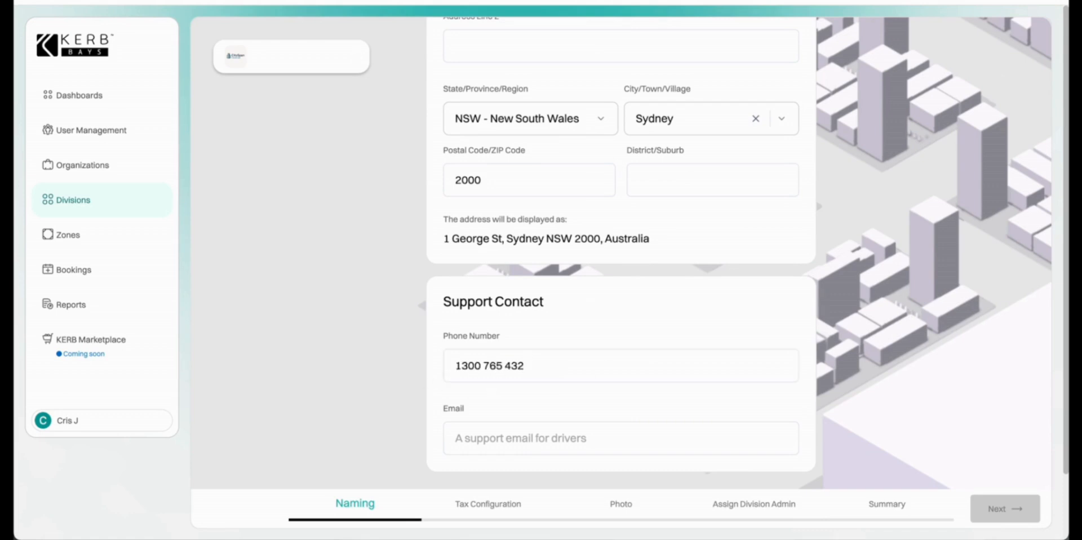
click(489, 442)
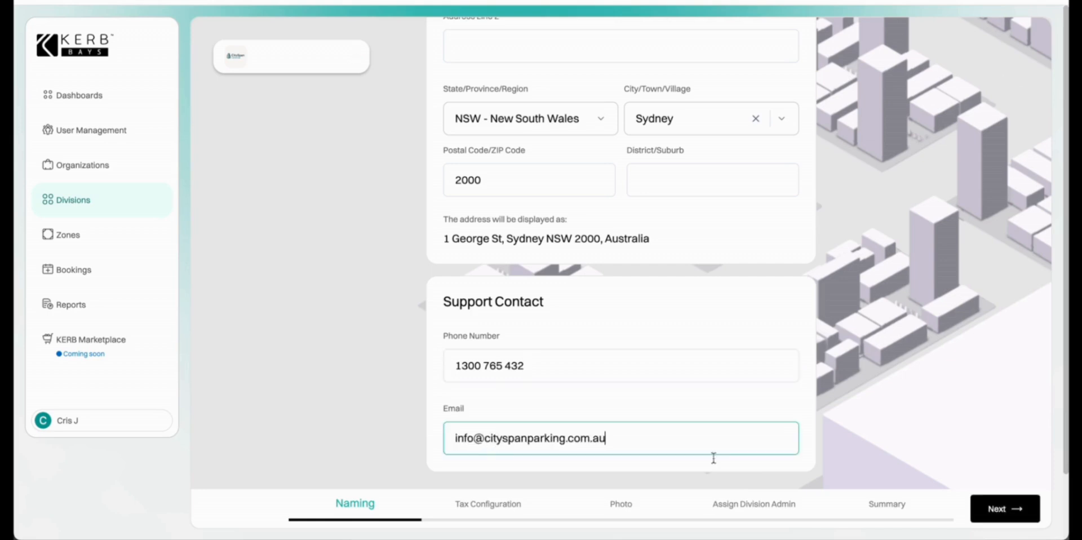
scroll(880, 427, up, 8)
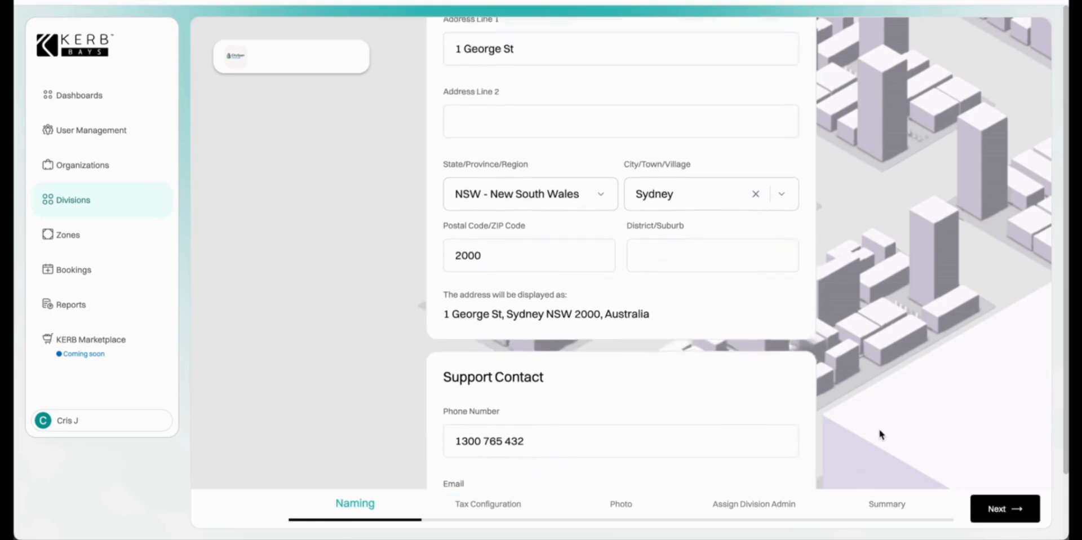
scroll(881, 428, up, 4)
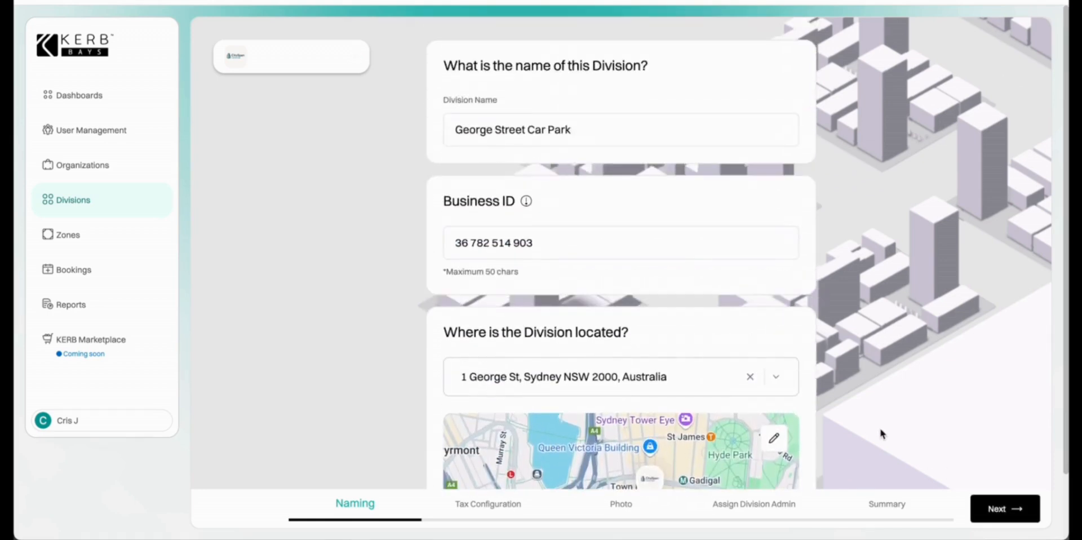
click(1009, 510)
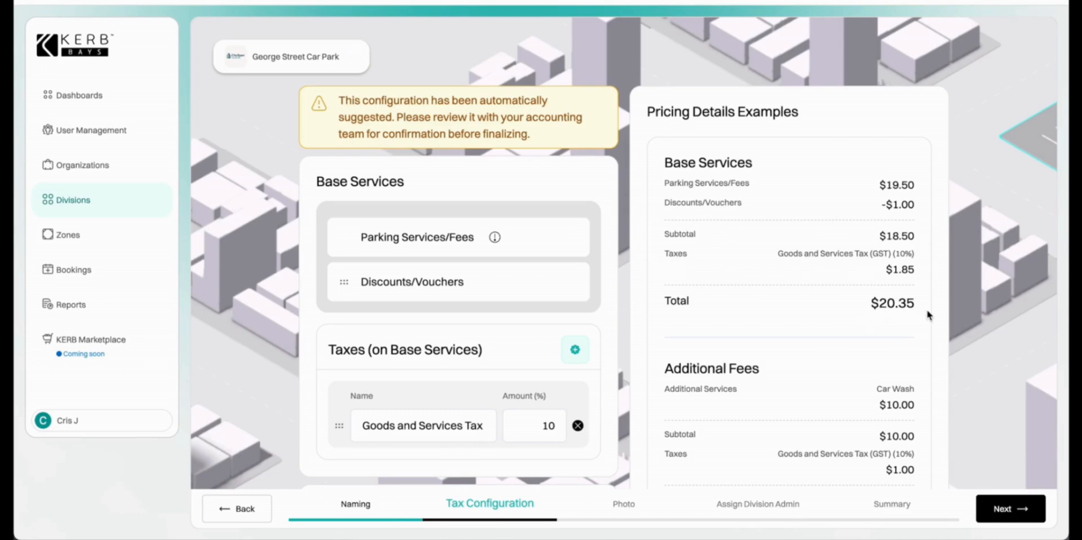
Remove the 10% GST from both base services and additional fees.
scroll(779, 371, down, 3)
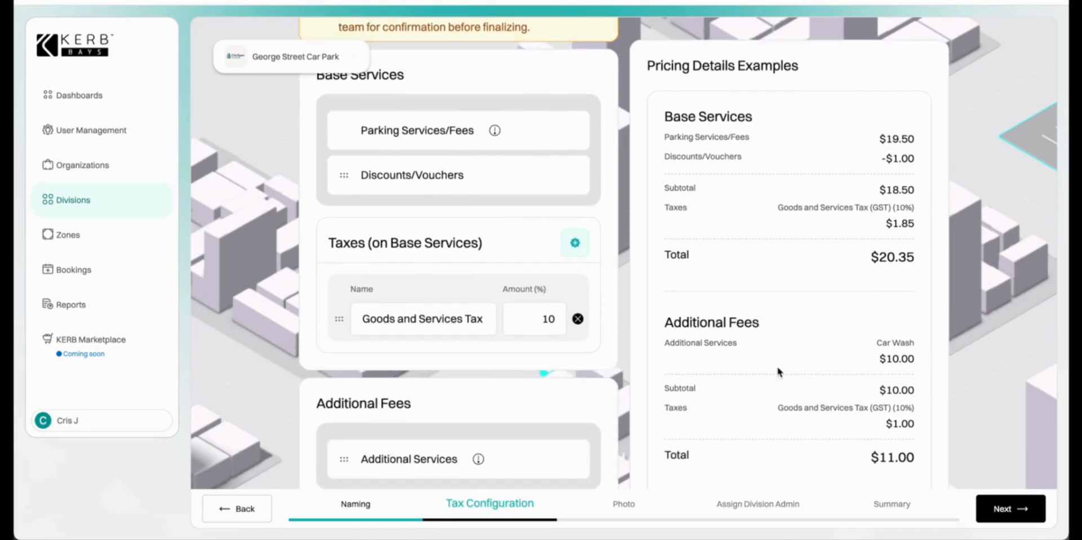
scroll(777, 366, down, 5)
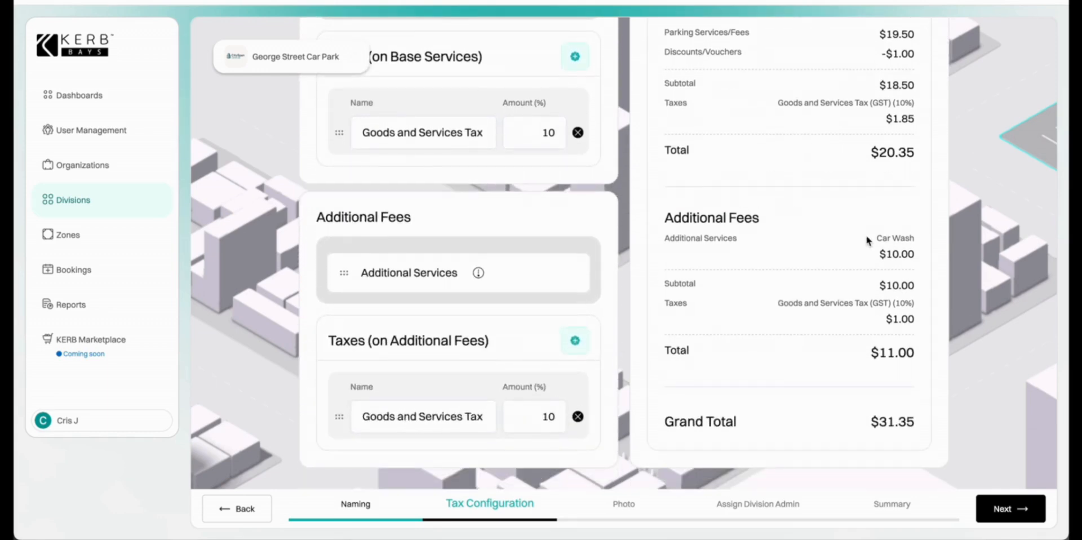
scroll(695, 379, up, 3)
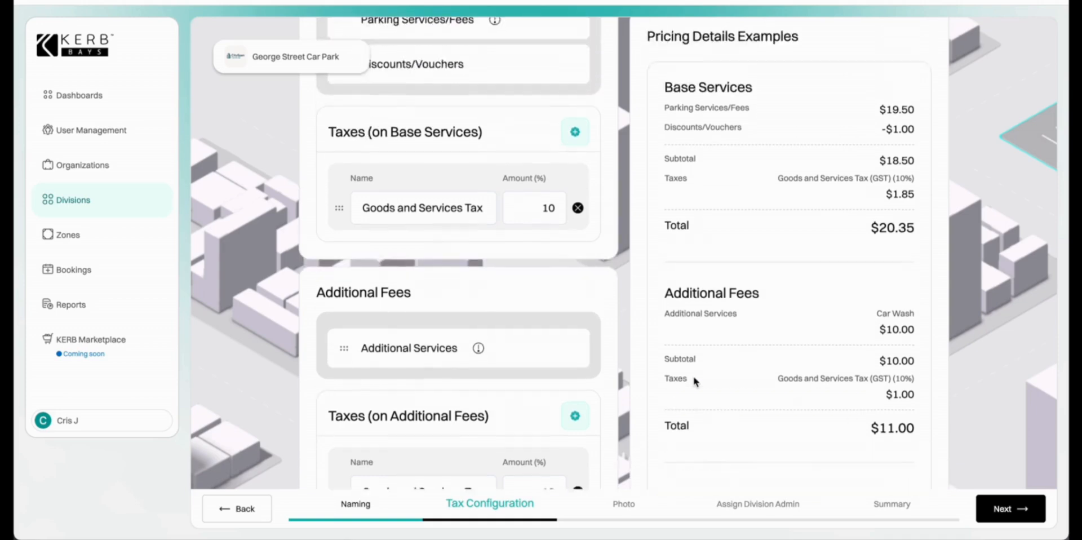
click(578, 263)
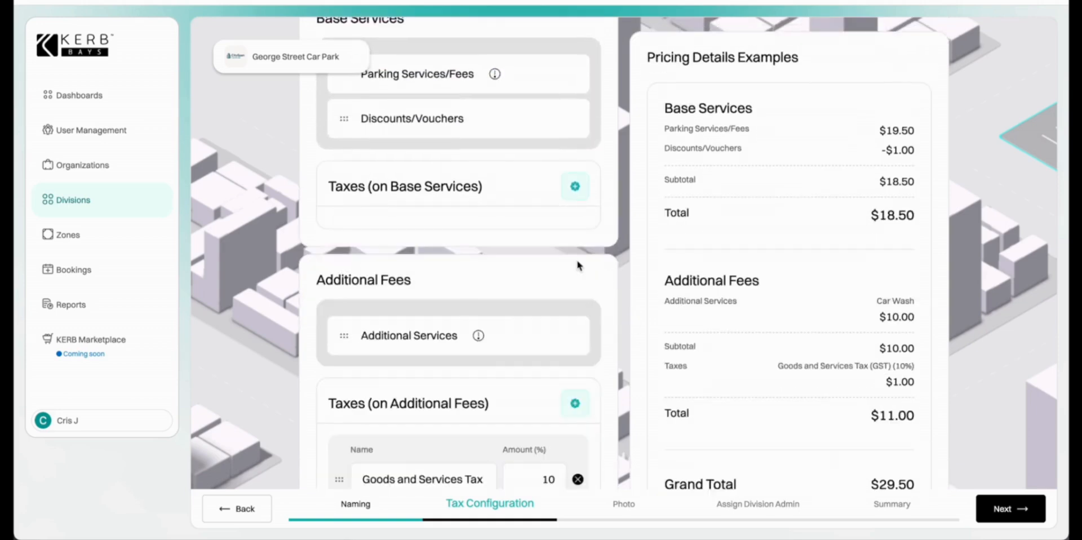
scroll(578, 265, down, 1)
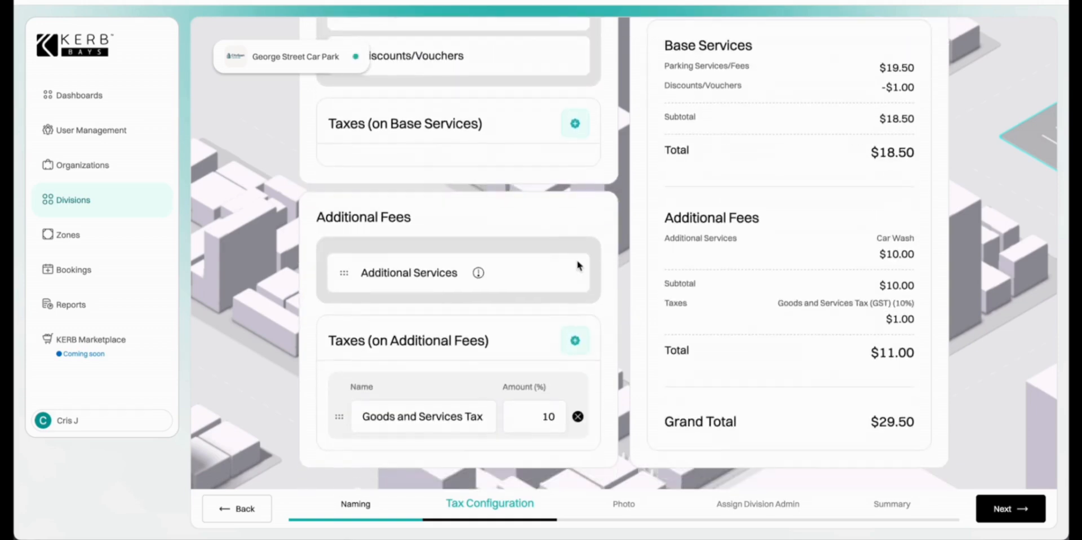
click(578, 417)
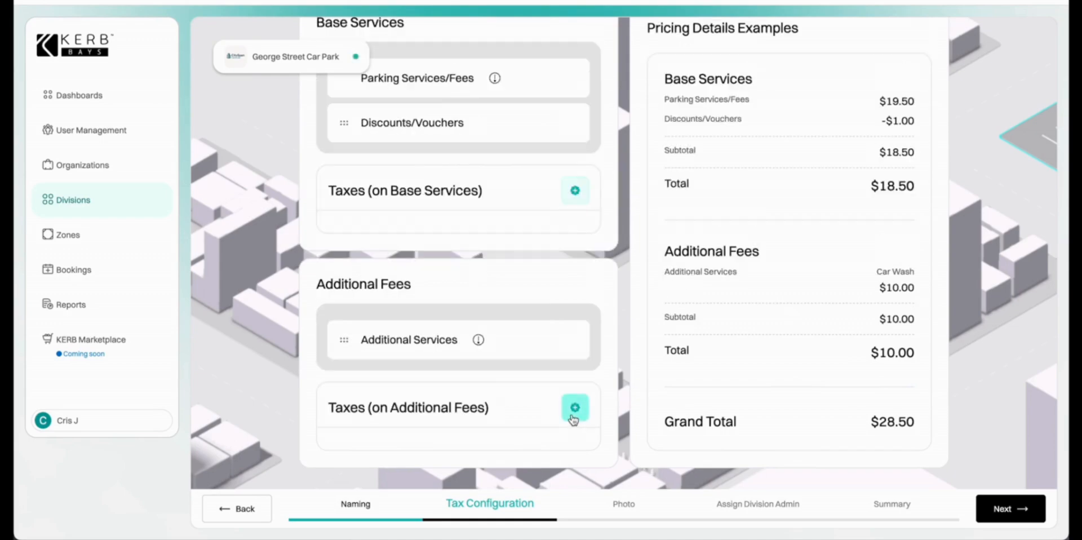
click(1025, 509)
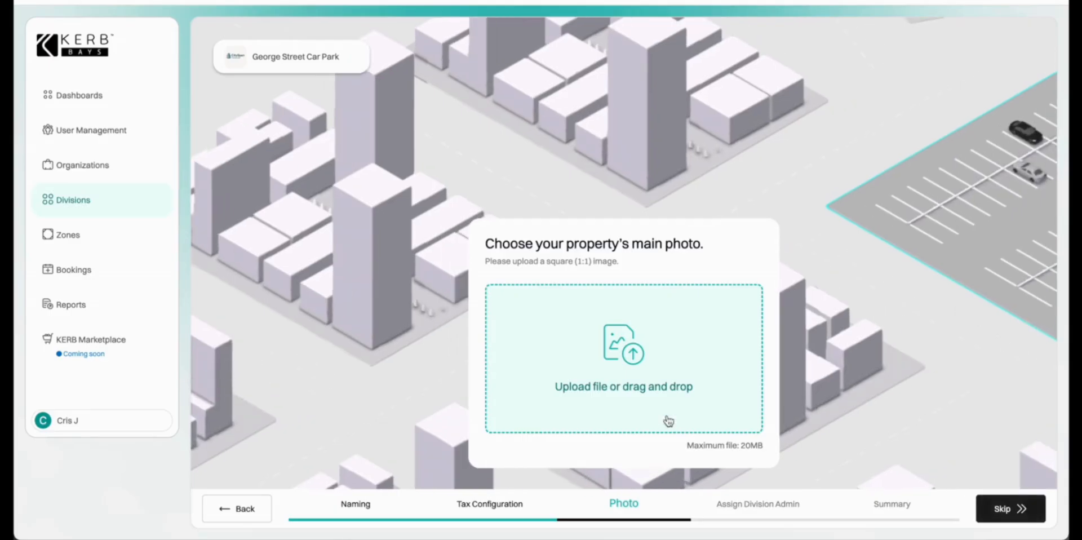
Upload the CitySpan Parking Division .png as the cropped main property photo.
click(608, 365)
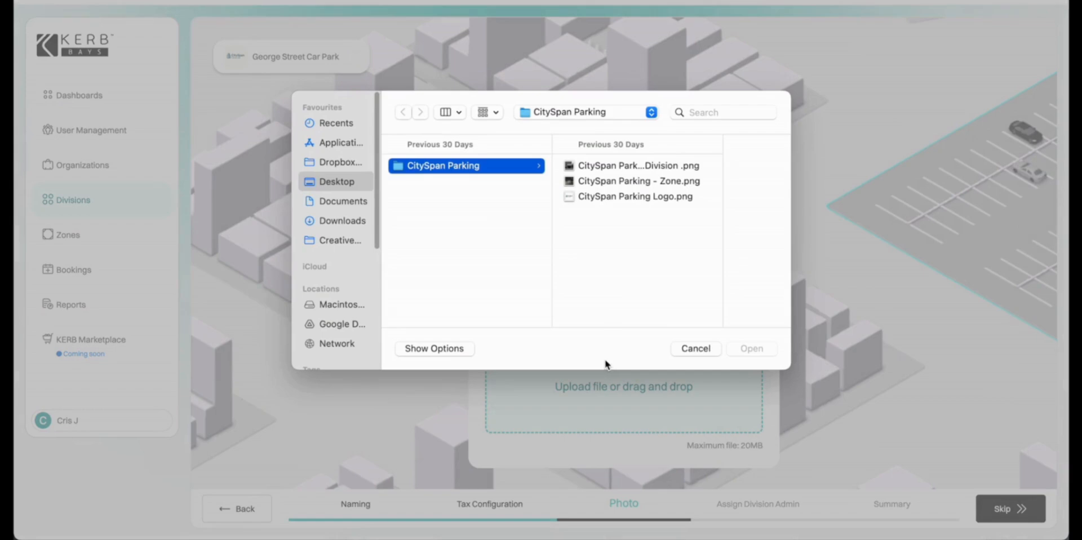
click(648, 166)
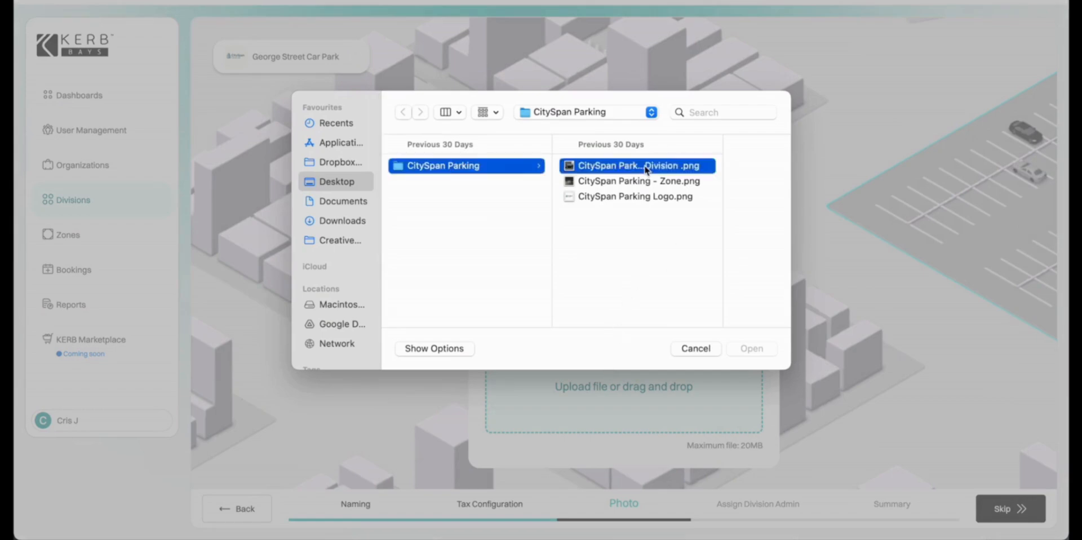
click(748, 348)
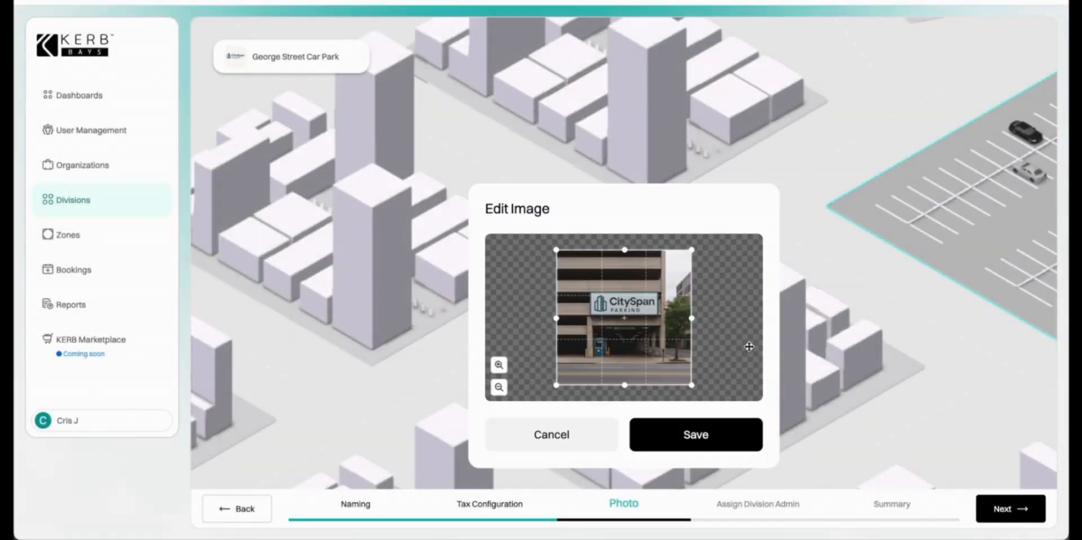
click(723, 439)
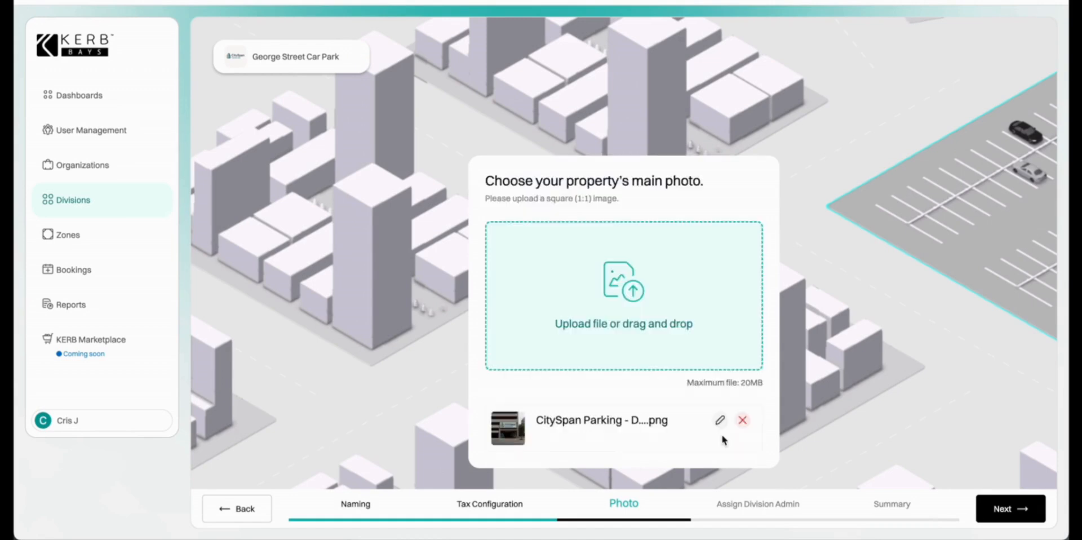
click(1009, 508)
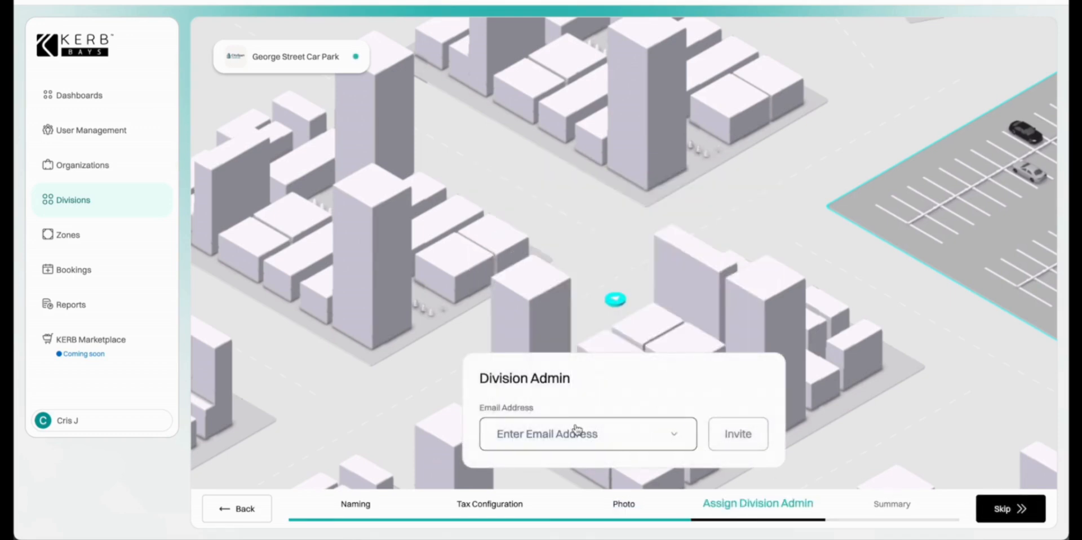
Invite the division admin by their email address, leaving the invitation Pending.
click(575, 431)
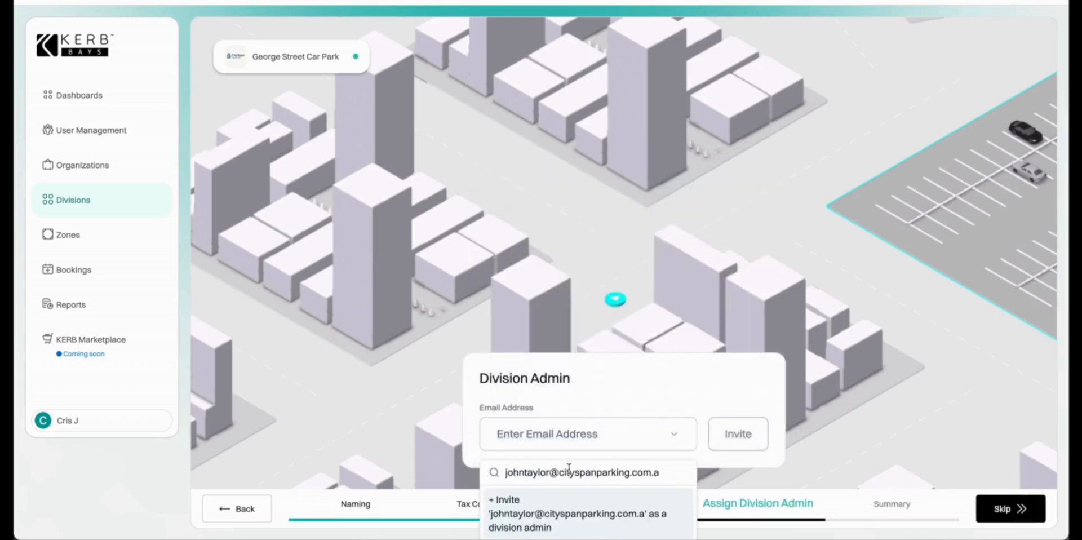
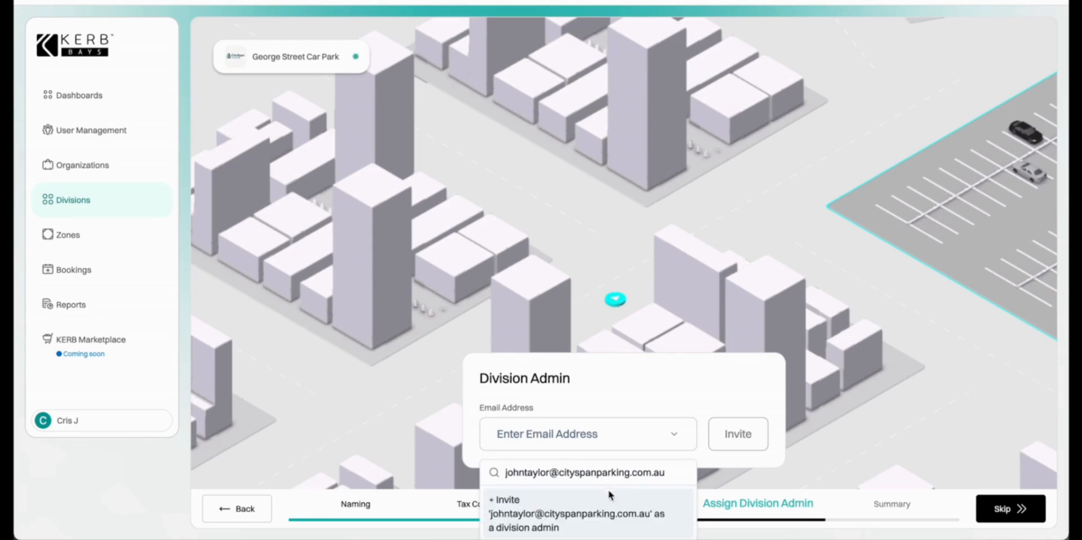
click(596, 507)
click(730, 438)
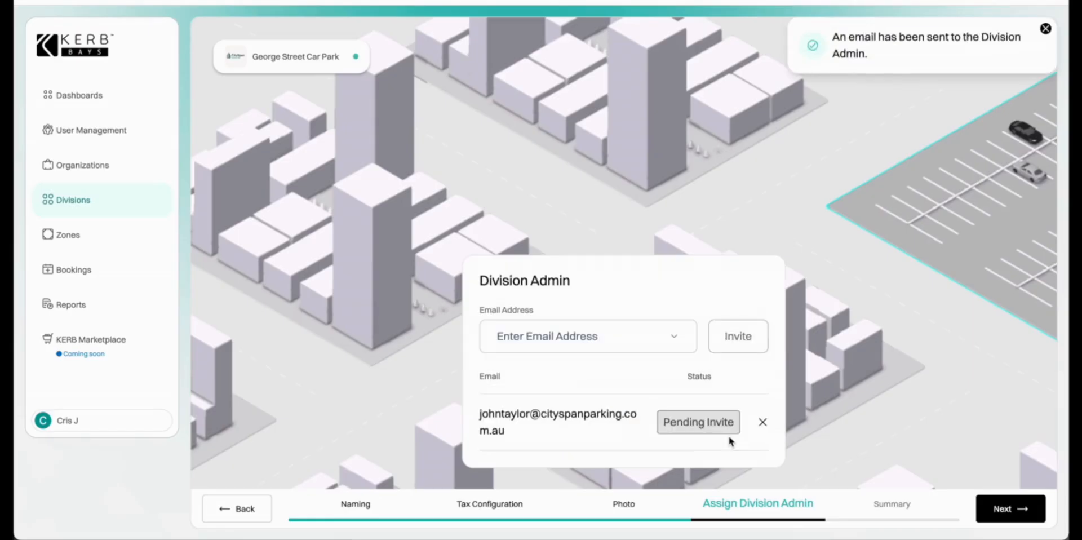
click(1020, 510)
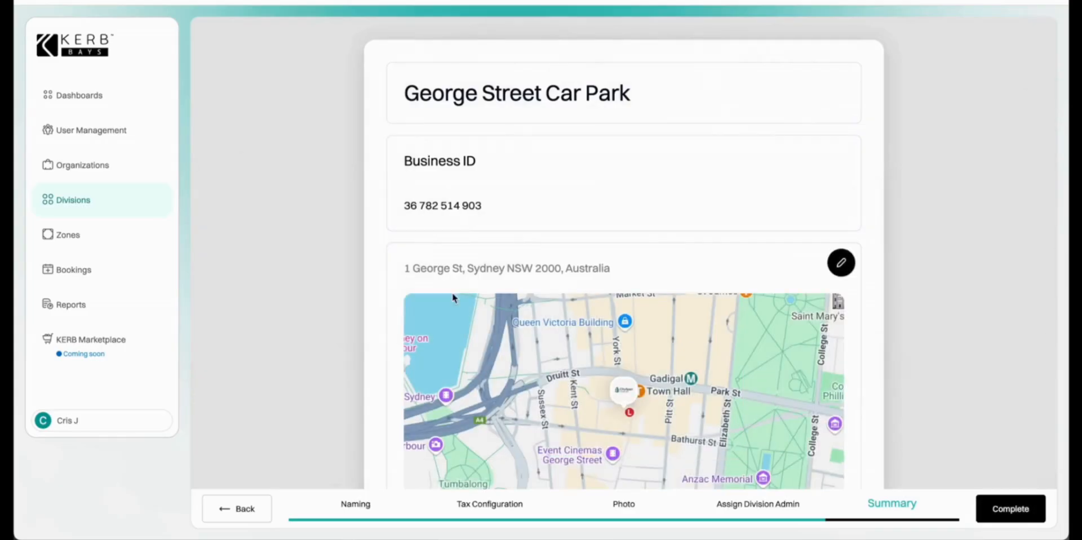
Review the George Street Car Park summary cards and complete the division.
scroll(727, 251, down, 3)
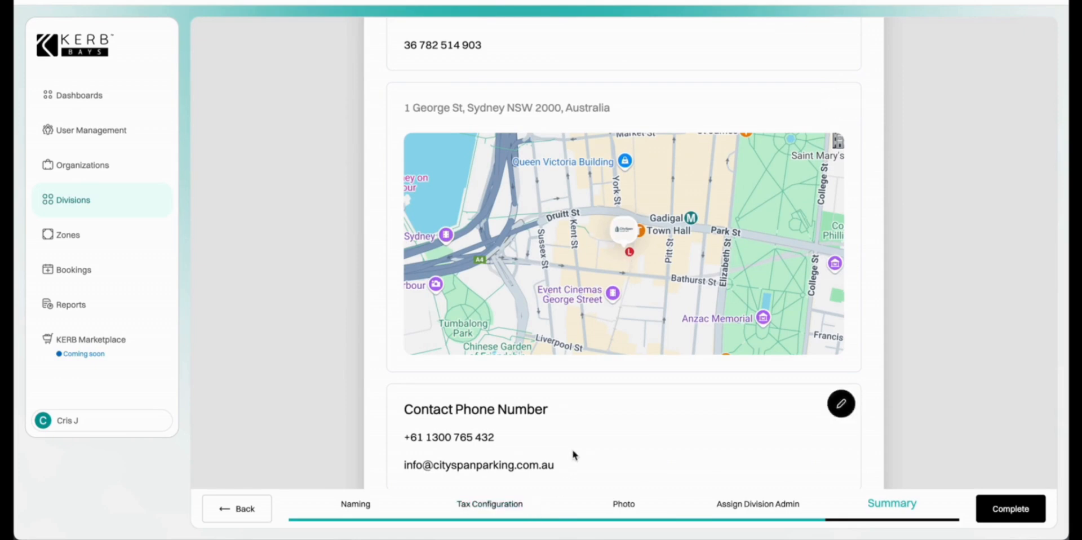
scroll(572, 451, down, 3)
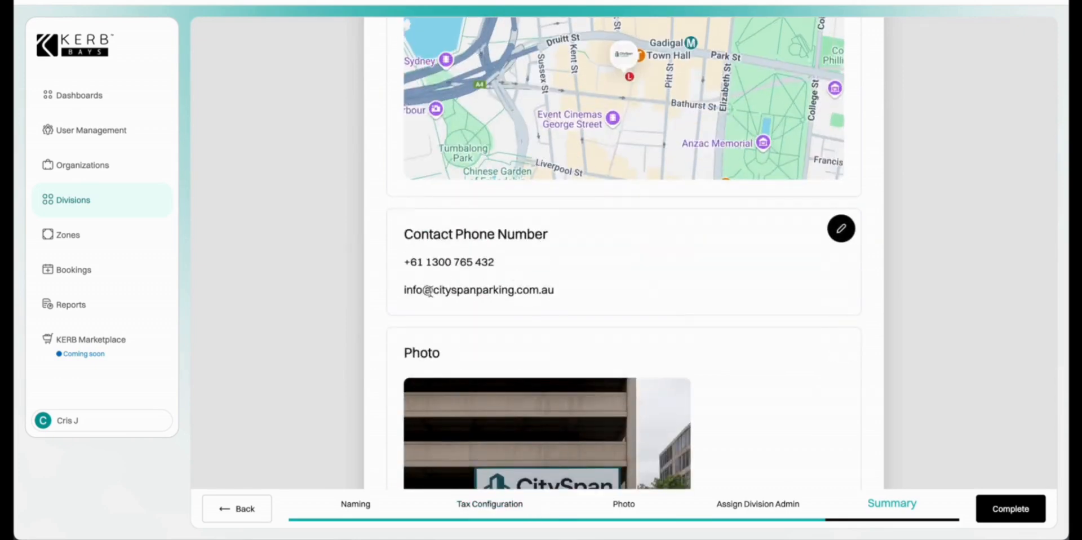
scroll(559, 304, down, 4)
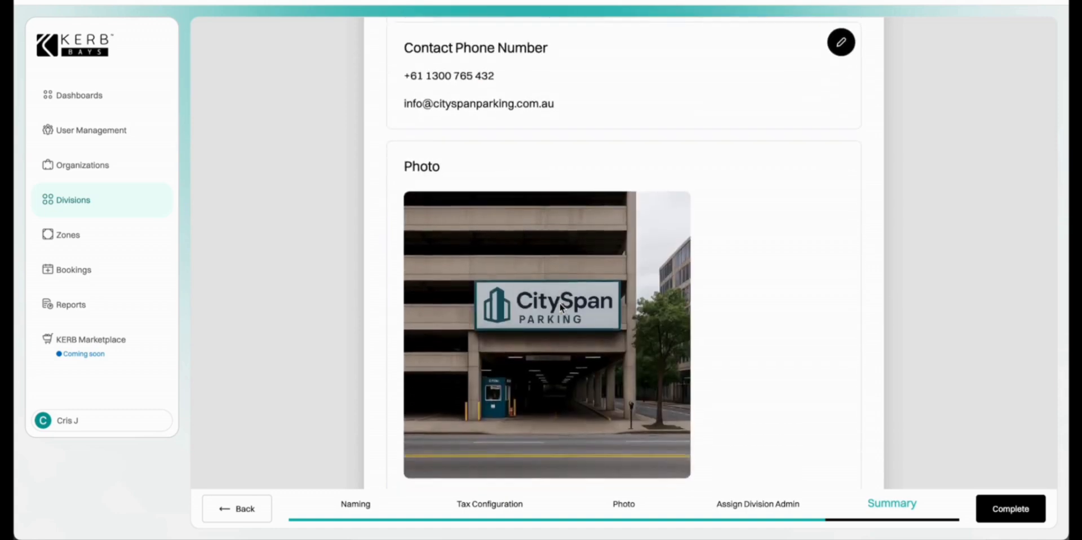
scroll(560, 306, down, 3)
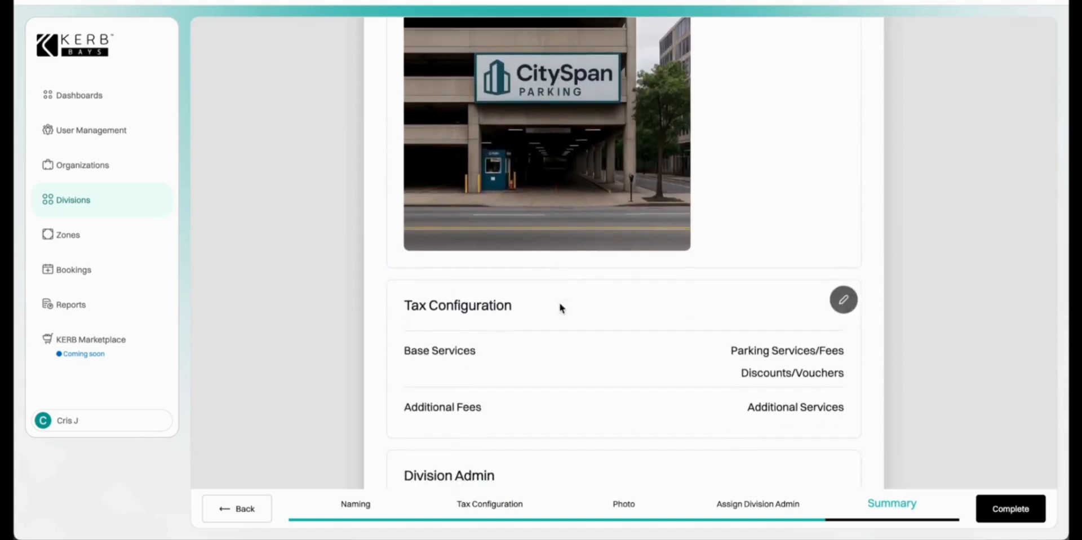
scroll(561, 308, down, 2)
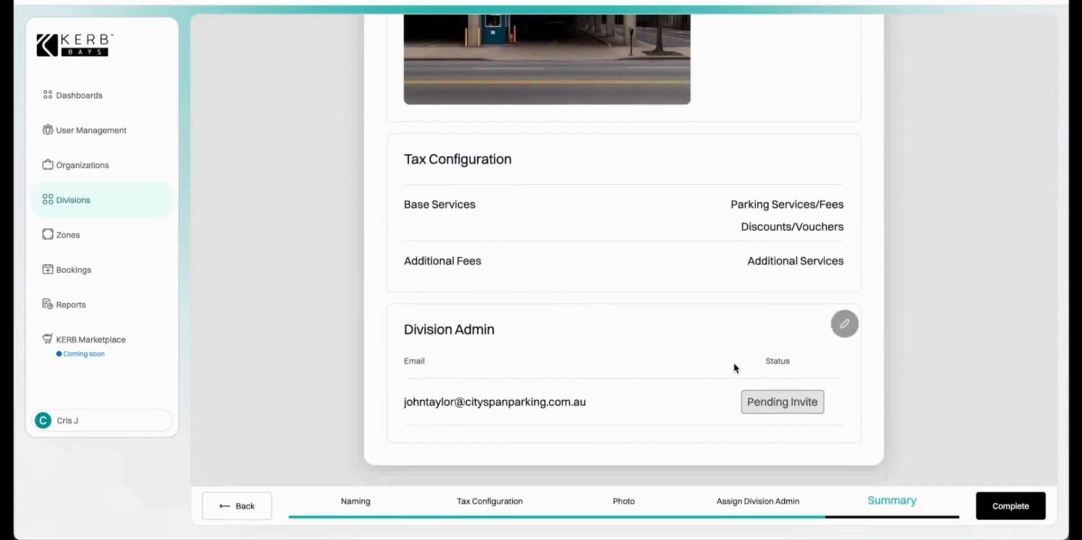
click(996, 511)
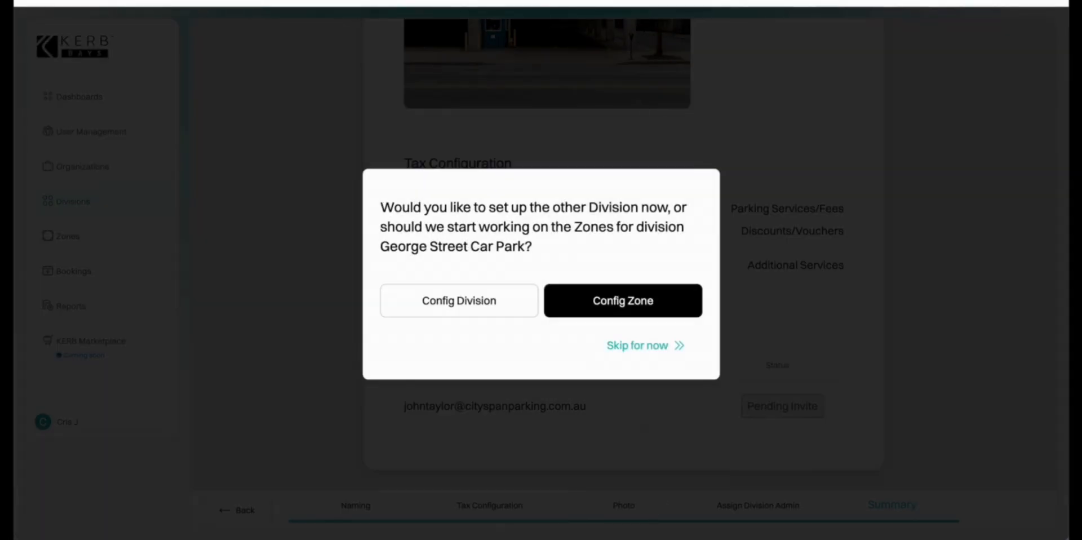
Start zone configuration for George Street Car Park and go to the zone name field.
click(622, 299)
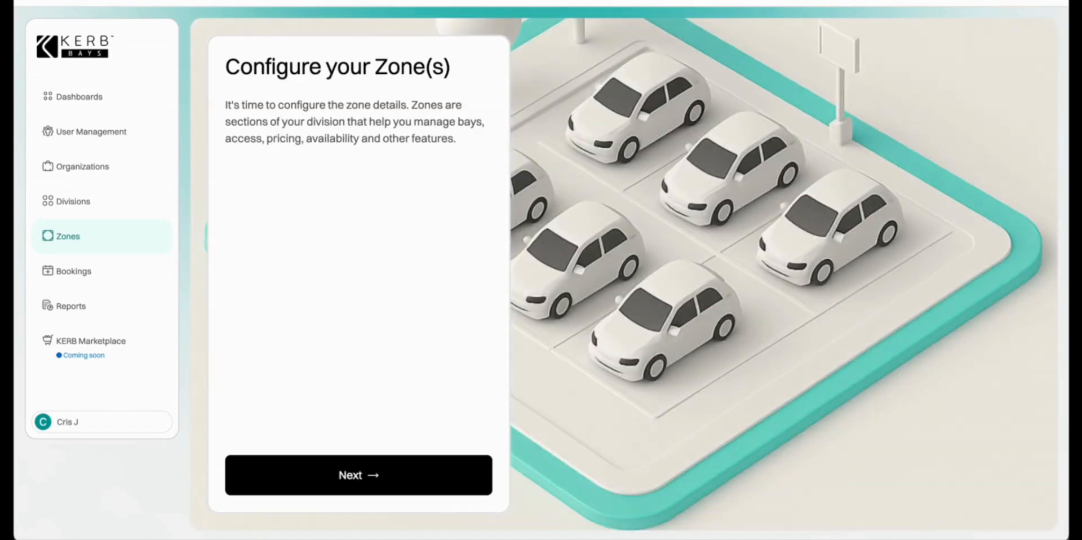
click(344, 478)
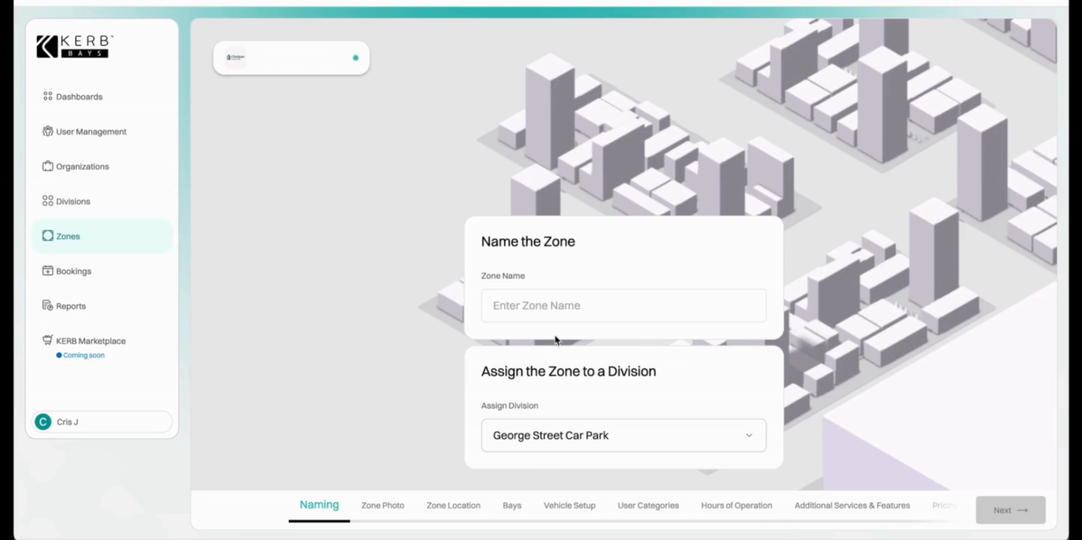
click(529, 300)
Name the zone 'George Street Multi-Story Parking', assigned to George Street Car Park.
text(George Street Multi-Story Parking)
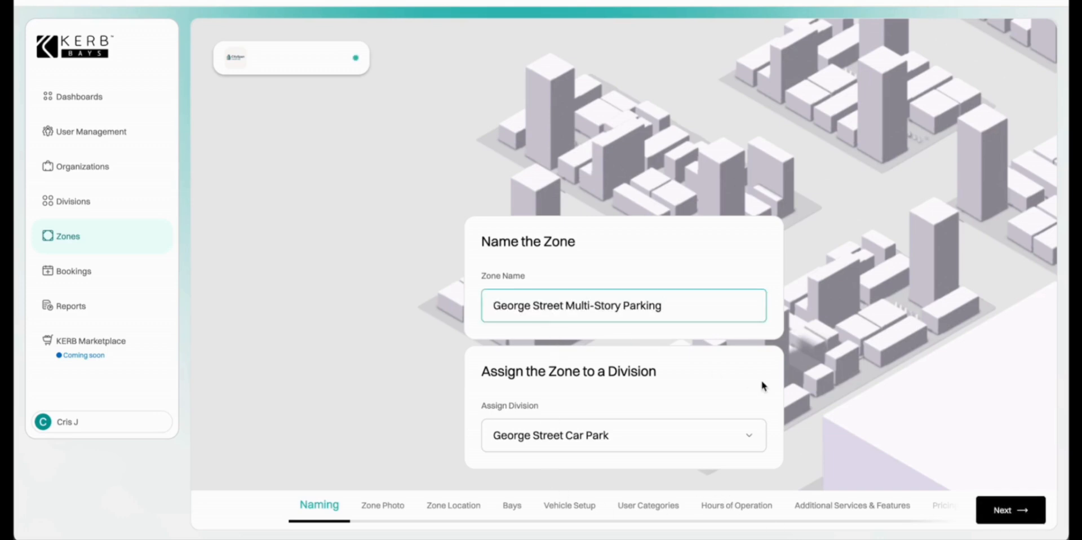
click(747, 442)
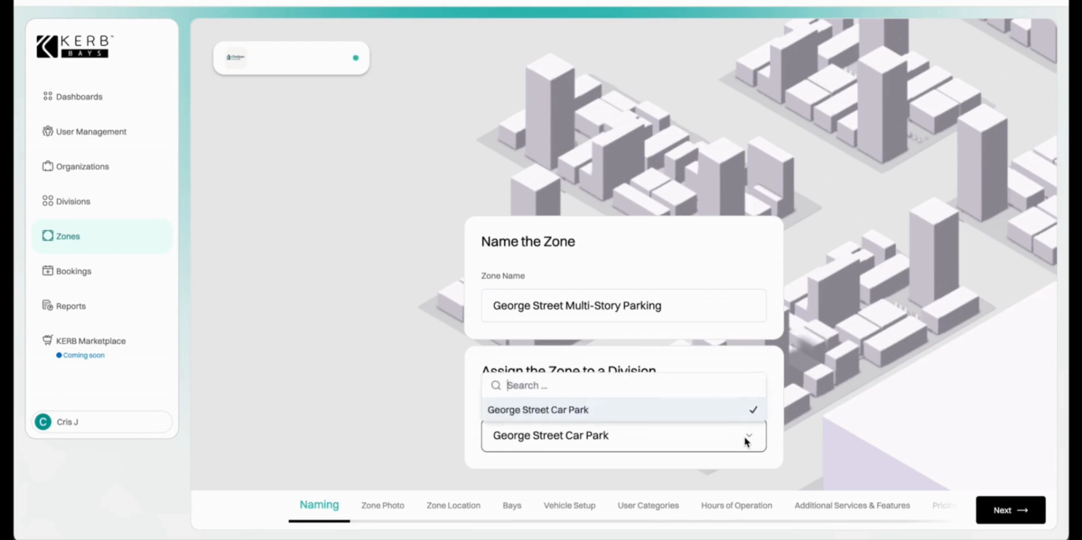
click(747, 441)
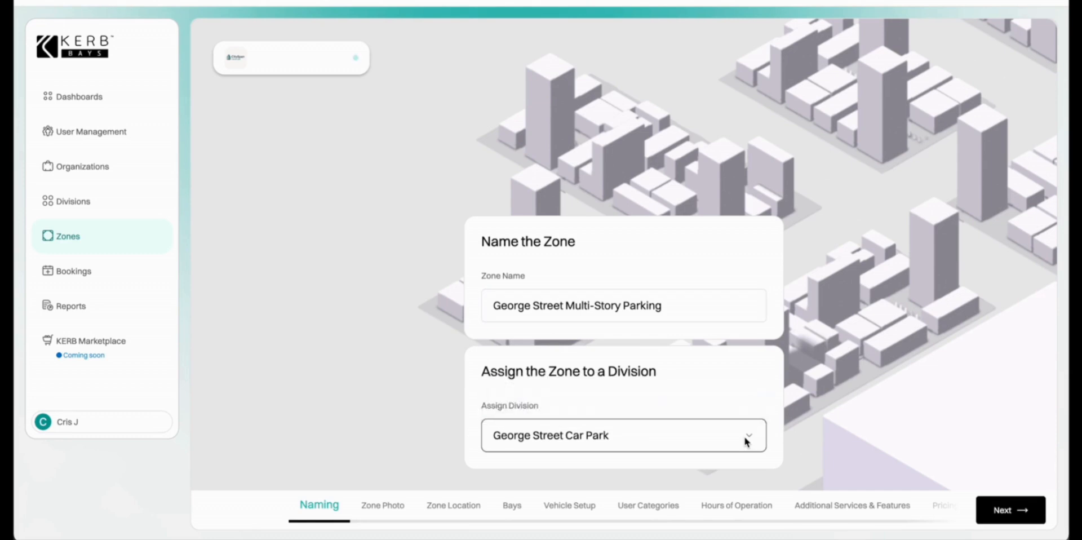
click(1006, 511)
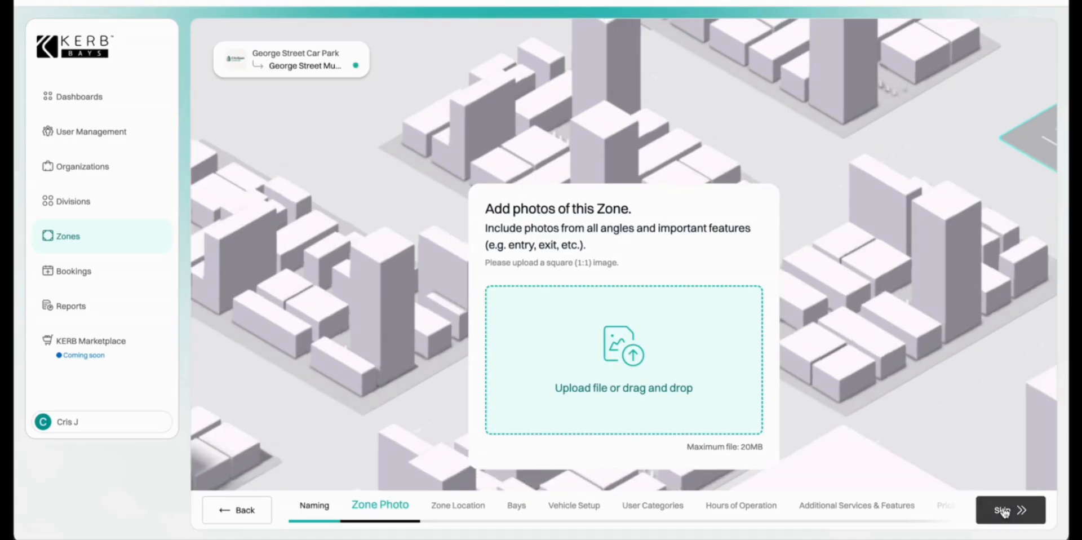
Upload and save CitySpan Parking - Zone.png as the zone photo.
click(622, 363)
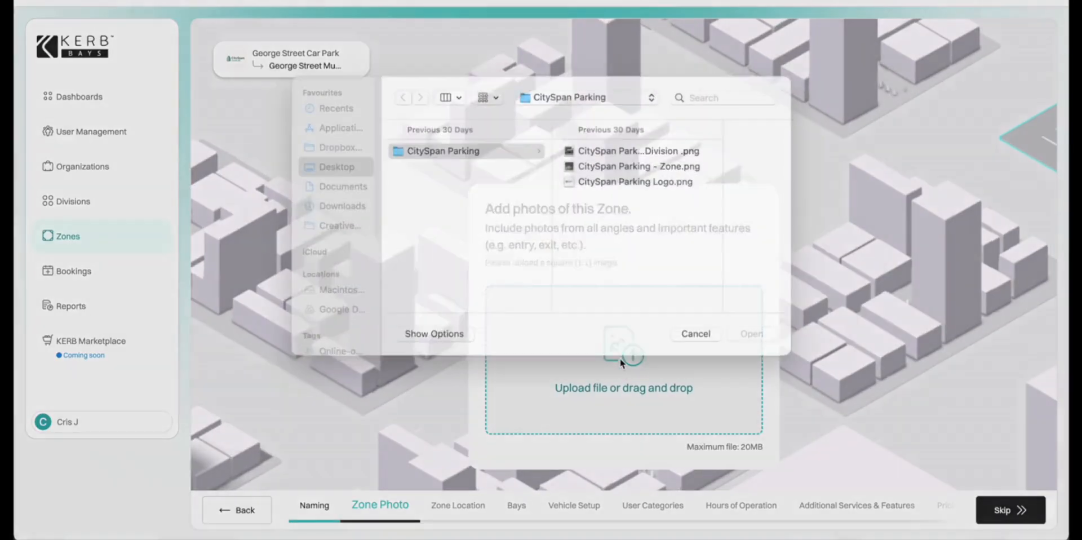
click(665, 182)
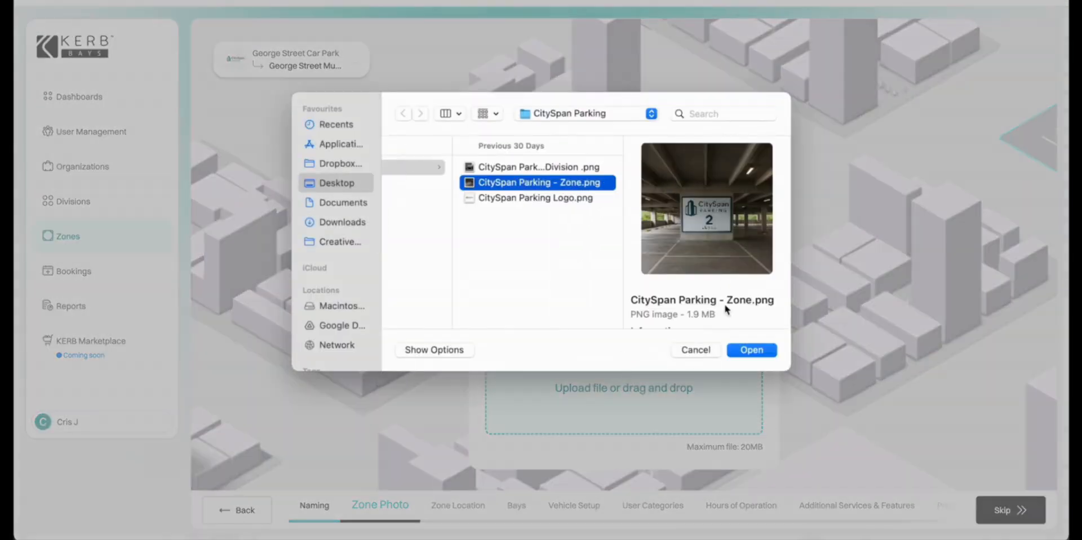
click(751, 350)
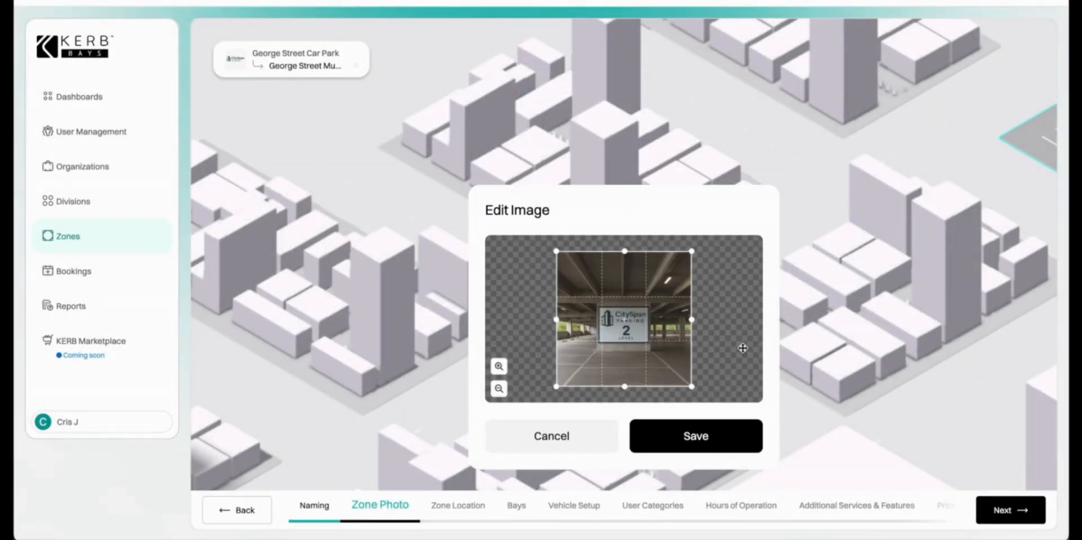
click(721, 436)
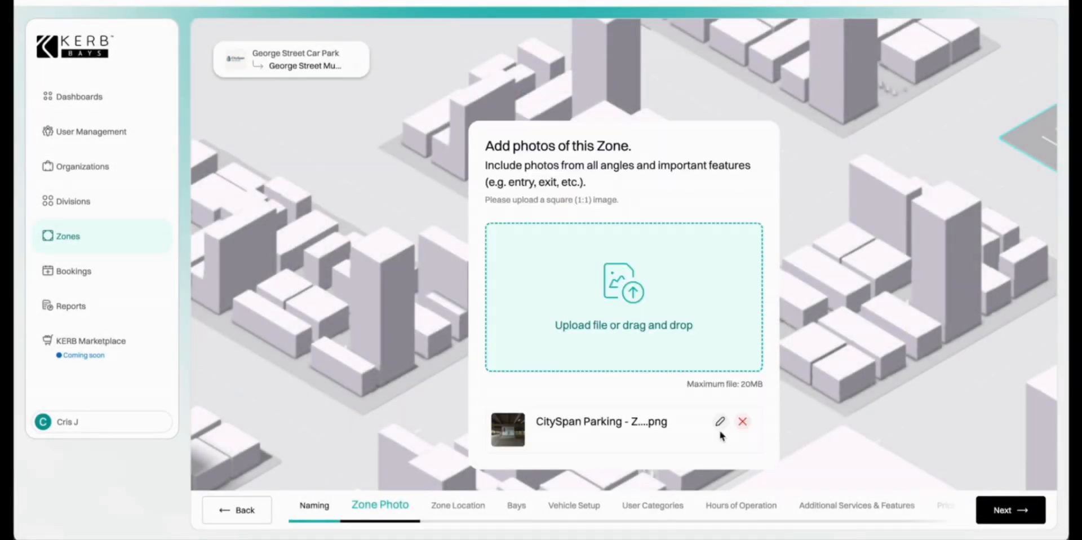
click(996, 509)
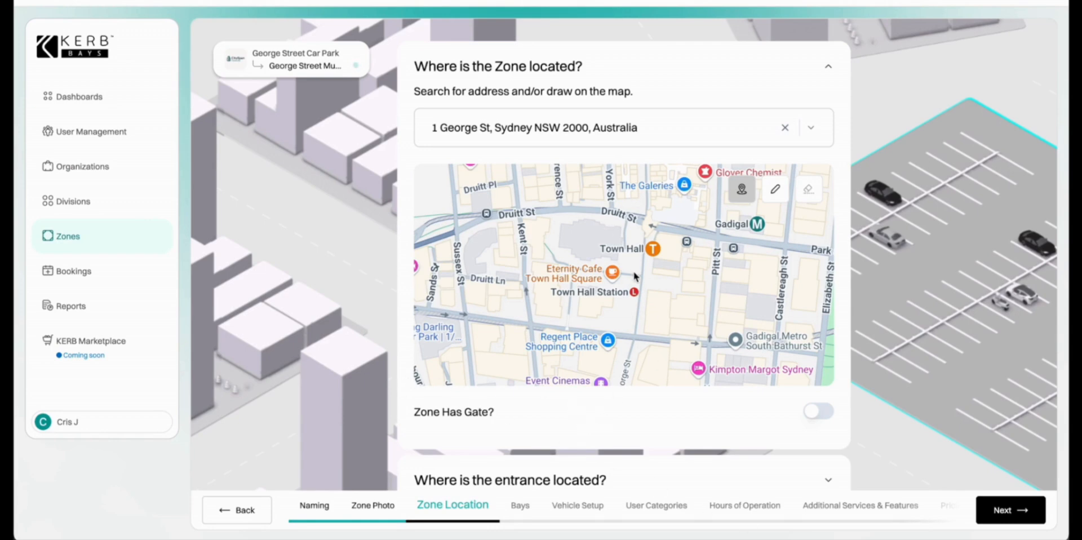
Draw the zone boundary on the map near Town Hall.
click(776, 189)
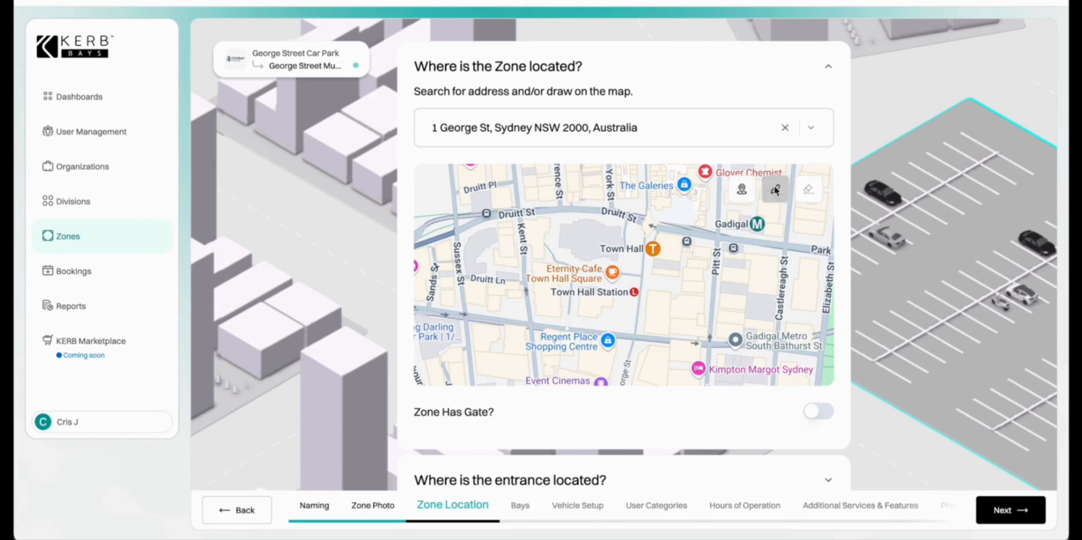
click(642, 257)
click(637, 305)
click(600, 305)
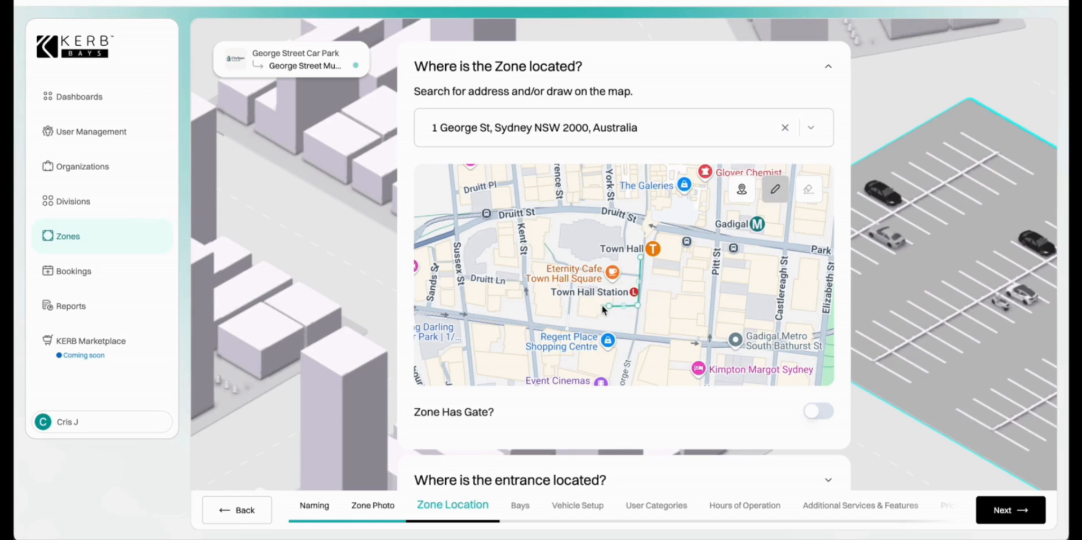
click(575, 315)
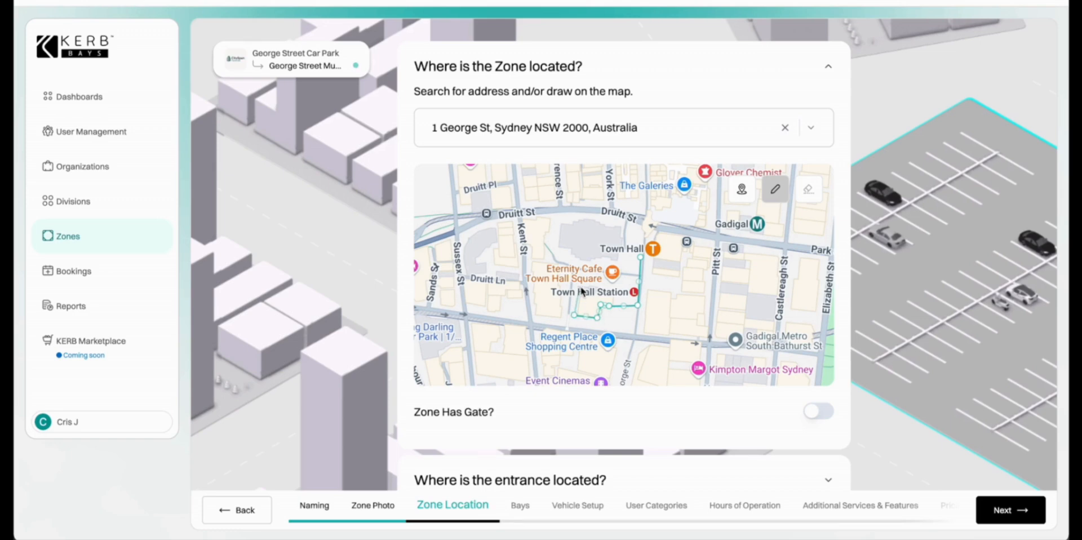
click(640, 257)
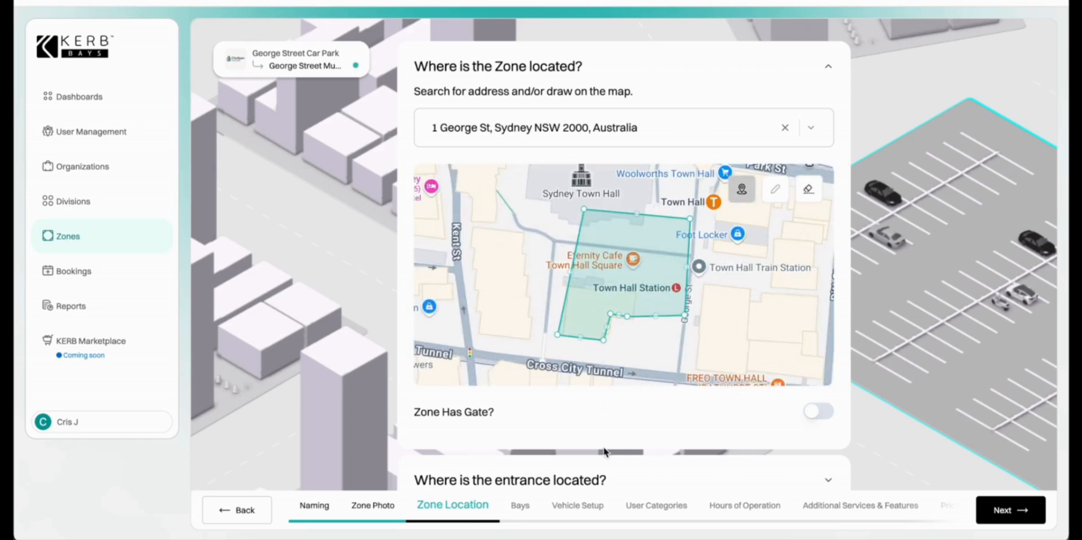
click(813, 416)
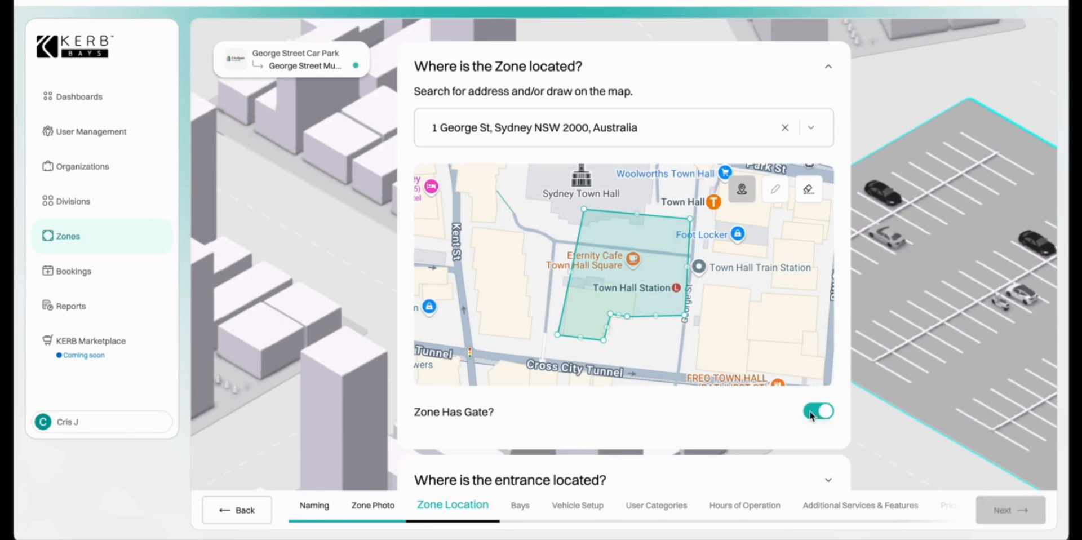
scroll(735, 423, down, 3)
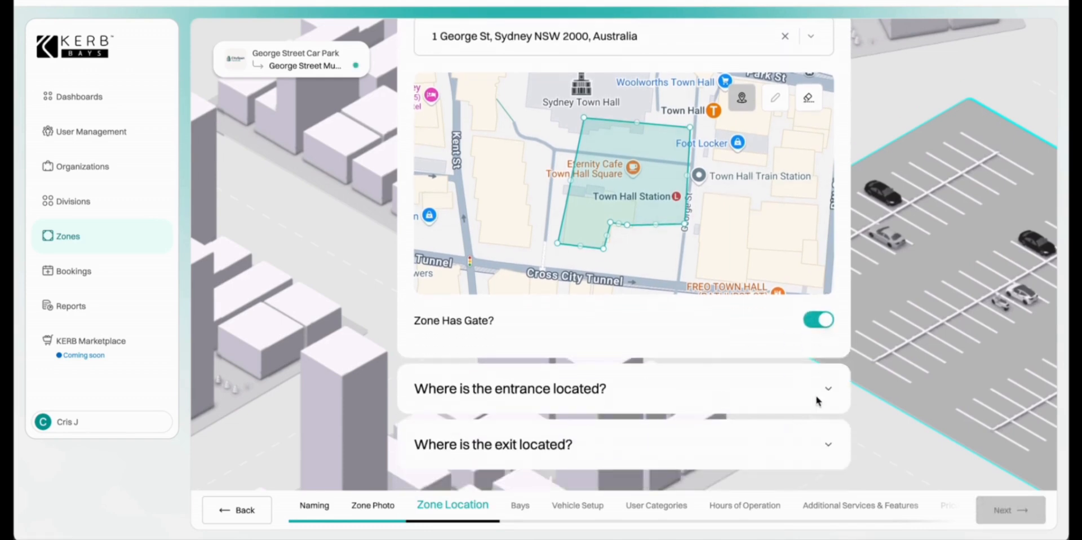
click(828, 389)
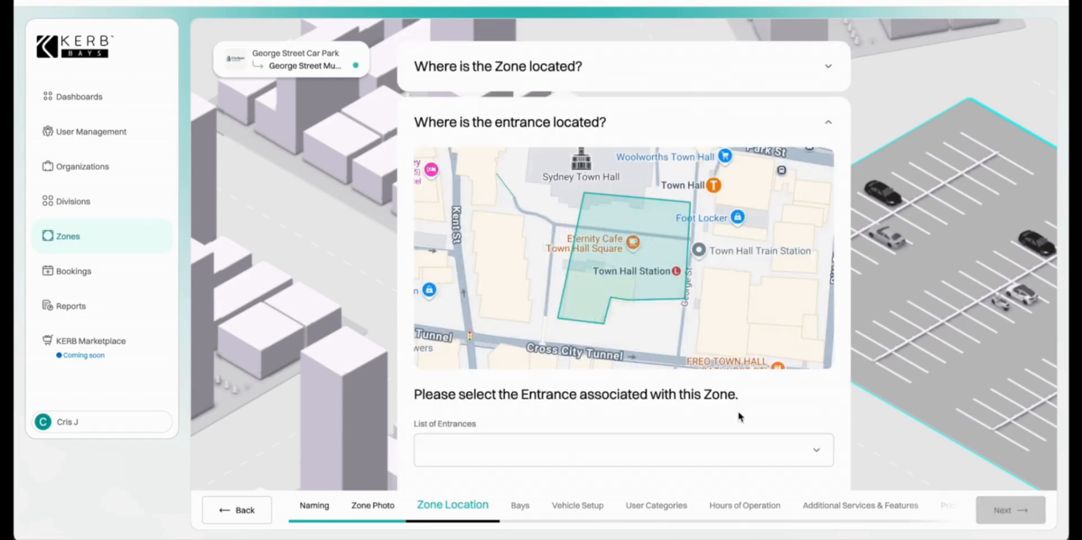
click(683, 242)
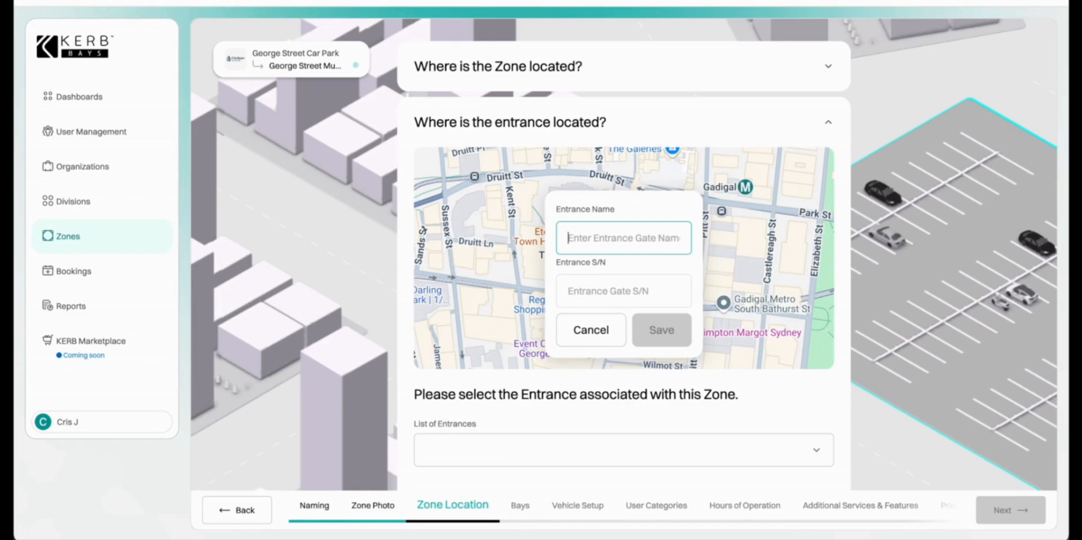
text(Entry)
click(599, 289)
text(60001112222)
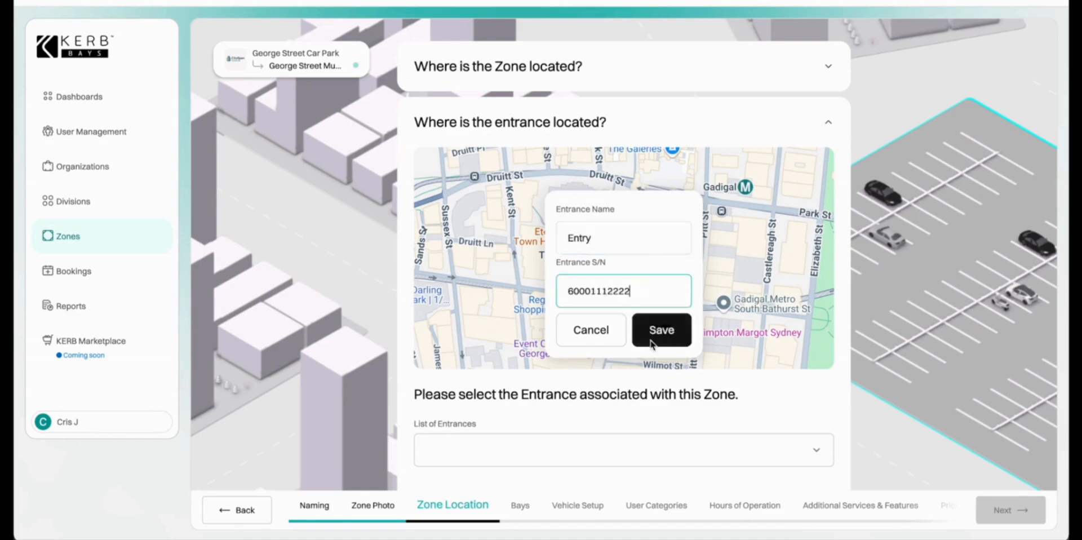
click(653, 340)
scroll(653, 339, down, 4)
scroll(705, 408, down, 3)
click(828, 444)
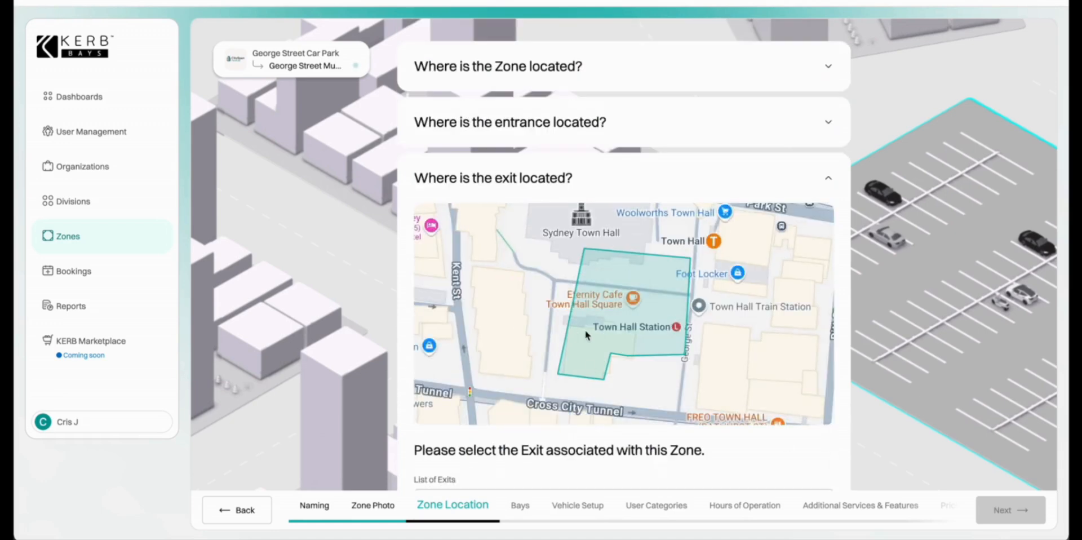
click(682, 290)
text(Exit)
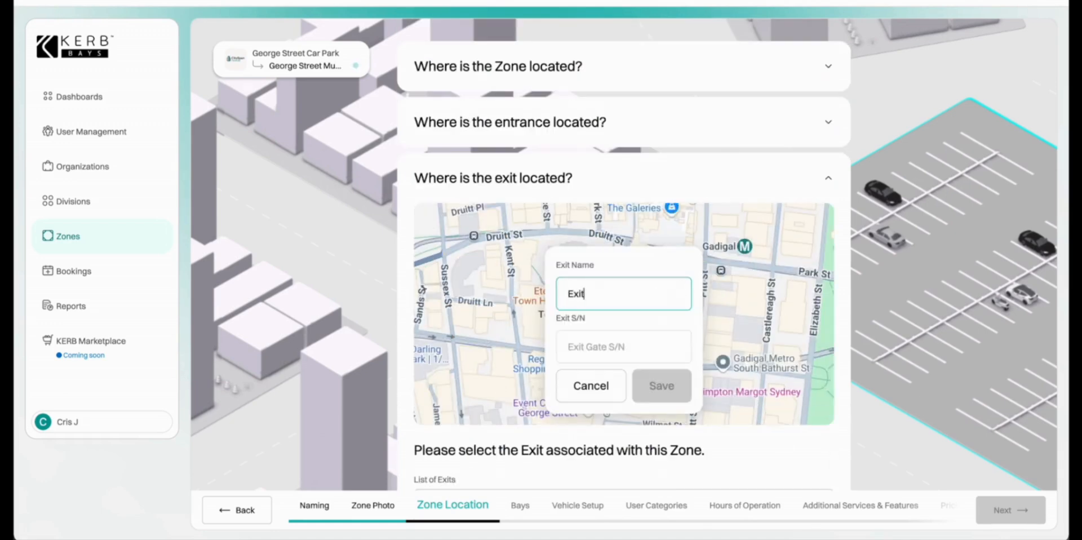
click(624, 346)
text(60002223333)
click(662, 386)
scroll(884, 454, down, 2)
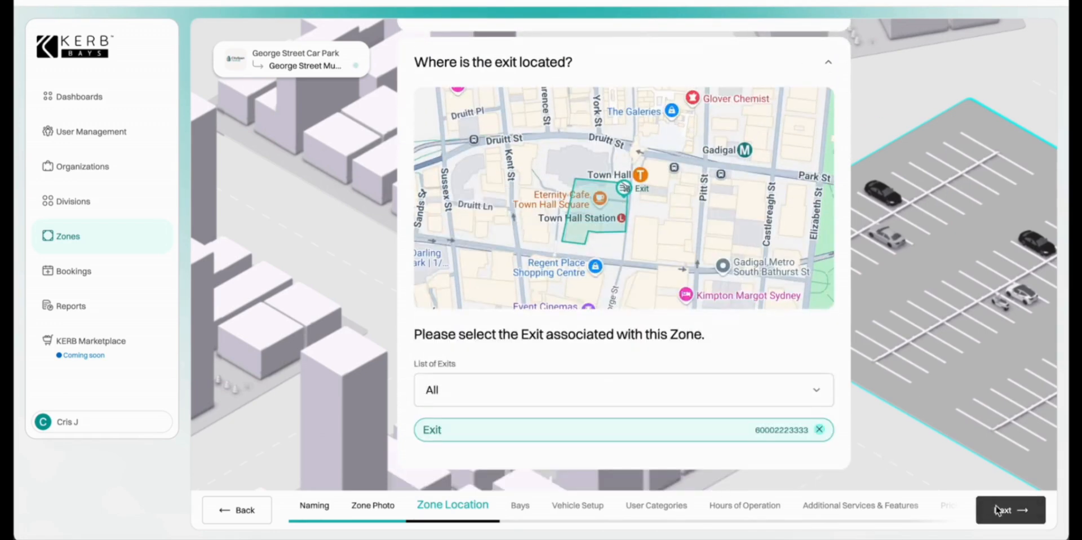
click(998, 510)
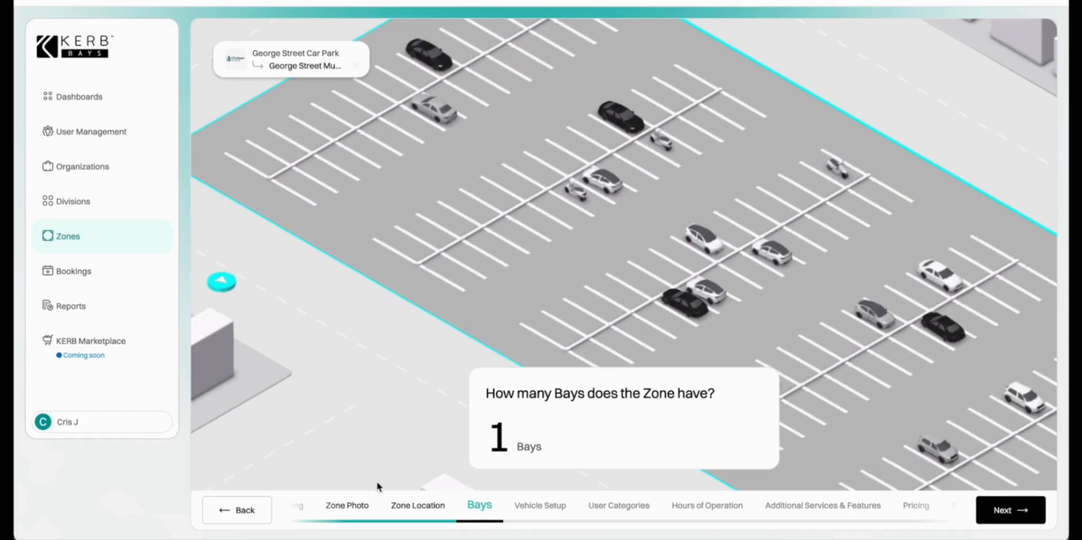
Set the zone's bay count to 300.
click(486, 440)
key(BackSpace)
text(30)
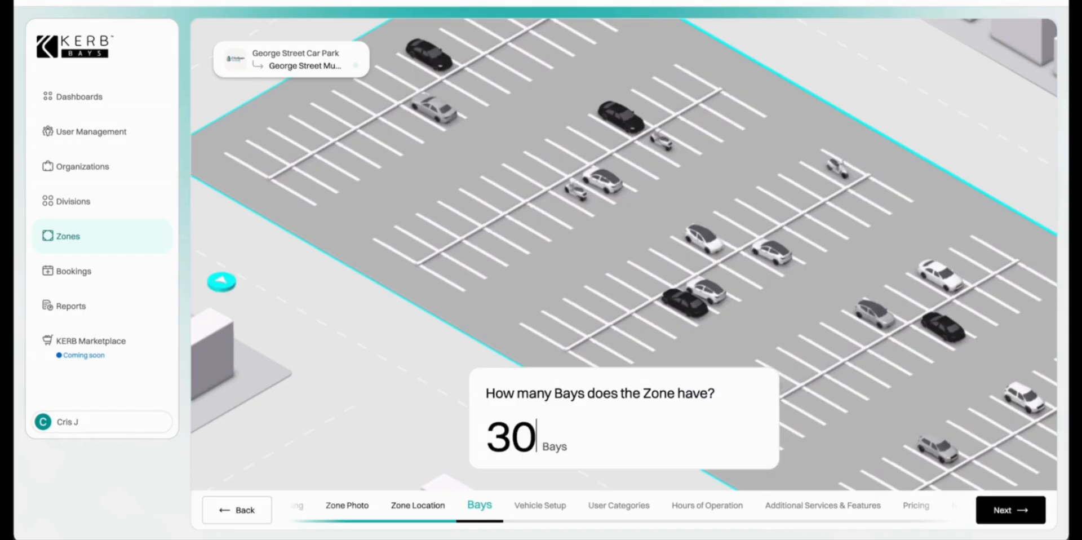
text(0)
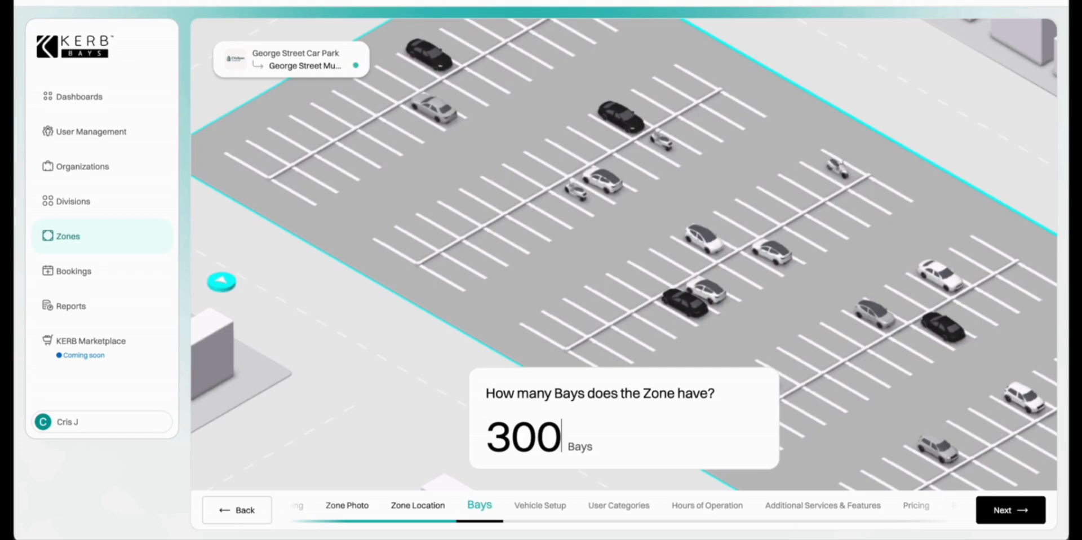
click(994, 516)
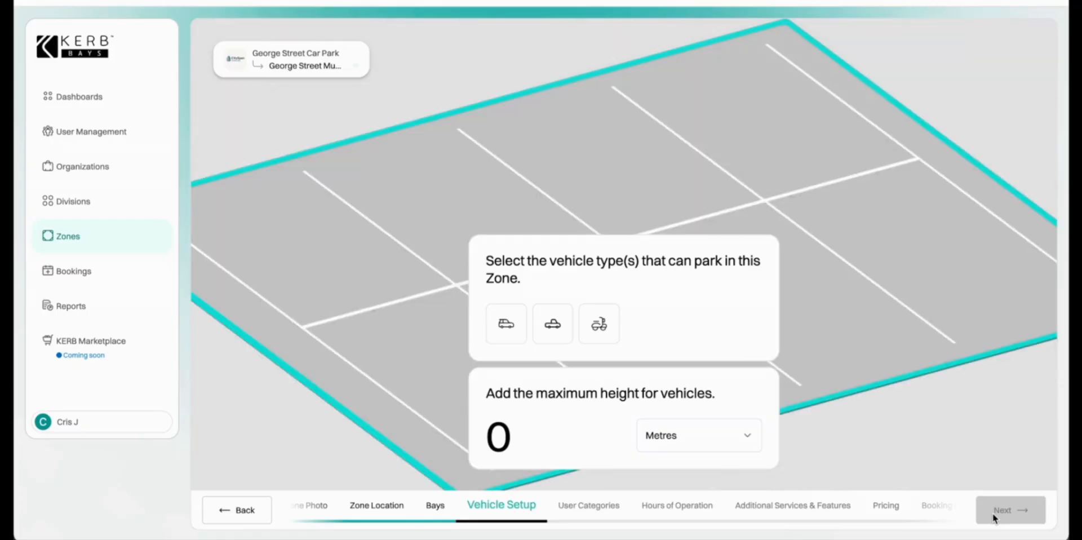
Allow cars and motorbikes, with a 2.2 metre maximum vehicle height.
click(513, 325)
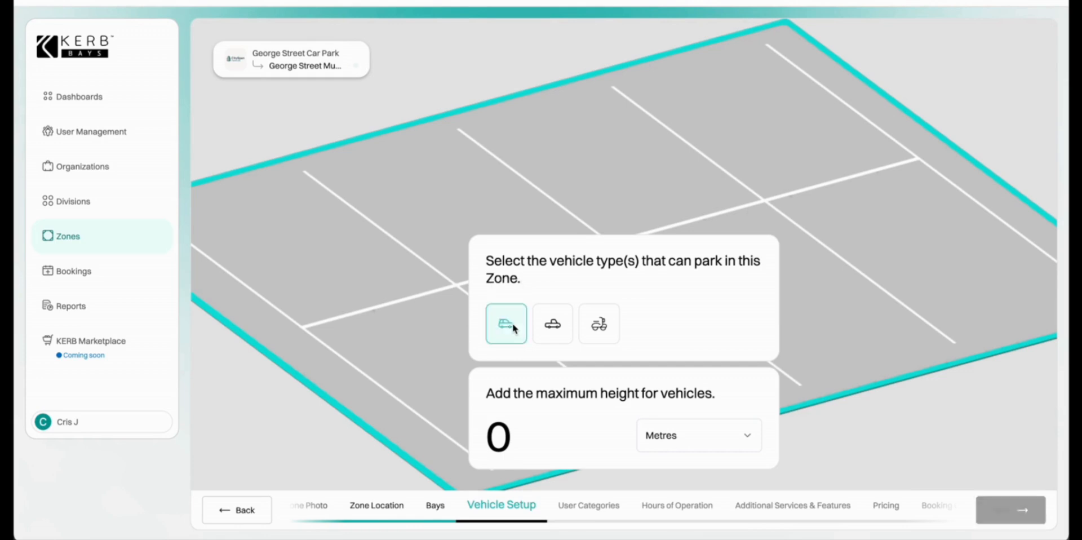
click(600, 326)
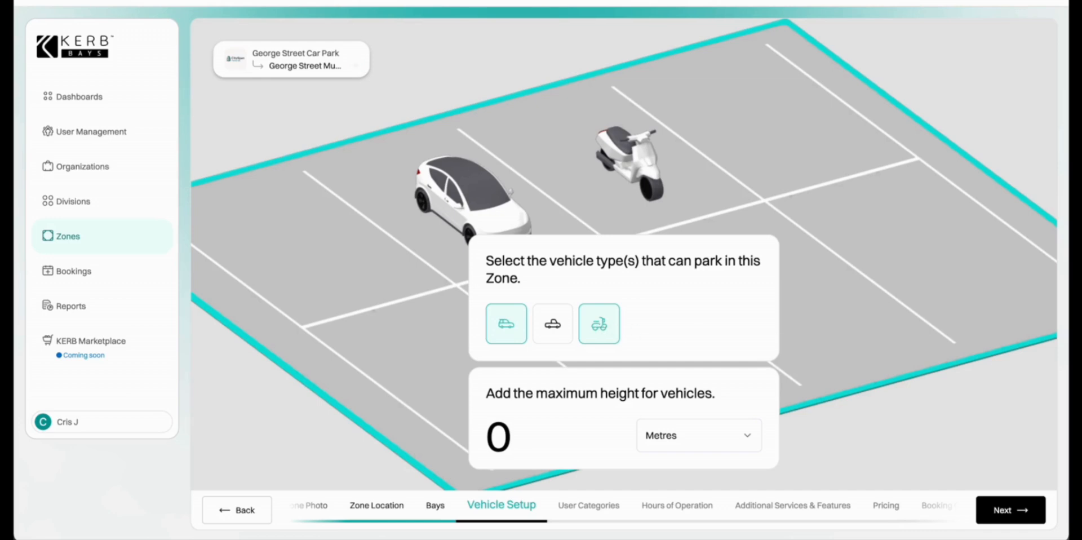
click(574, 452)
text(2.2)
click(663, 437)
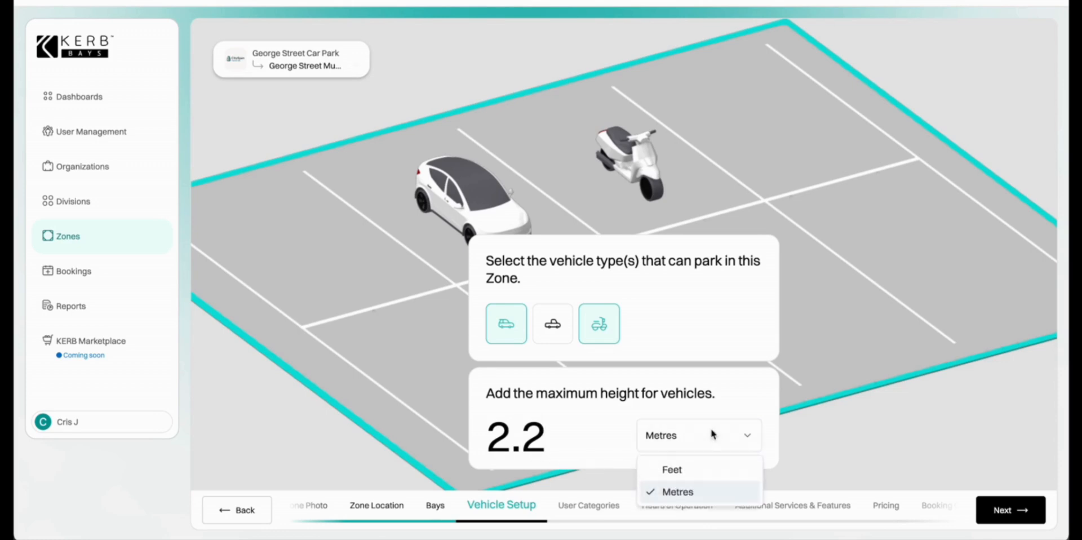
click(688, 497)
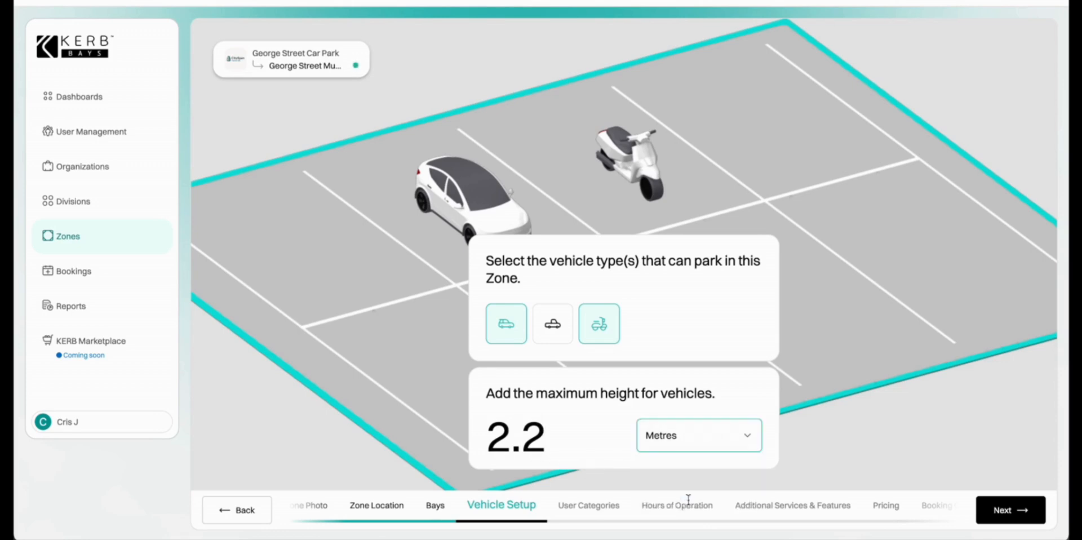
click(1011, 513)
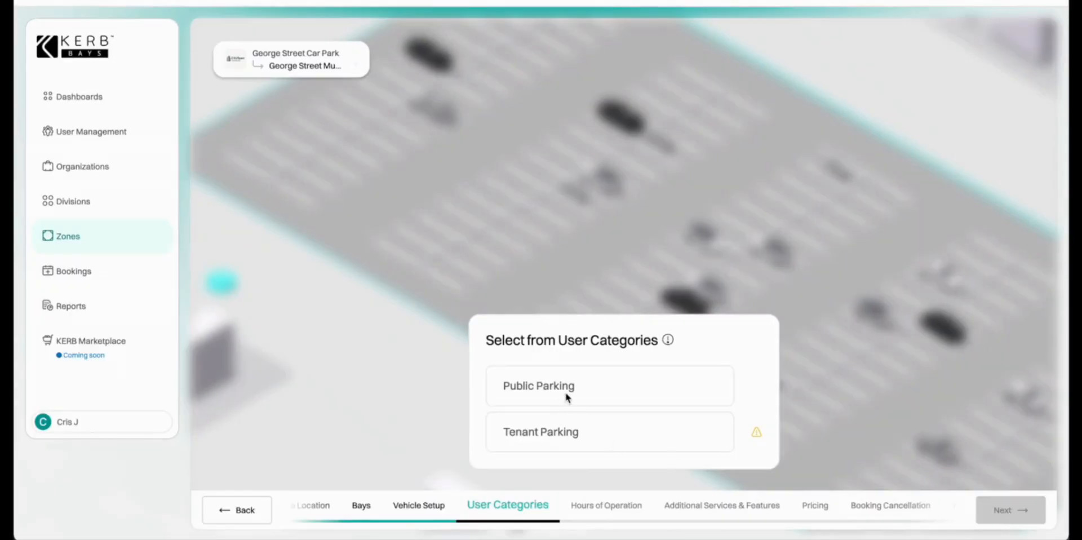
Select Public Parking as the zone's user category and continue to hours.
mouse_move(759, 433)
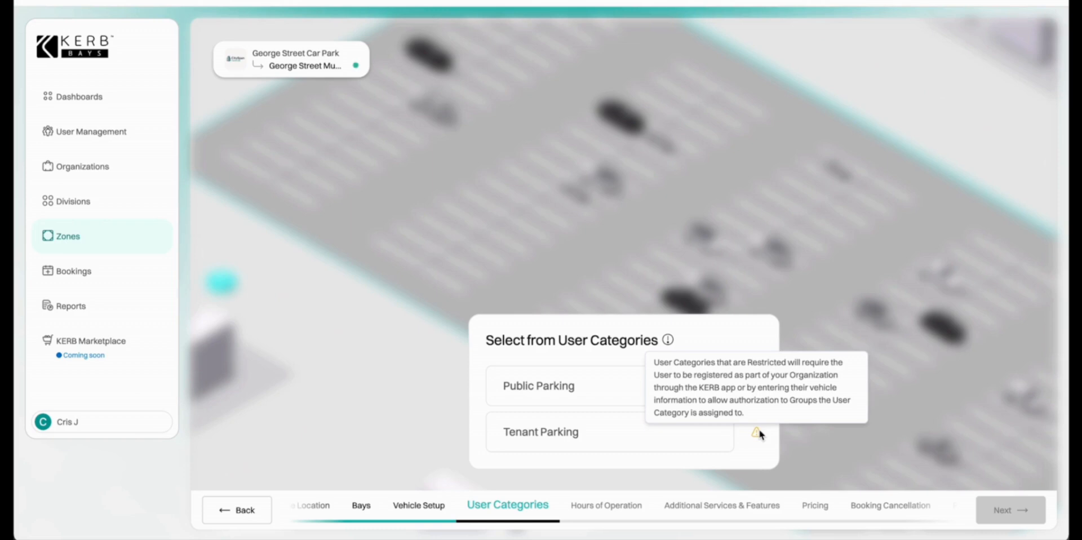
click(514, 395)
click(995, 506)
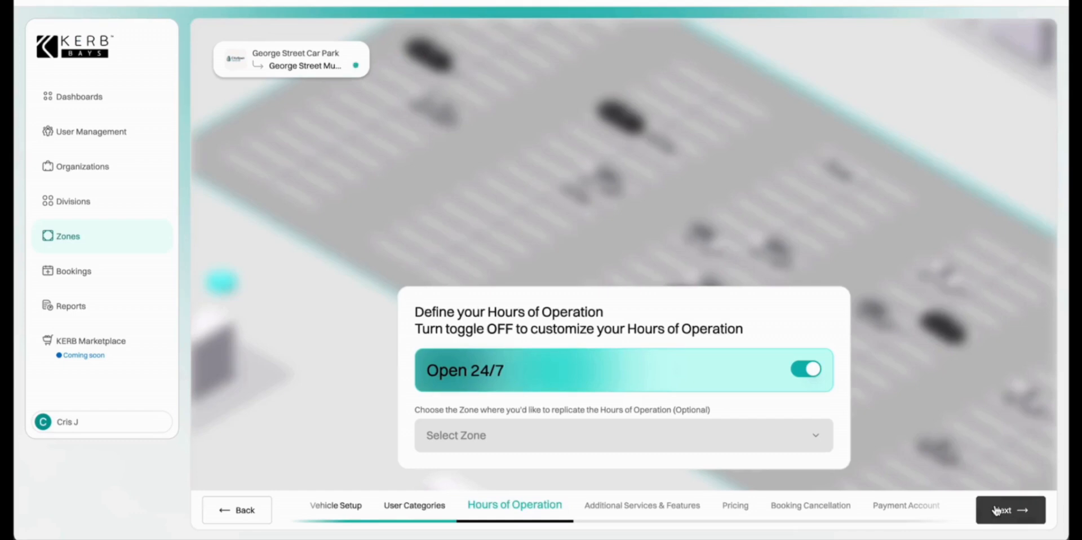
Turn off Open 24/7 and set Monday–Friday hours to 06:00–22:00.
click(996, 510)
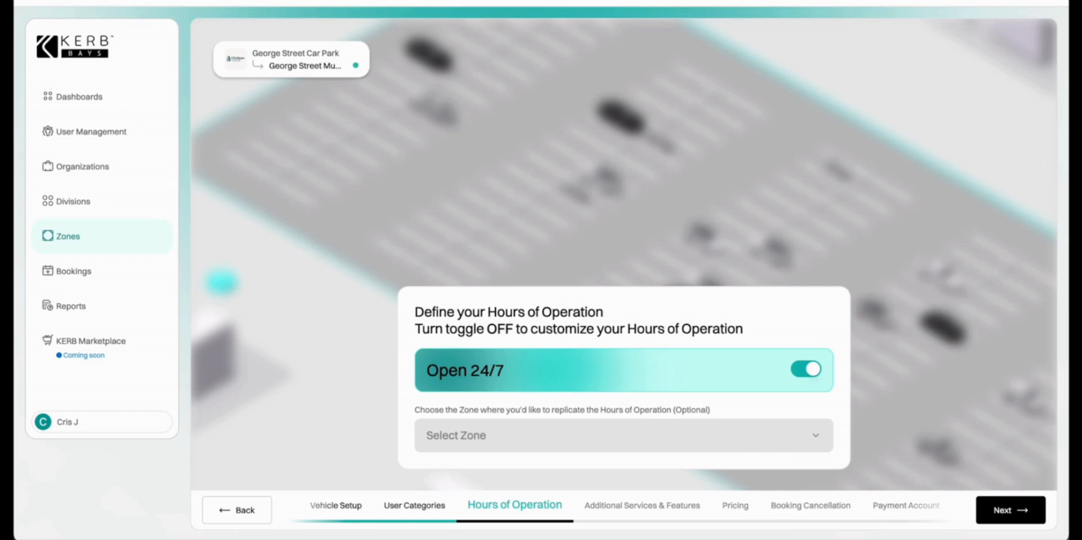
click(813, 373)
click(699, 337)
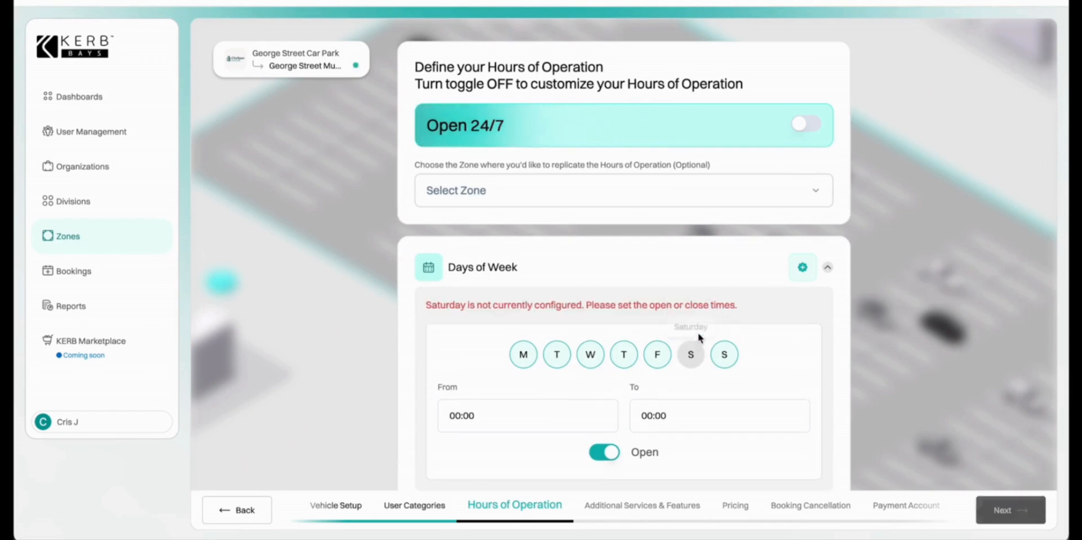
click(728, 354)
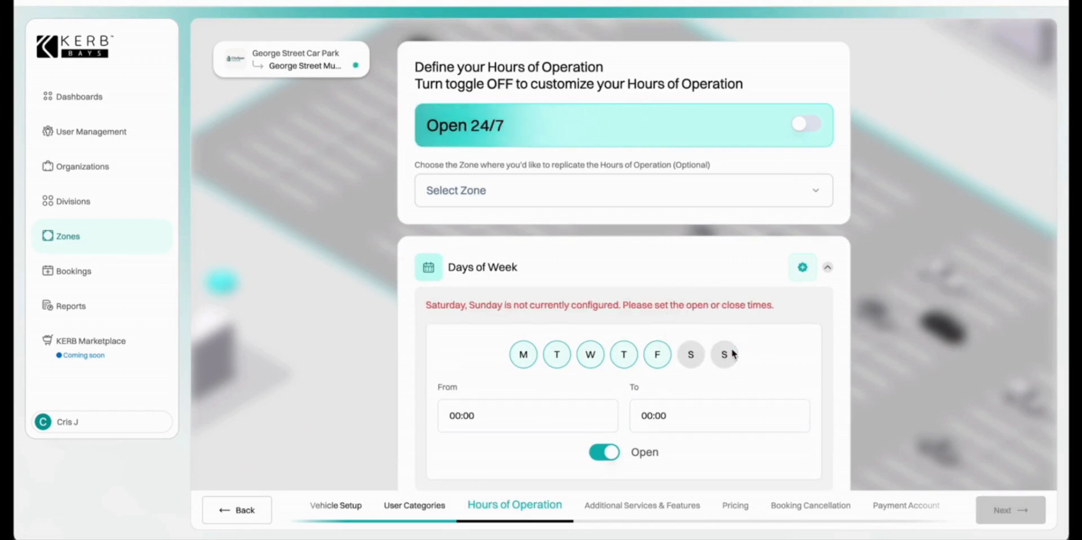
click(542, 418)
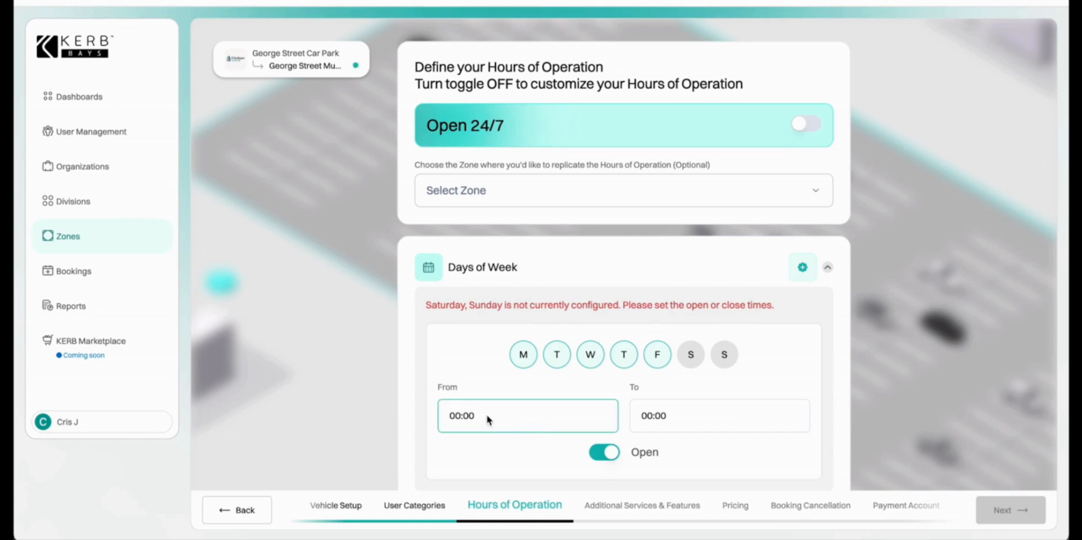
key(BackSpace)
key(BackSpace)
key(BackSpace)
key(BackSpace)
key(BackSpace)
text(06:00)
click(663, 417)
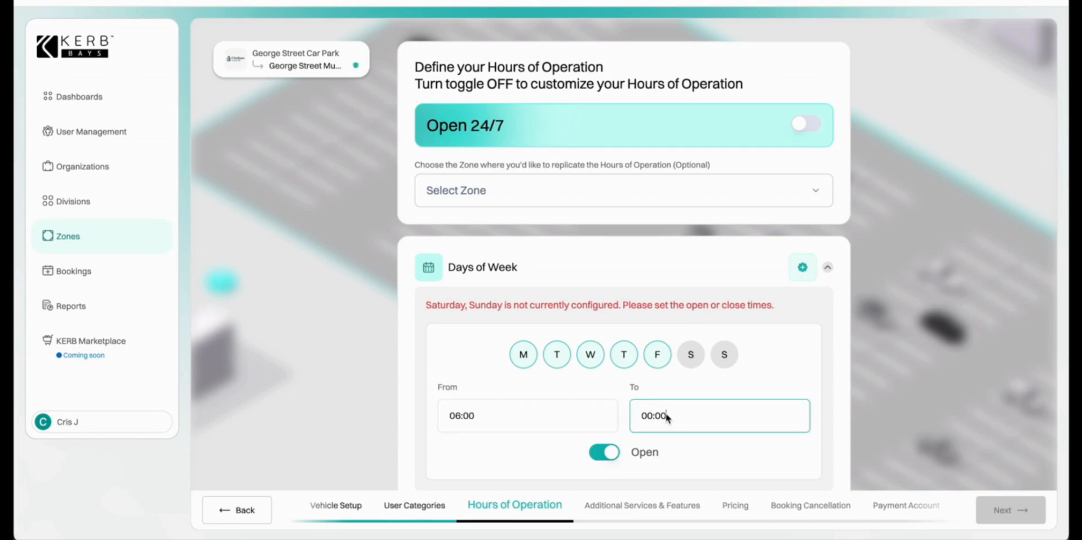
drag(653, 417, 644, 419)
text(22)
click(695, 441)
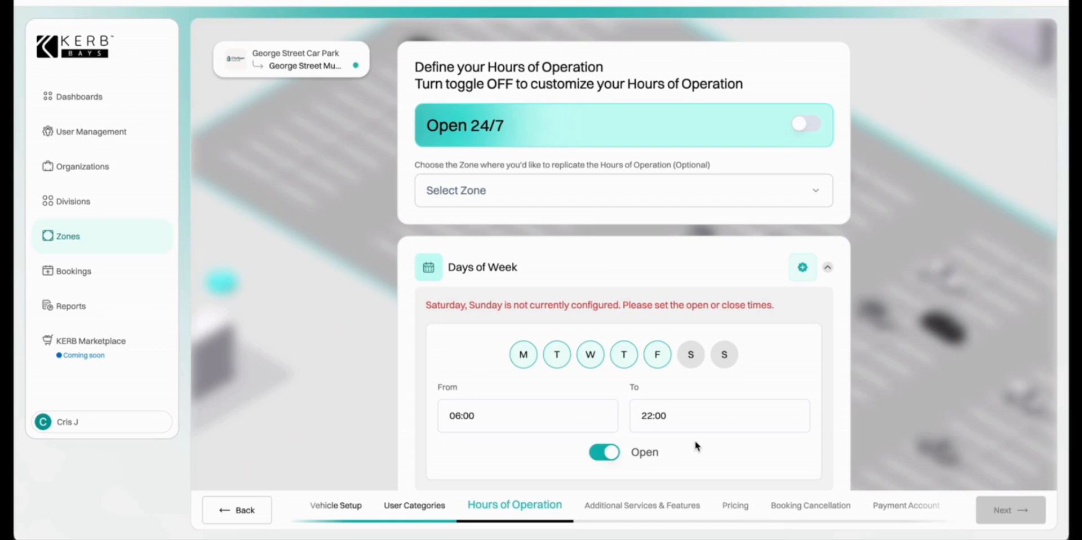
Add a Saturday and Sunday schedule open 07:00–19:00.
click(805, 269)
scroll(674, 367, down, 3)
click(690, 340)
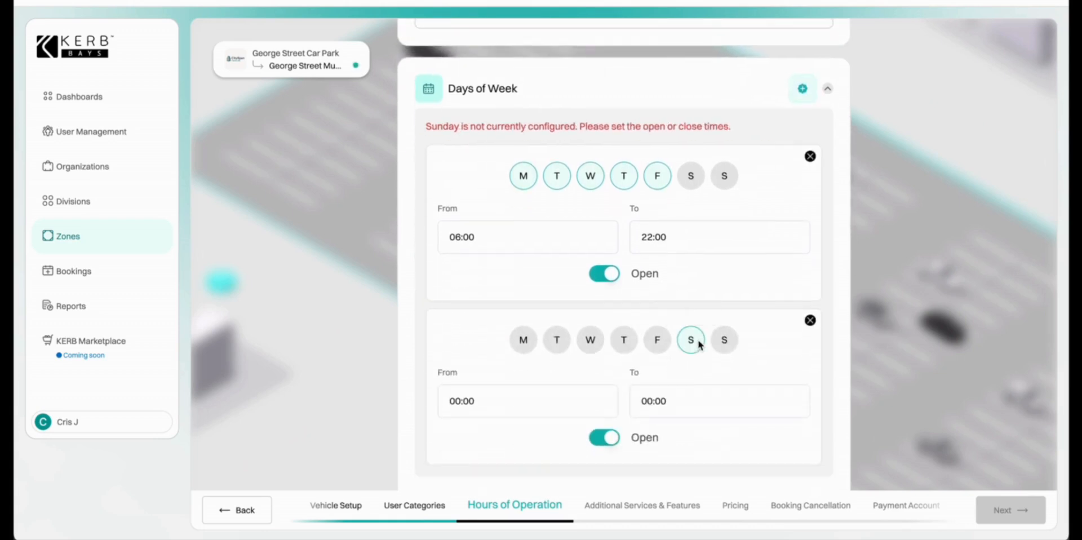
click(726, 340)
click(456, 376)
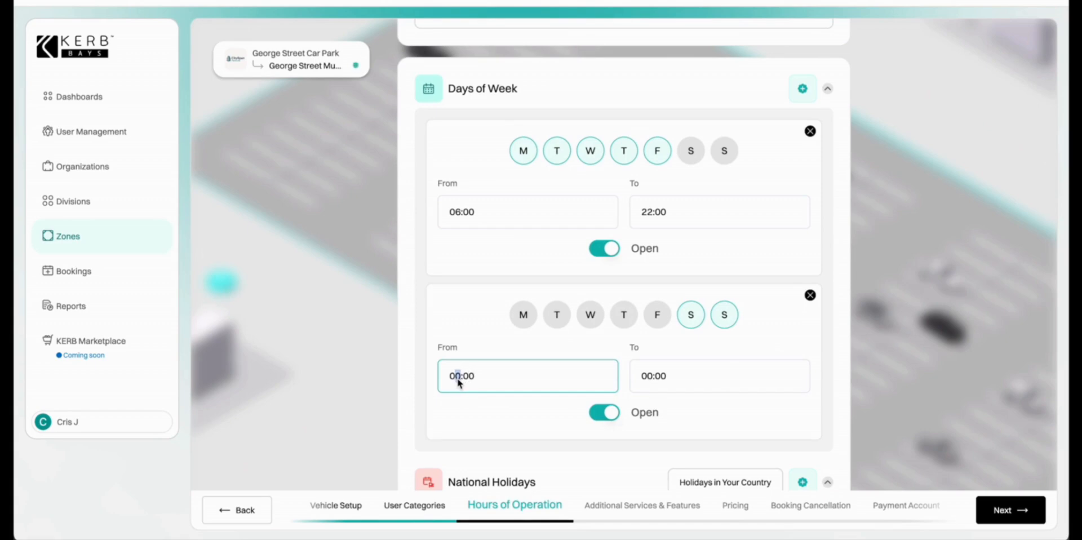
text(7)
click(652, 381)
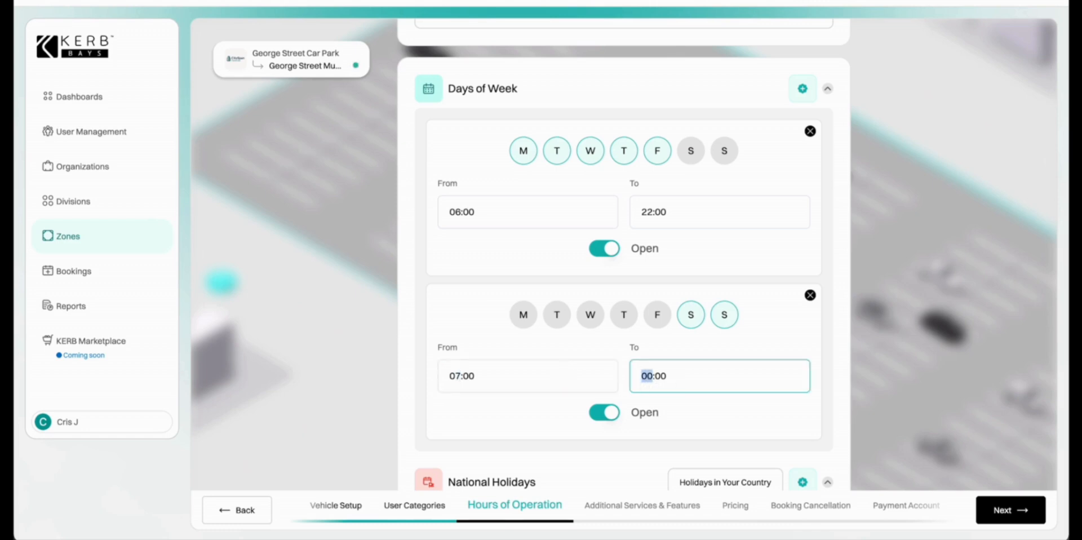
text(19)
click(722, 455)
scroll(697, 423, down, 7)
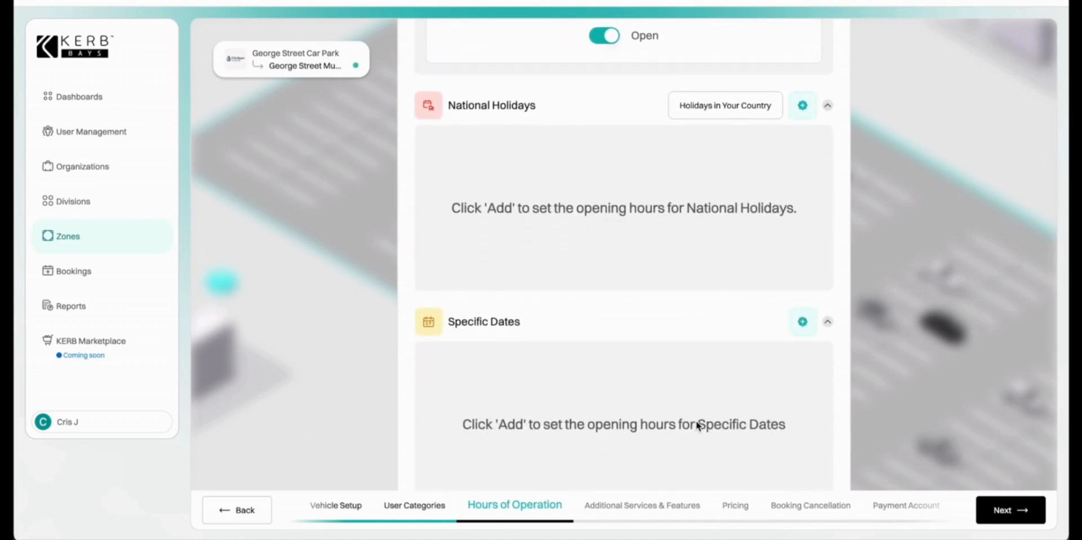
Import the 2025 national holidays, replacing the existing list.
click(717, 108)
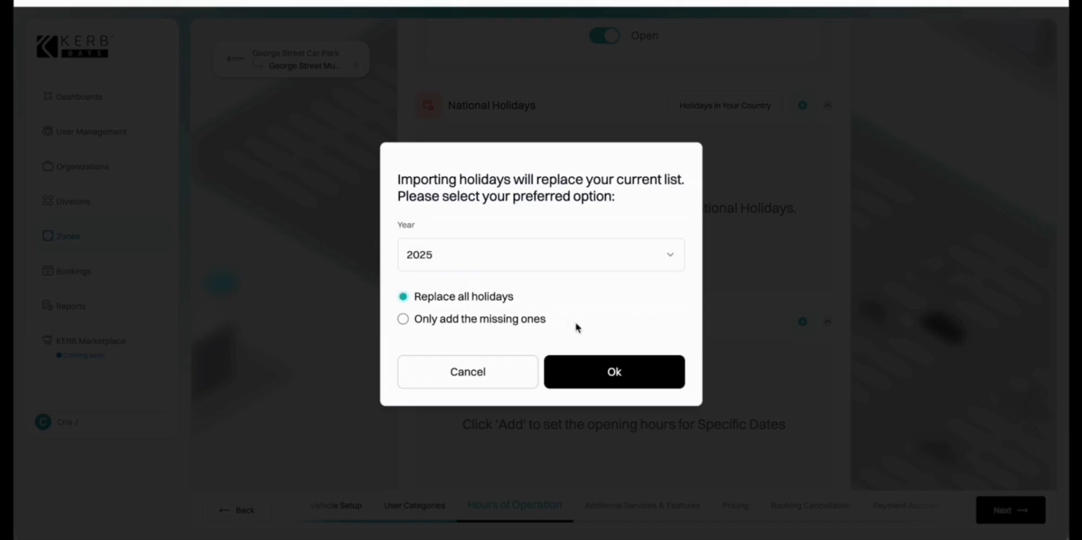
click(601, 370)
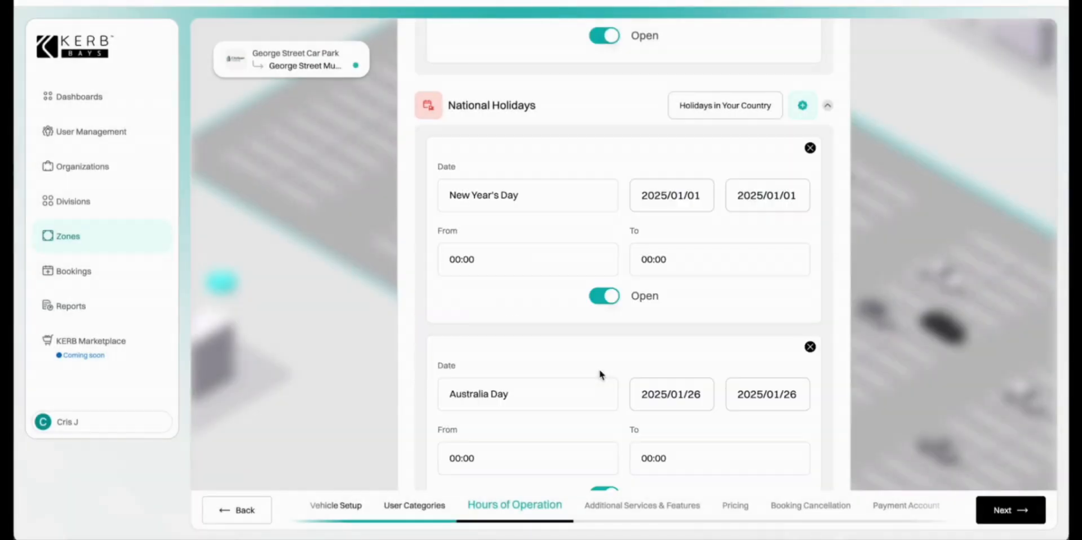
scroll(769, 214, down, 3)
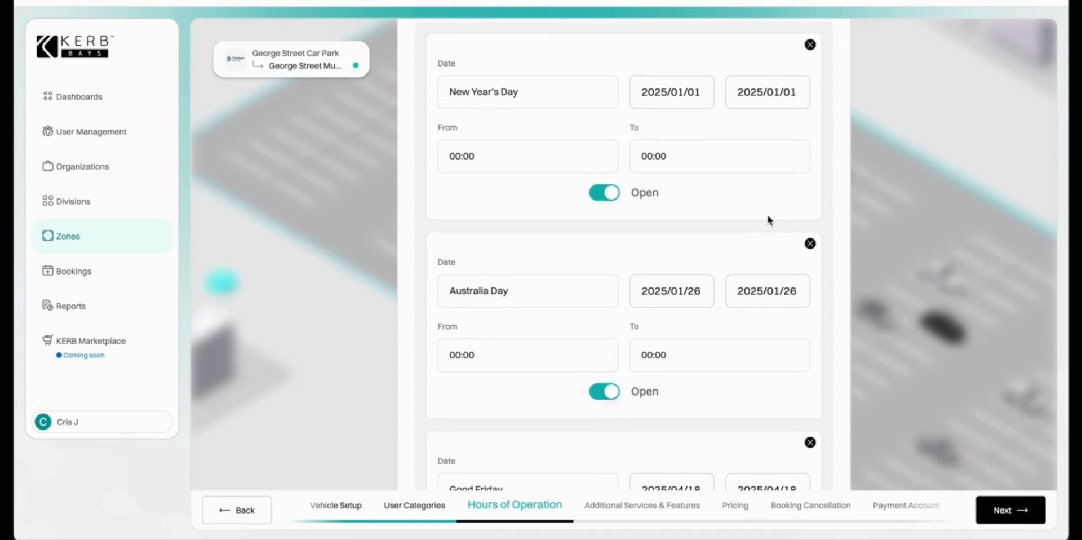
scroll(769, 220, down, 6)
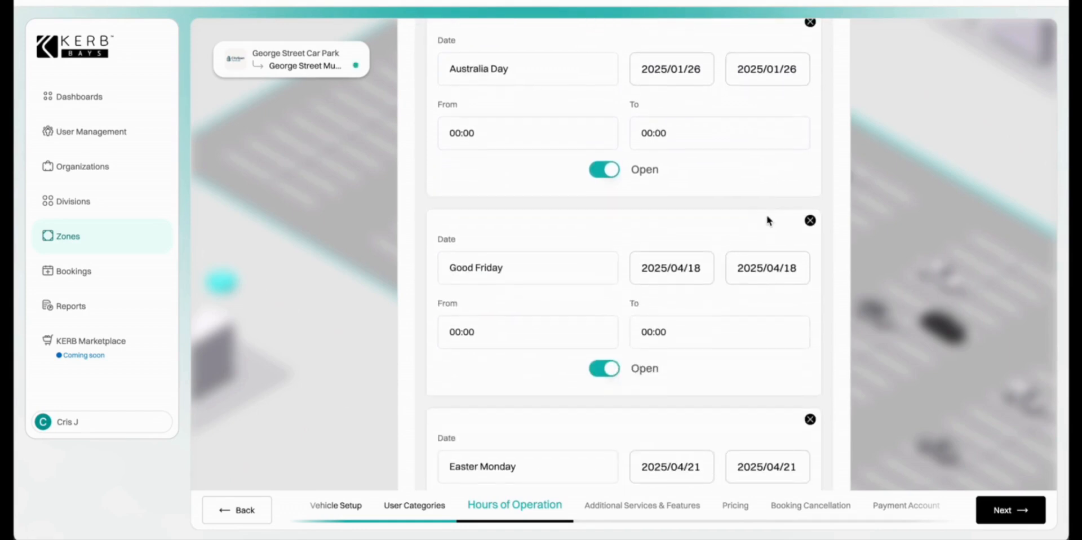
scroll(768, 216, down, 10)
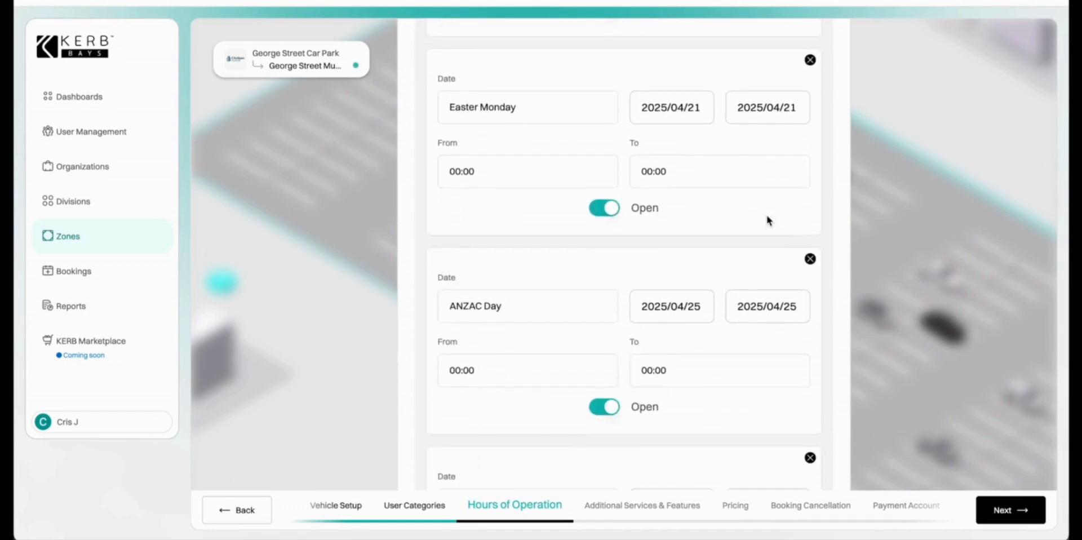
scroll(767, 215, down, 8)
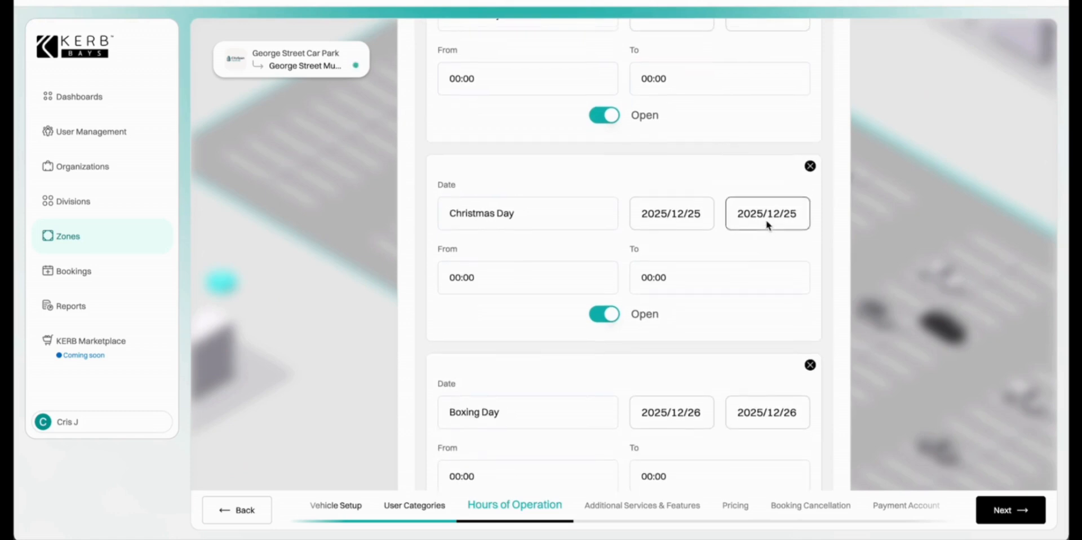
Set Christmas Day and Boxing Day (2025/12/26) to closed.
click(604, 314)
scroll(703, 328, down, 5)
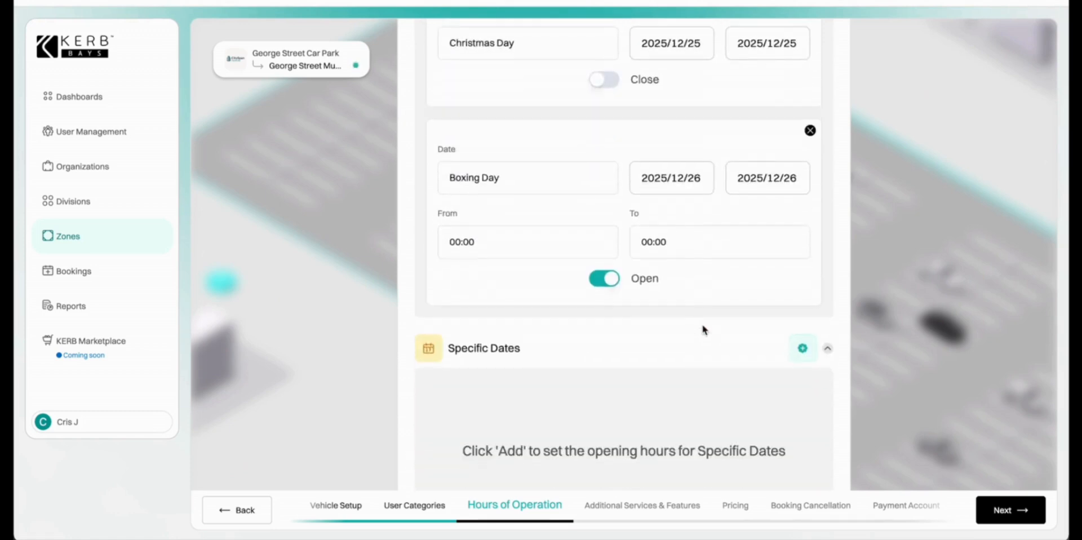
click(614, 280)
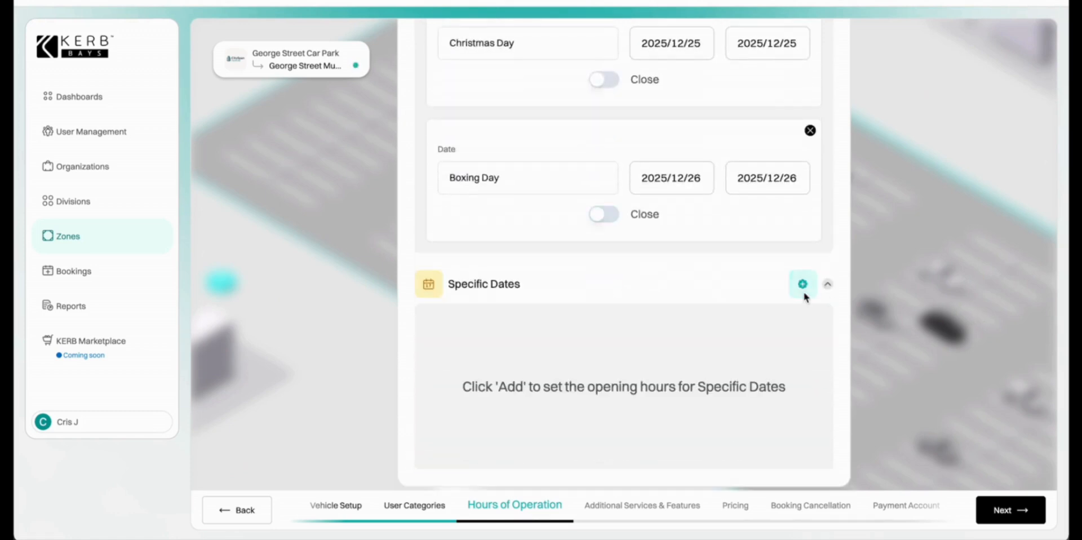
scroll(804, 293, up, 1)
scroll(804, 292, down, 1)
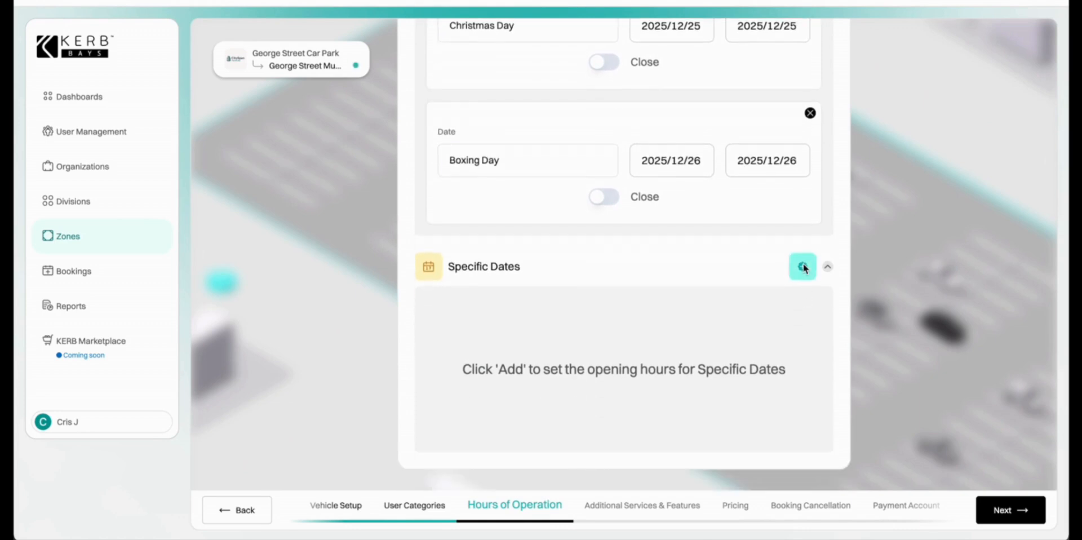
Add a specific date 'Taylor Swift Concert' on 13 October 2025.
click(803, 266)
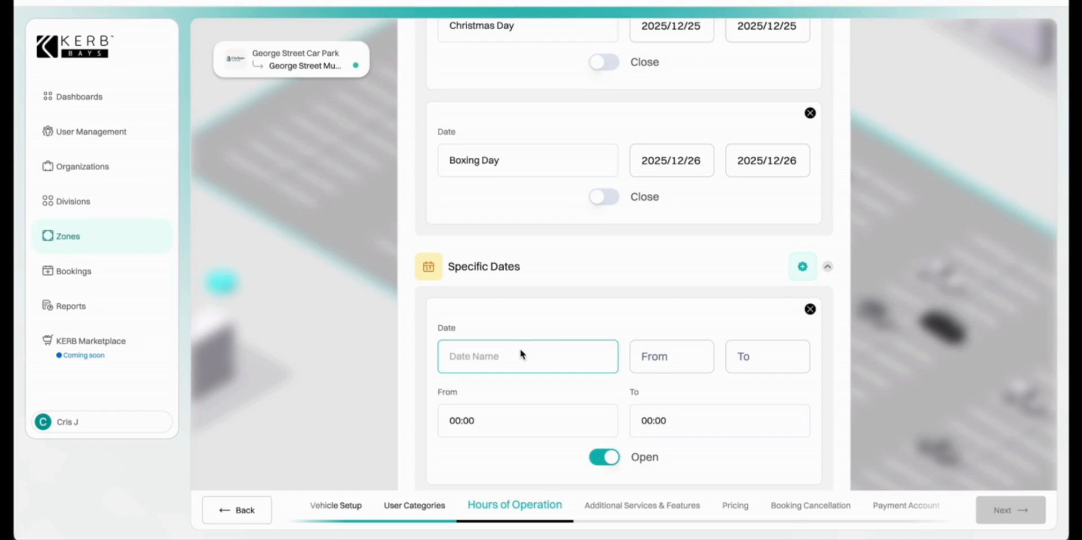
text(Taylor Swift Concert)
click(660, 349)
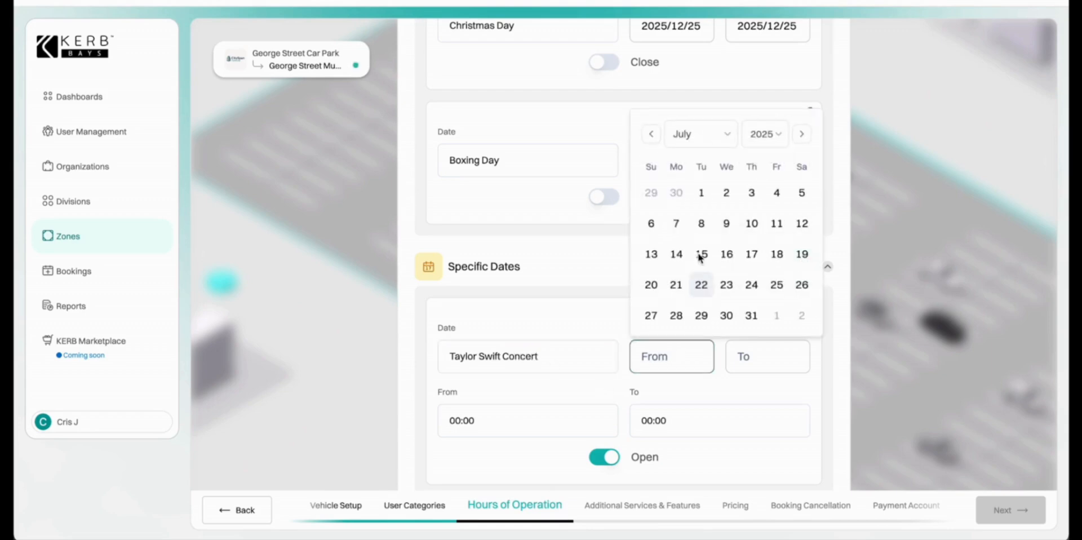
click(709, 134)
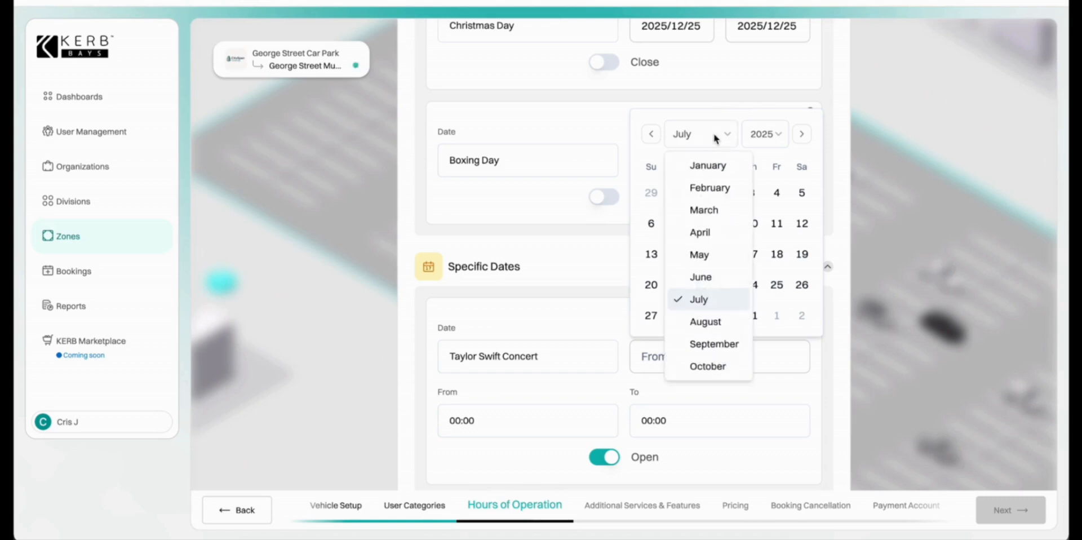
click(705, 366)
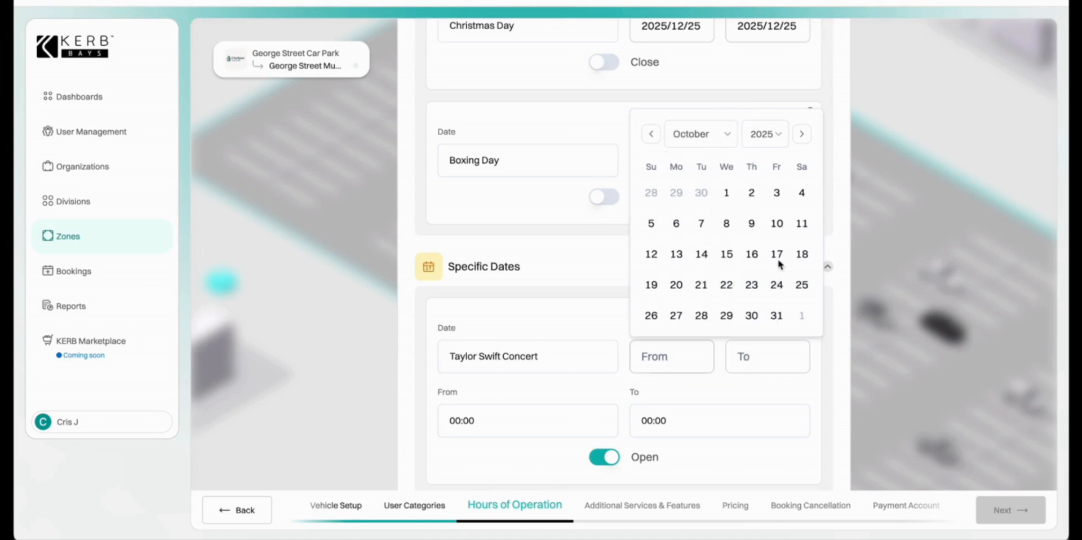
click(677, 254)
Set the concert day's hours from 15:00 to 11:59.
click(482, 410)
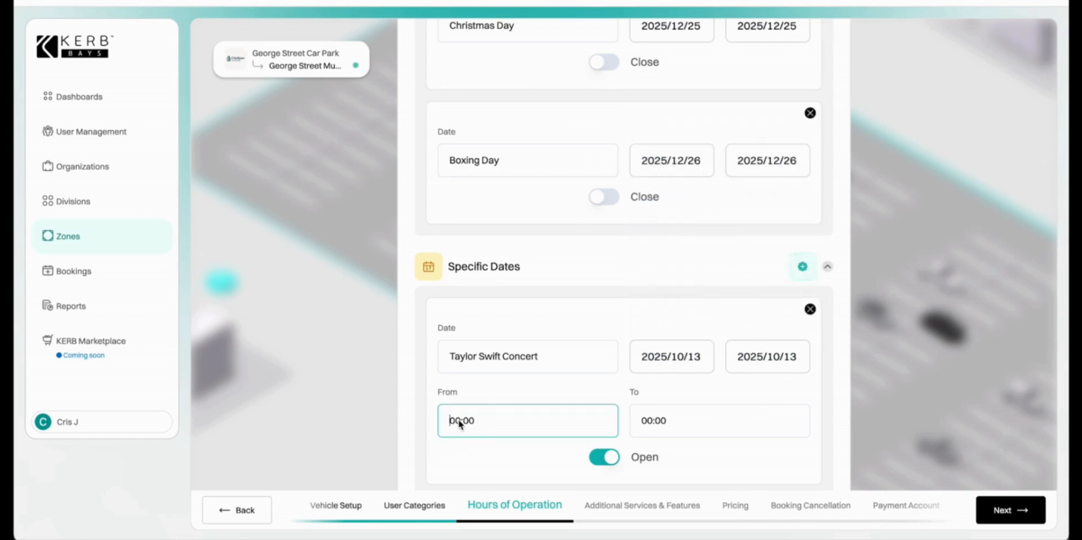
drag(455, 420, 459, 421)
text(5)
key(BackSpace)
key(BackSpace)
text(15)
click(651, 423)
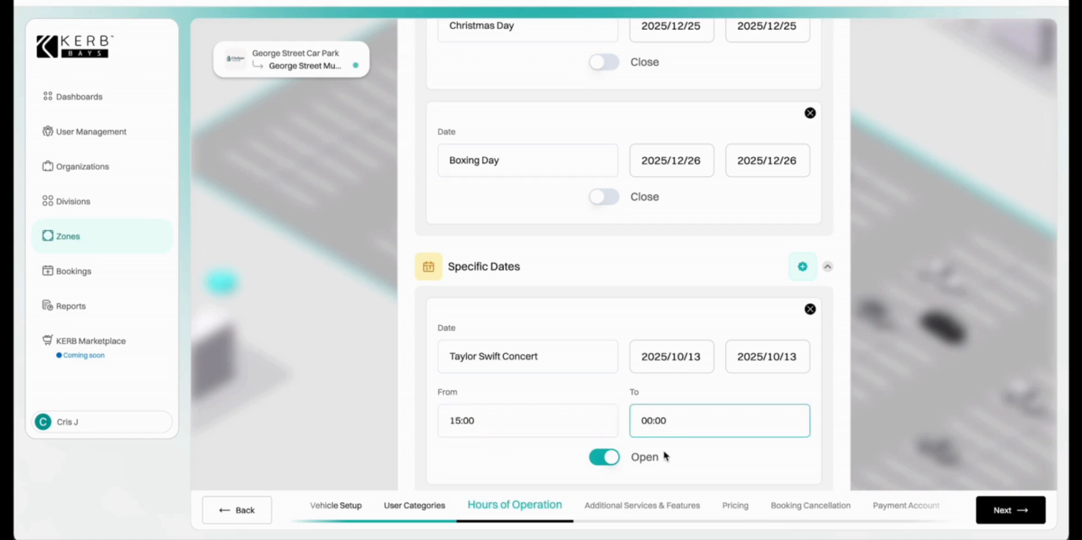
key(BackSpace)
text(11)
key(BackSpace)
key(BackSpace)
text(59)
click(692, 455)
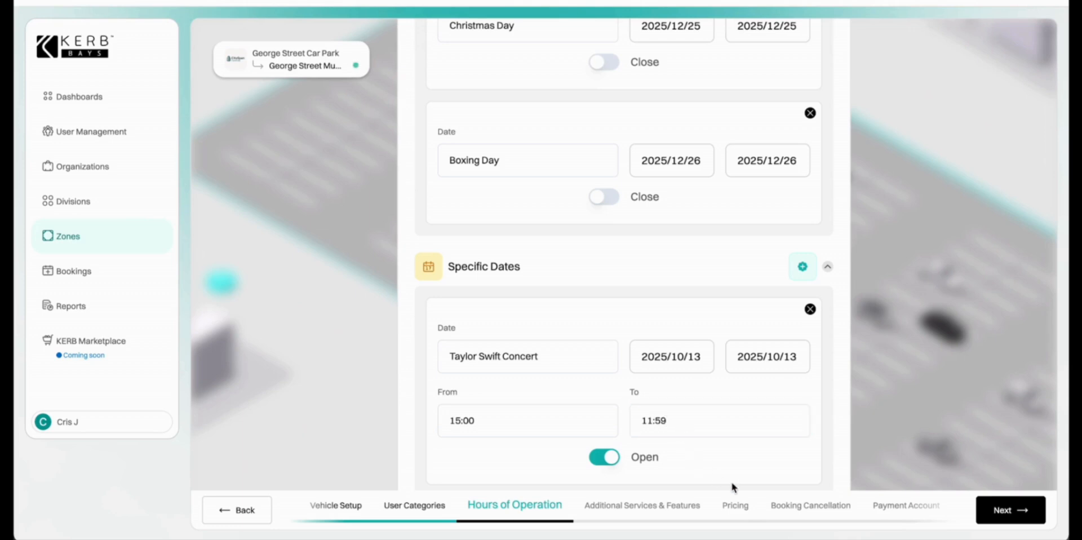
scroll(732, 482, up, 15)
scroll(731, 479, up, 7)
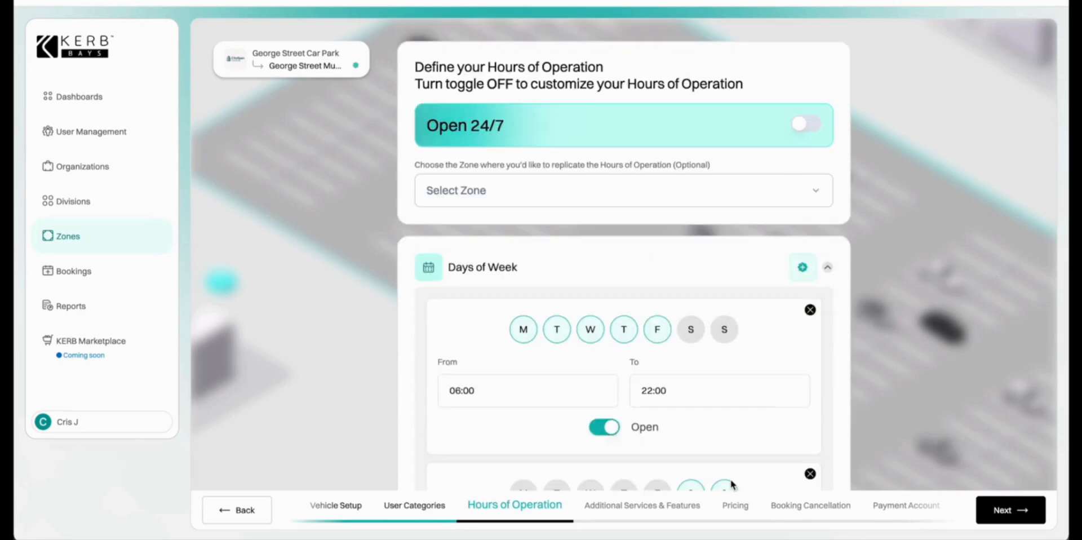
Restore Open 24/7 and add Boom Gate, Hands Free LPR, CCTV, Indoor, Surfaced, Disabled Friendly and EV Charging features.
click(809, 124)
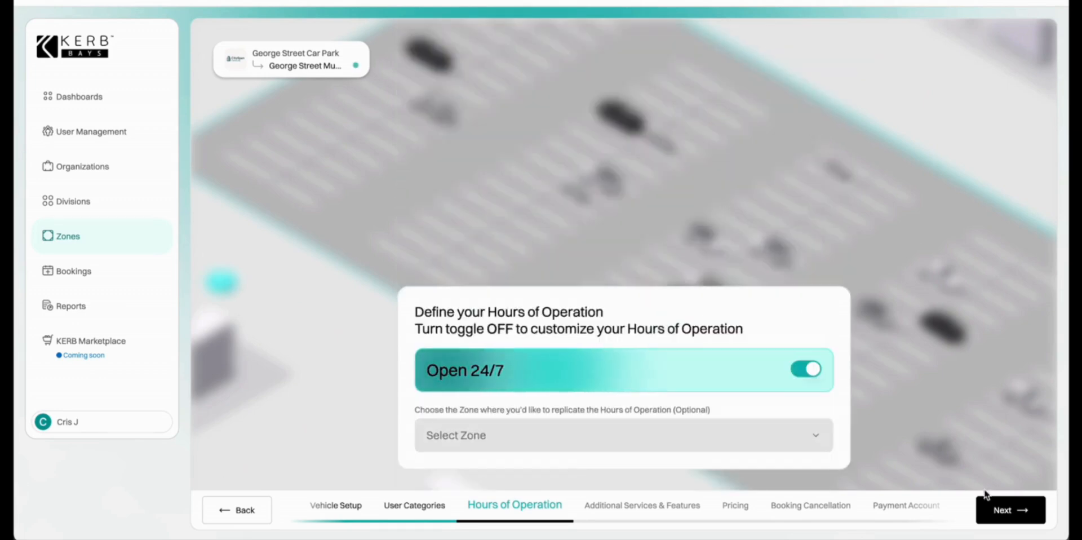
click(981, 507)
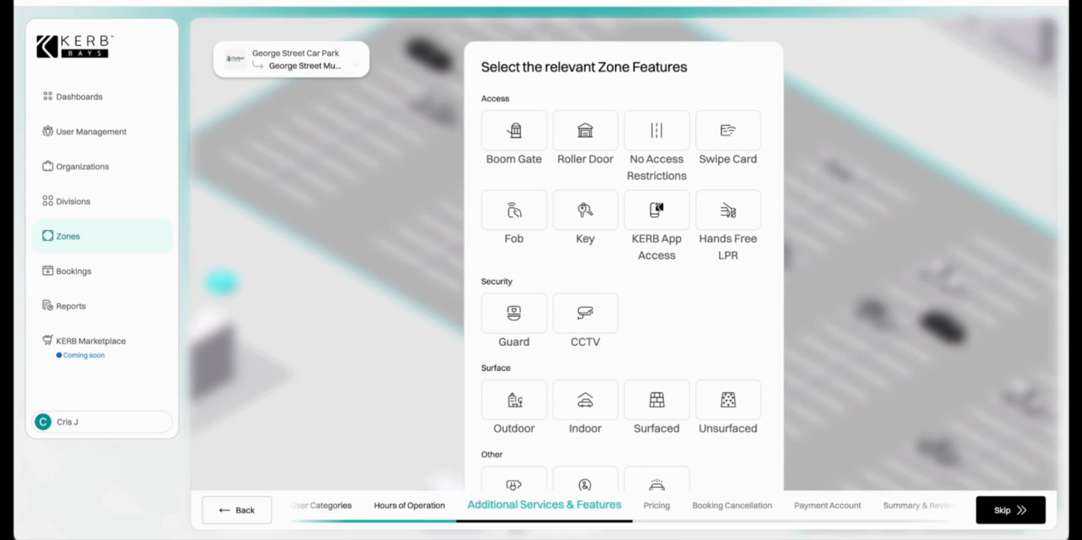
click(502, 130)
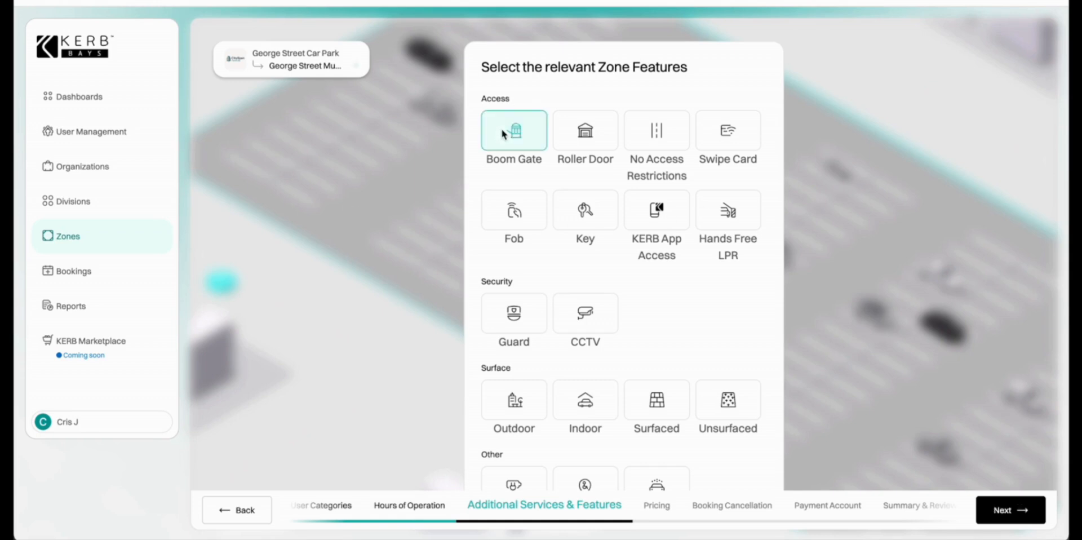
click(740, 223)
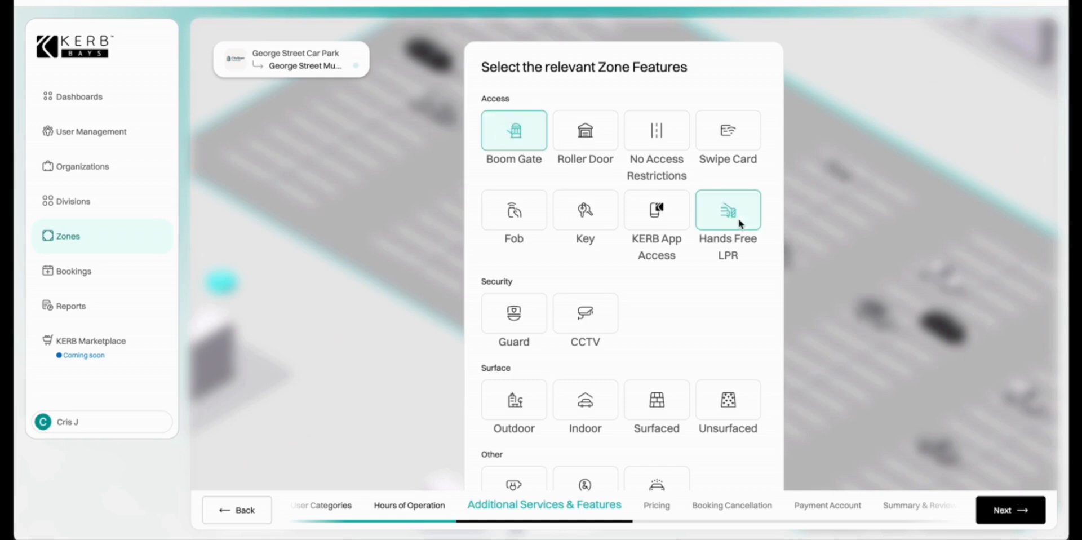
click(597, 316)
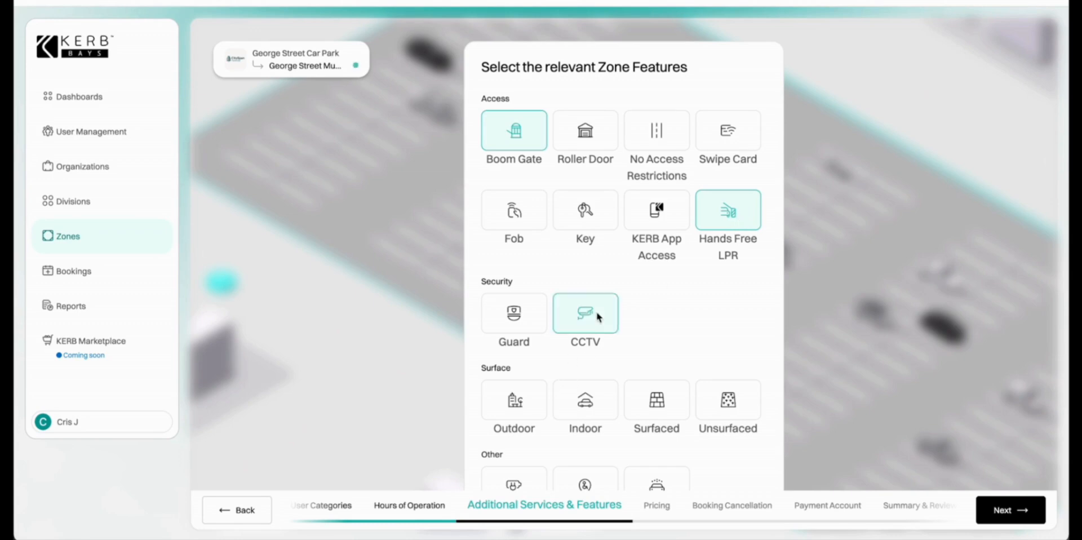
click(585, 407)
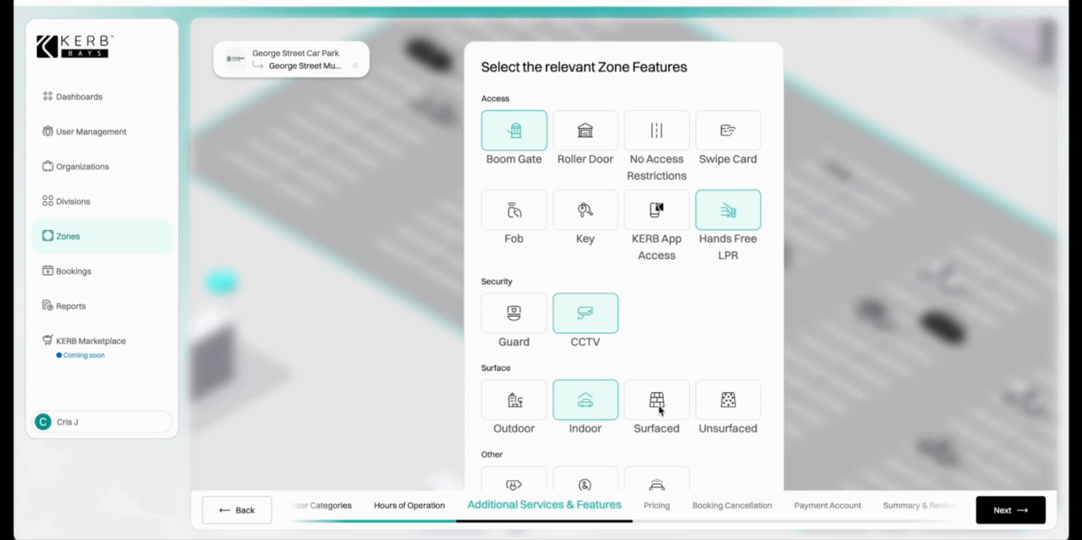
click(660, 407)
scroll(659, 405, down, 3)
click(590, 408)
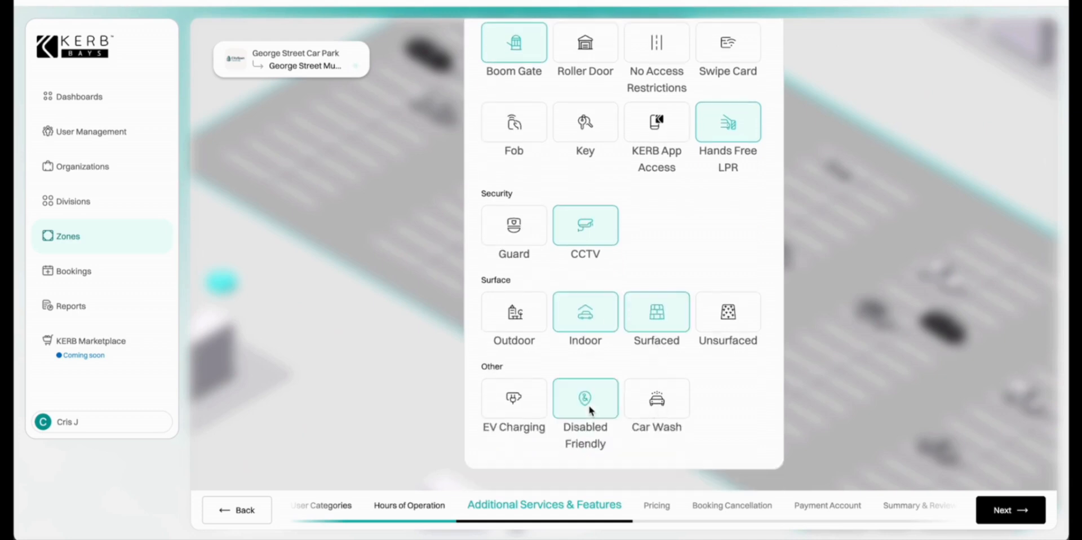
click(510, 403)
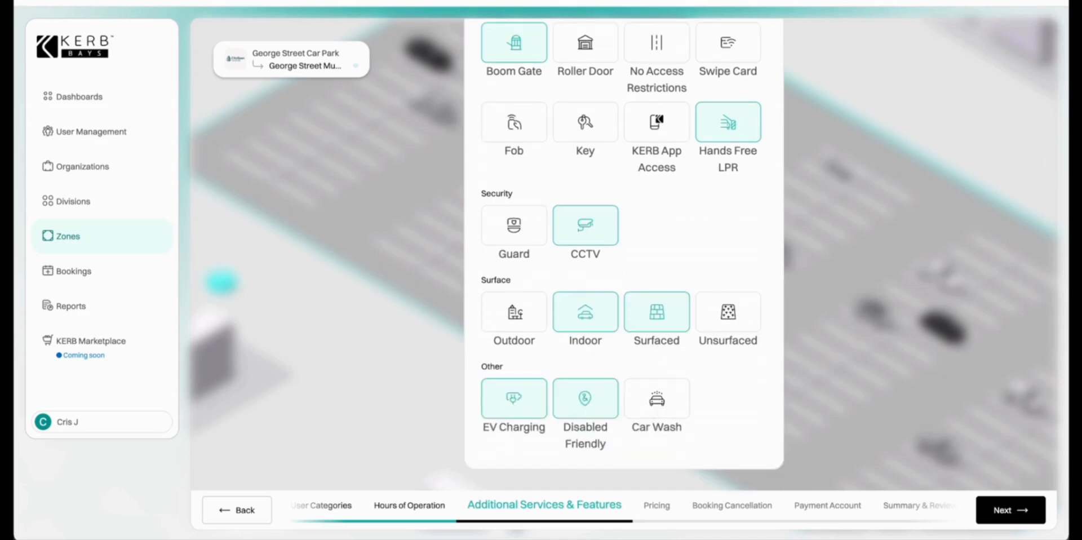
click(1009, 511)
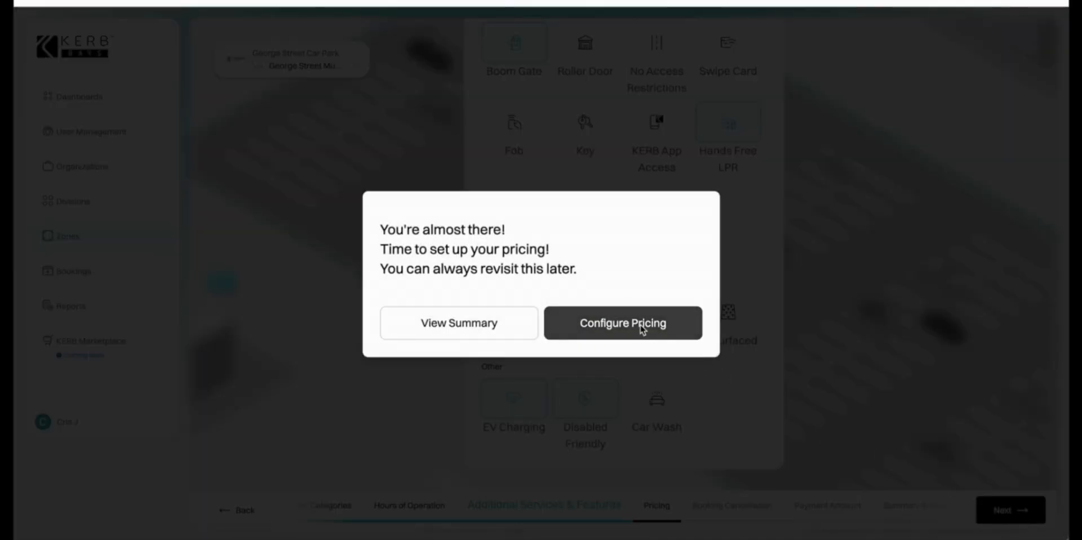
Choose Configure Pricing, then Manual Setup, to open a blank pricing card for Public Parking.
click(643, 329)
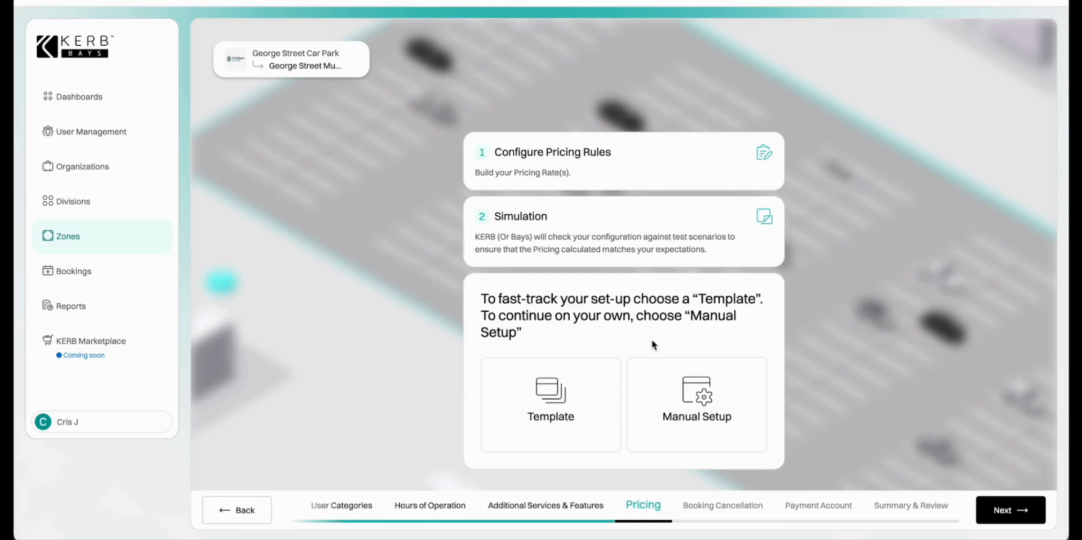
click(703, 426)
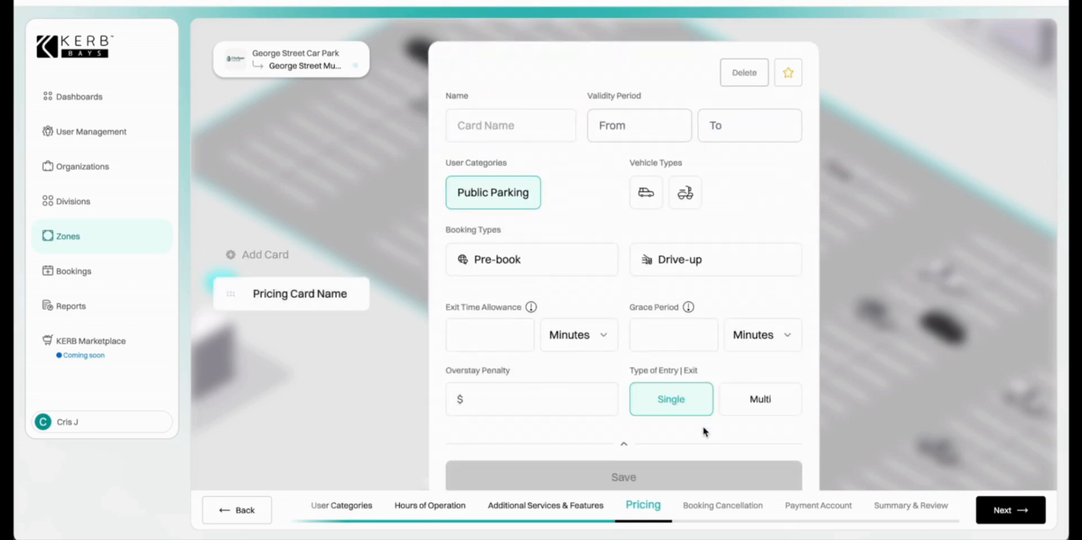
Name the new pricing card '2025 Early Bird Pricing'.
click(465, 127)
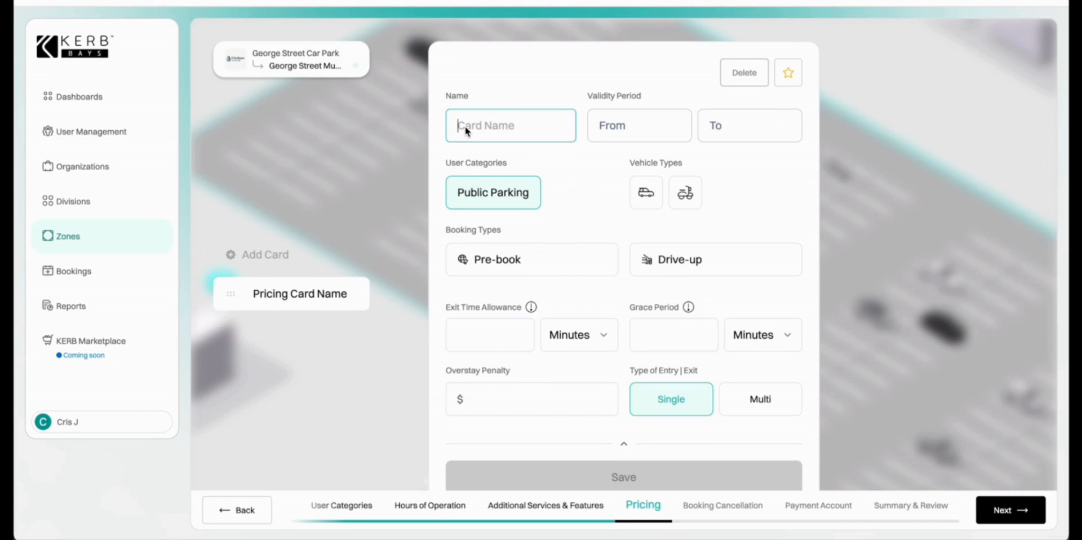
text(E)
key(BackSpace)
text(2-)
key(BackSpace)
text(025 Early Bird Bri)
key(BackSpace)
key(BackSpace)
key(BackSpace)
text(Pricing)
Set the card's validity period from 2025/07/22 to 2025/12/31.
click(619, 126)
click(660, 320)
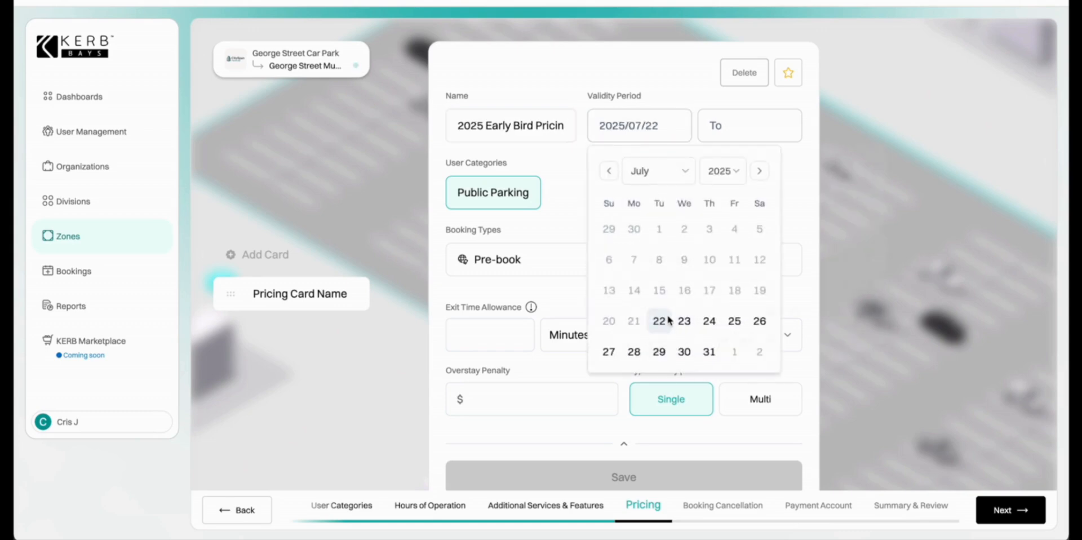
click(802, 173)
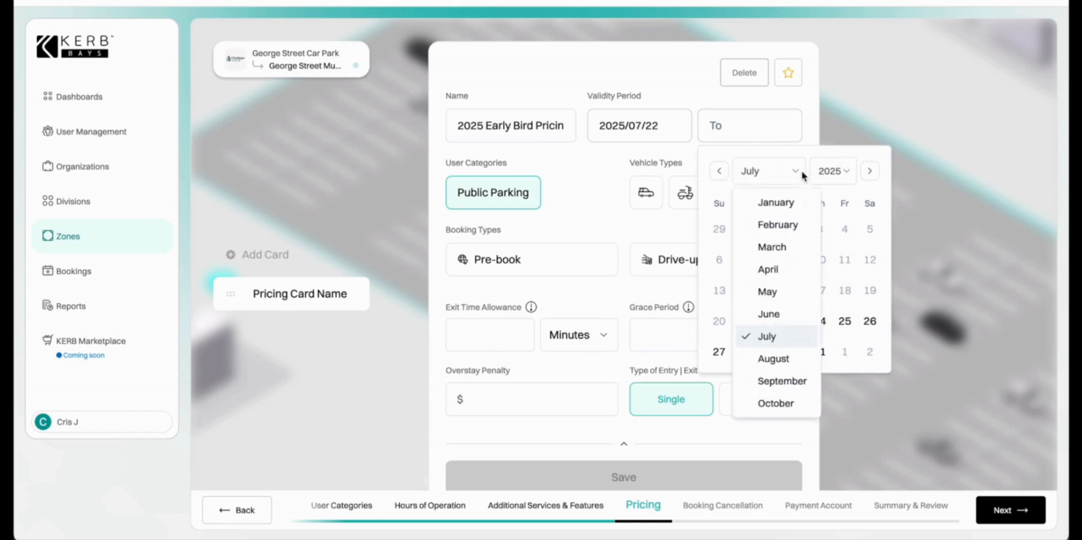
scroll(765, 387, down, 1)
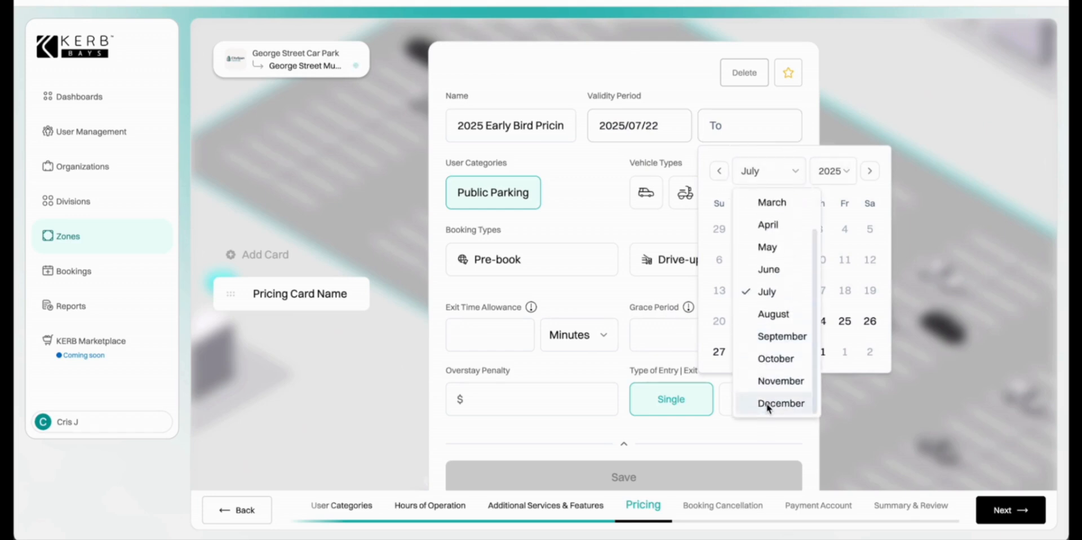
click(771, 403)
click(795, 353)
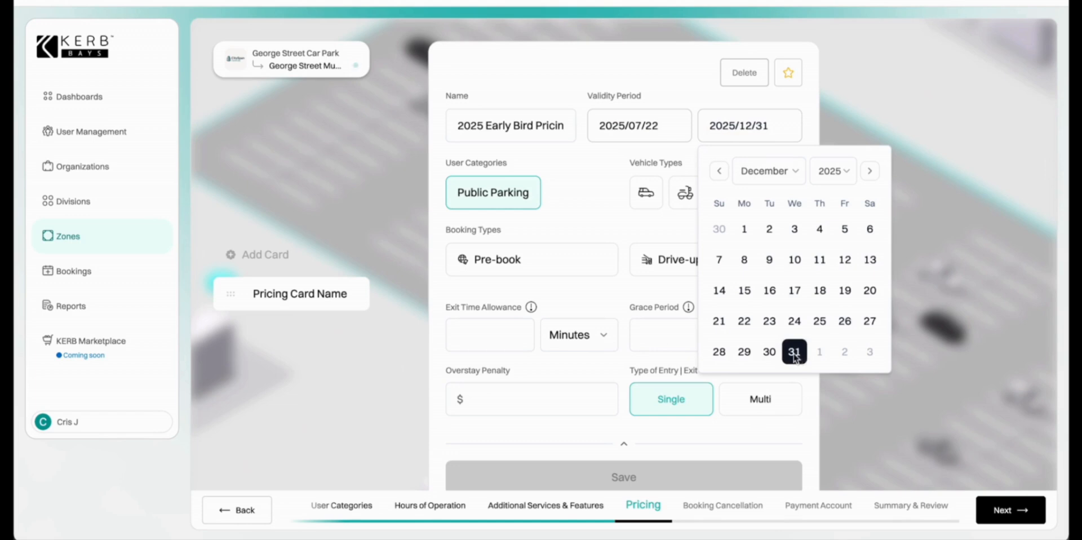
Apply it to cars and motorbikes, Pre-book, 15-minute grace, $0 overstay, single entry, and save.
click(658, 199)
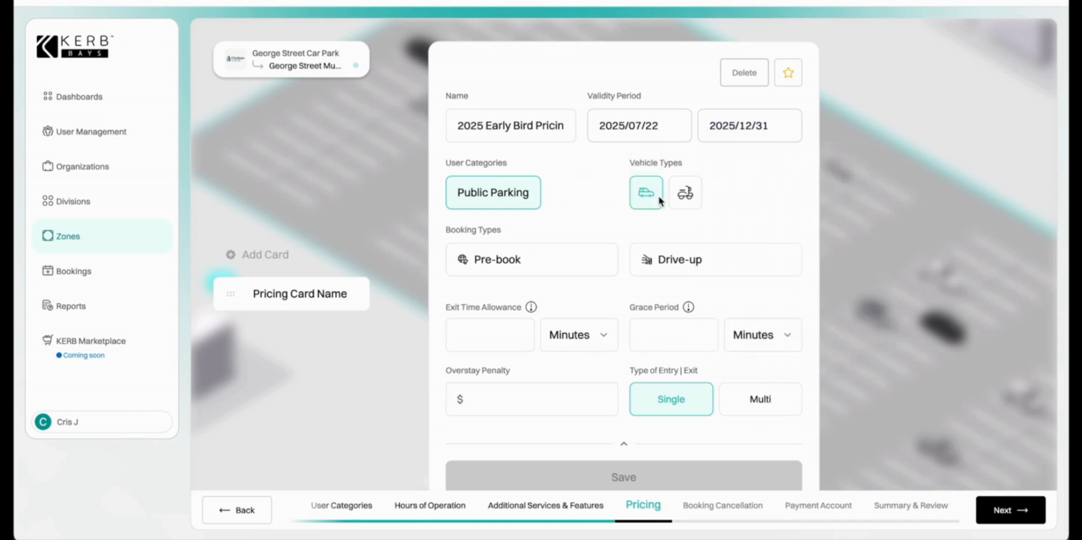
click(697, 198)
click(516, 274)
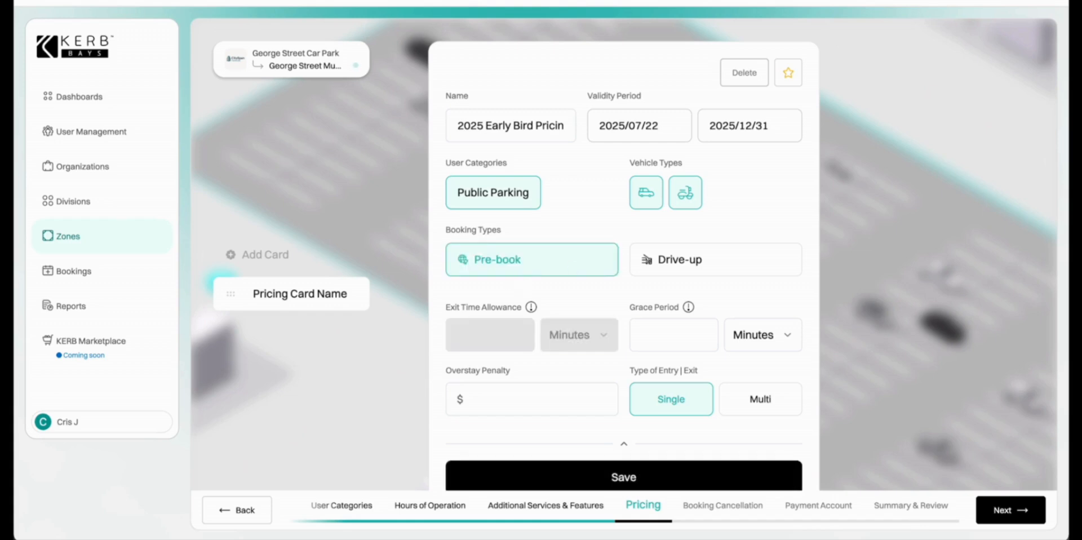
click(685, 326)
text(1)
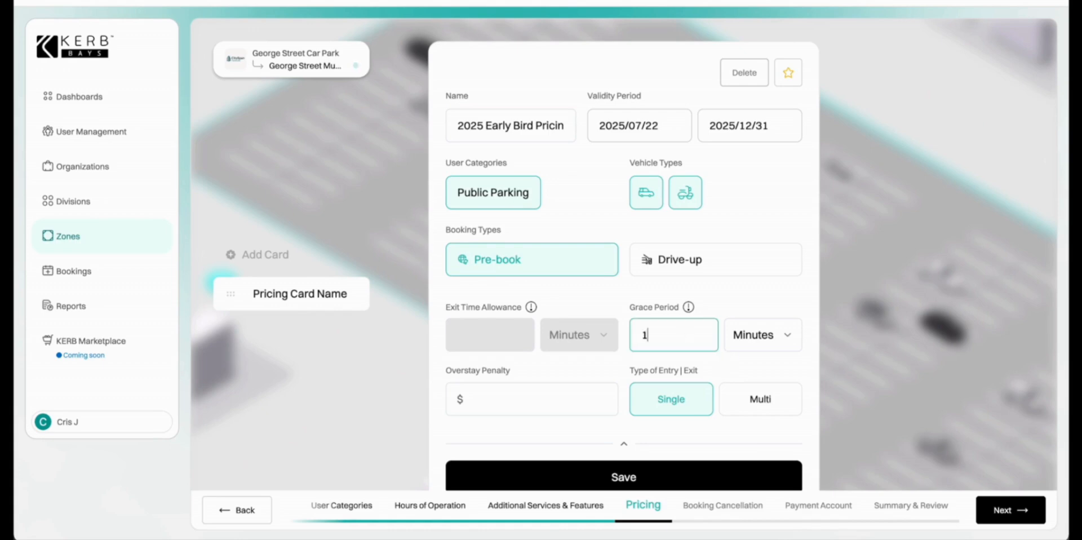
text(5)
click(515, 401)
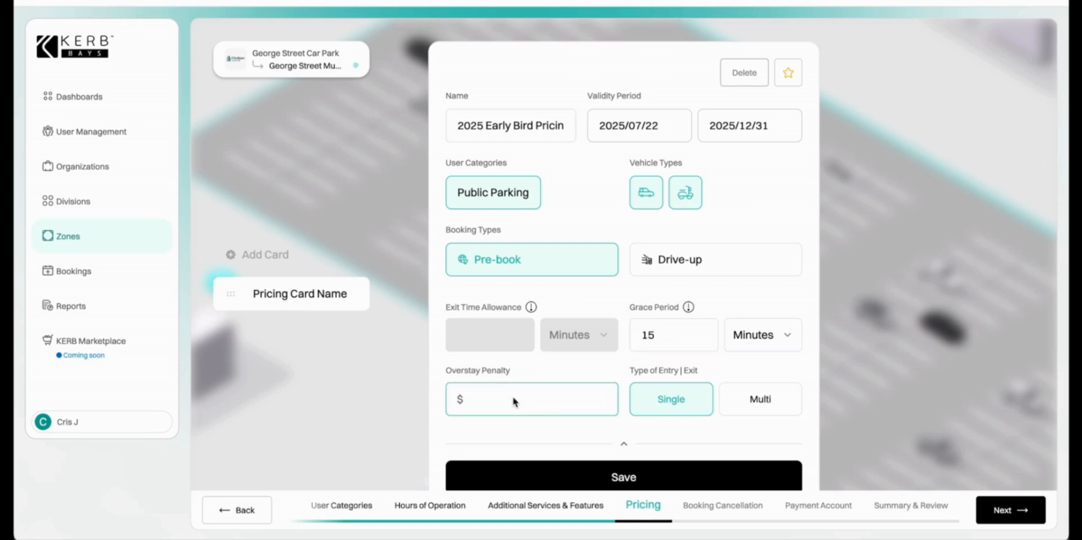
scroll(514, 401, down, 1)
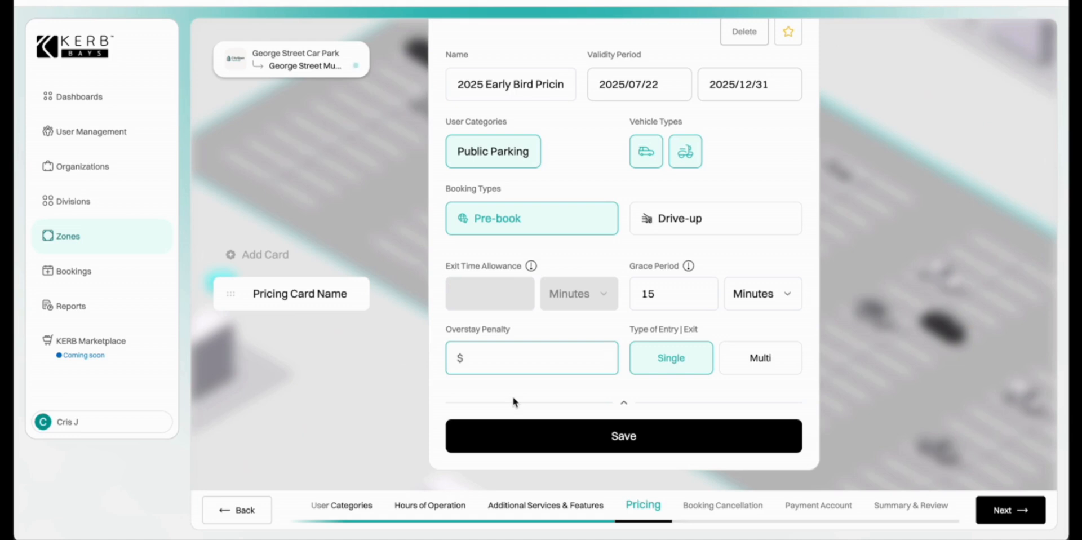
text(0)
click(763, 357)
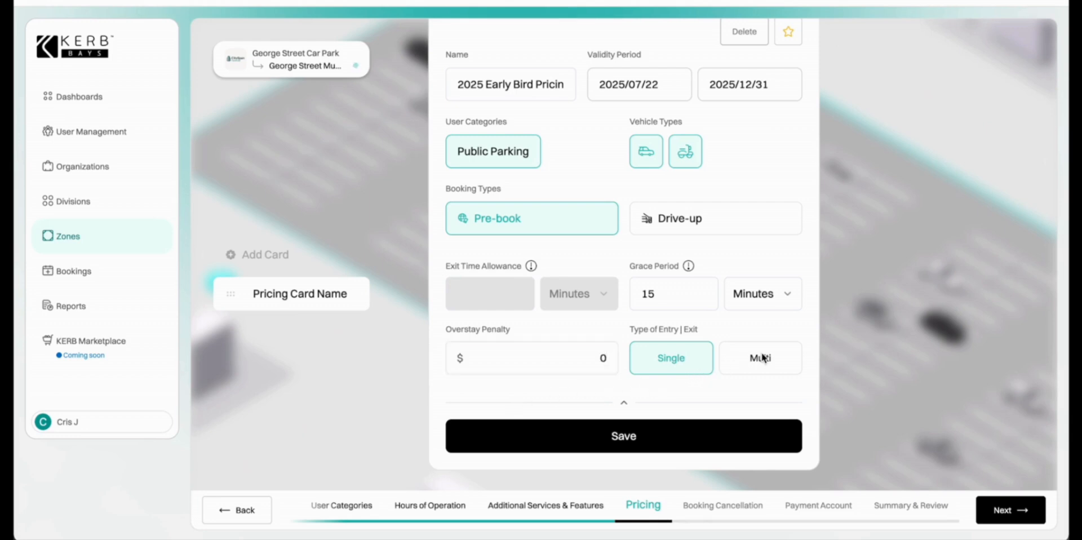
click(648, 362)
click(620, 443)
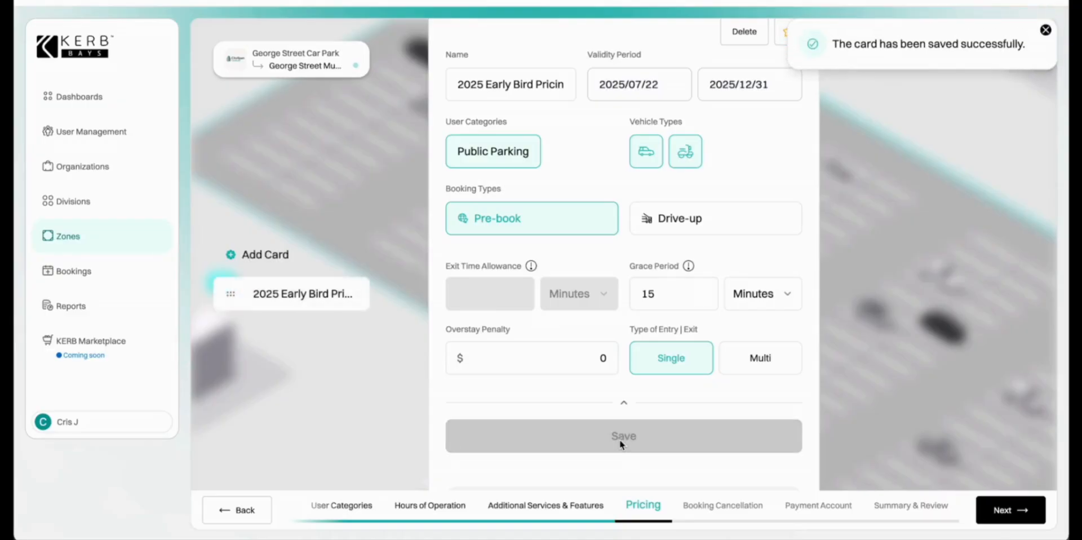
scroll(619, 440, down, 3)
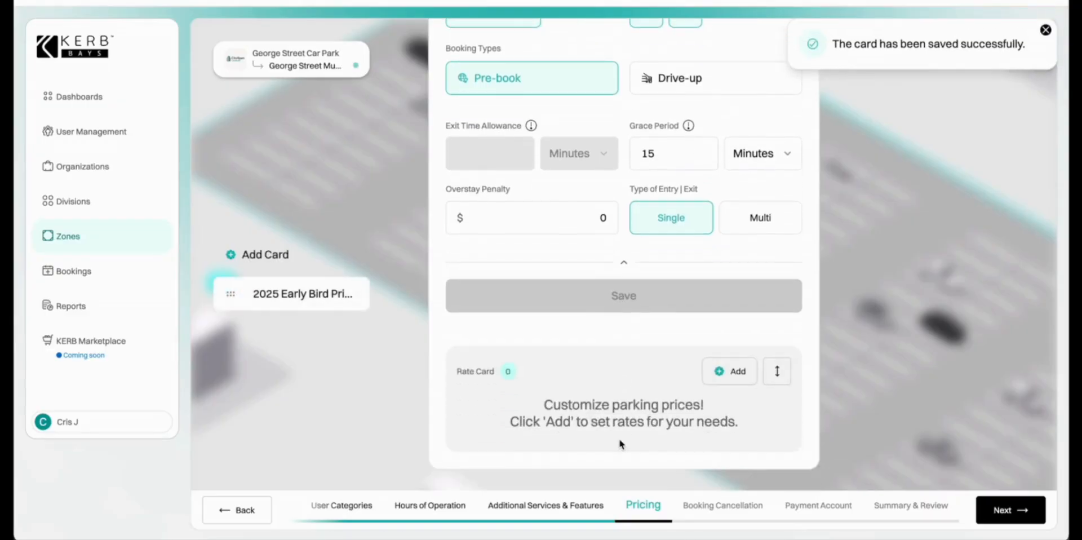
Add a $20 Flat Rate to the Early Bird card for entry before 09:00 and exit before 20:00.
click(735, 374)
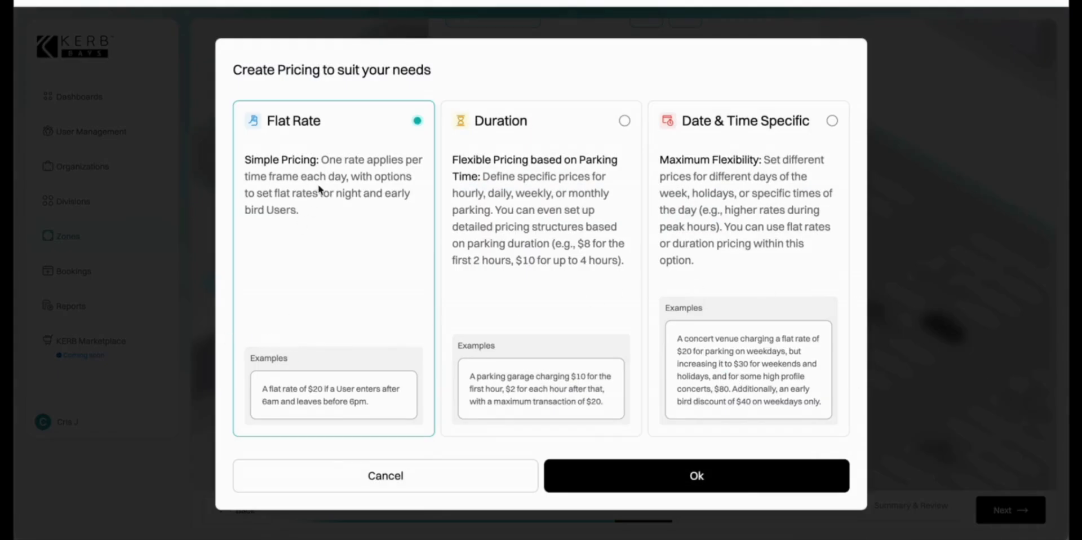
click(613, 482)
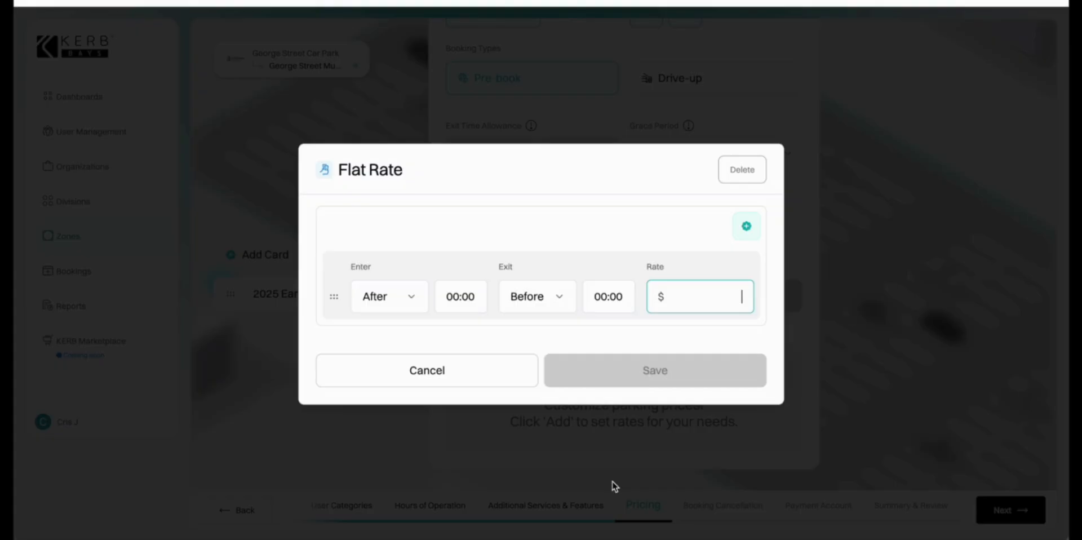
click(415, 296)
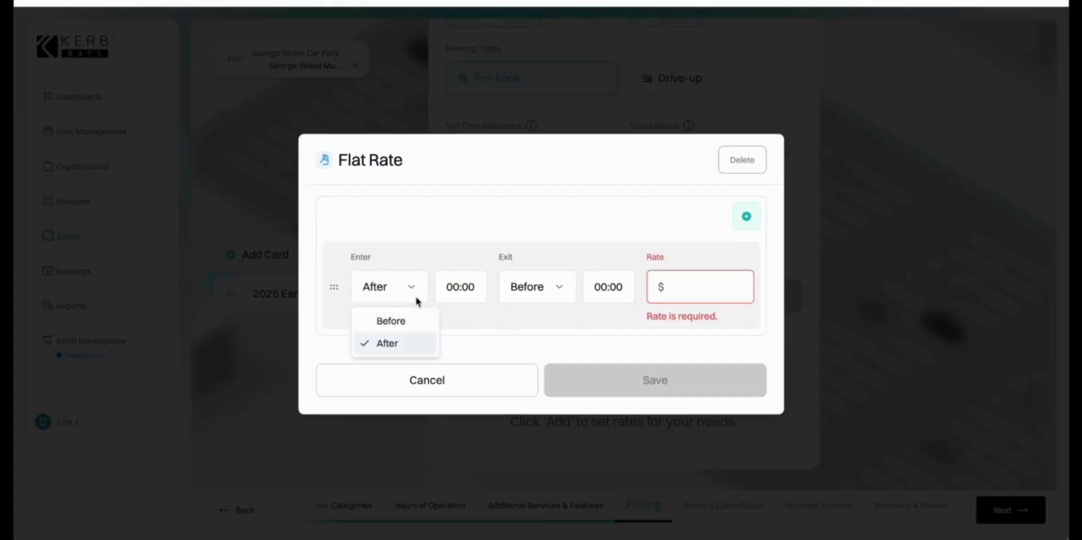
click(399, 323)
click(458, 289)
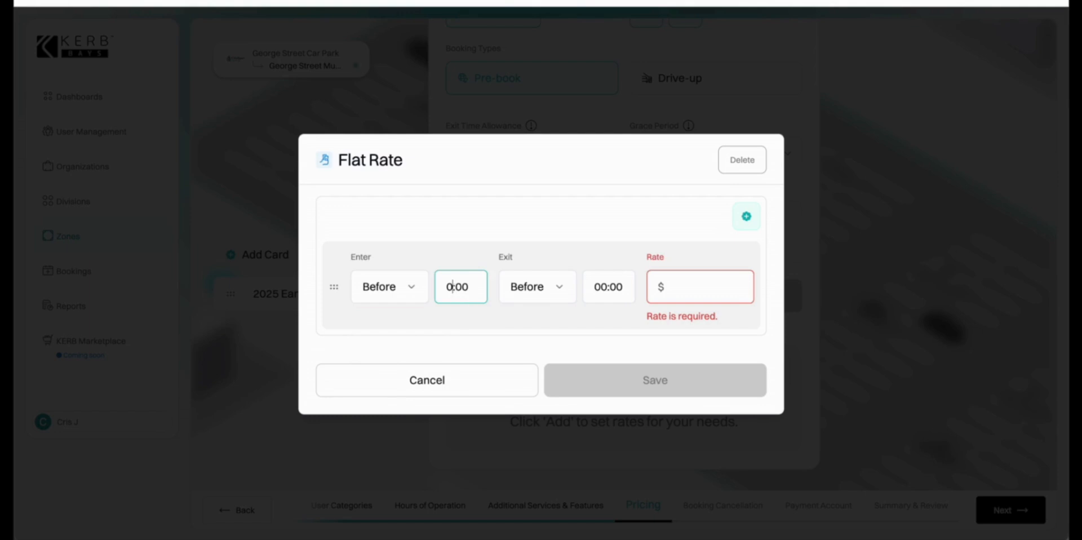
text(9)
click(569, 289)
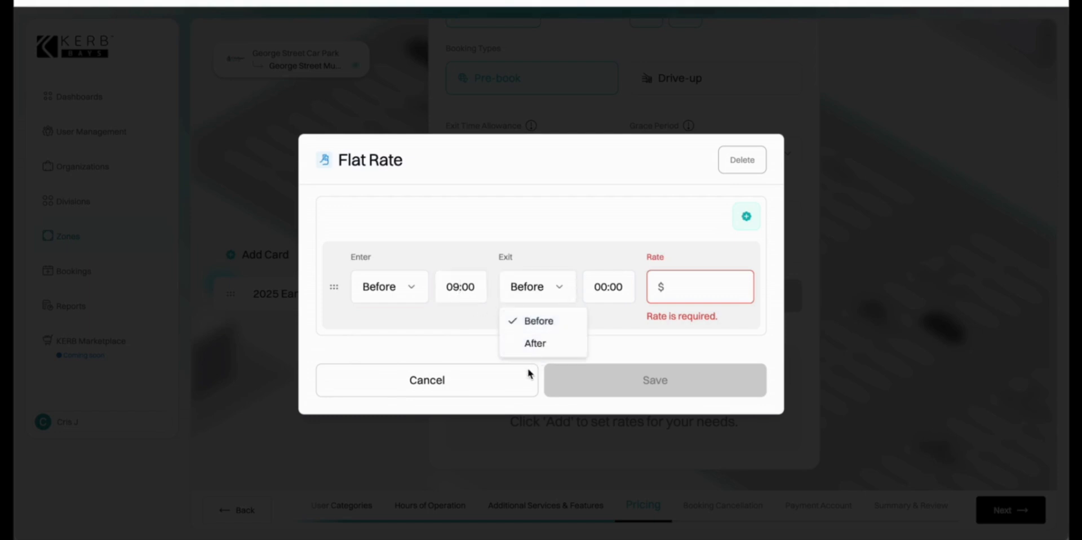
click(605, 291)
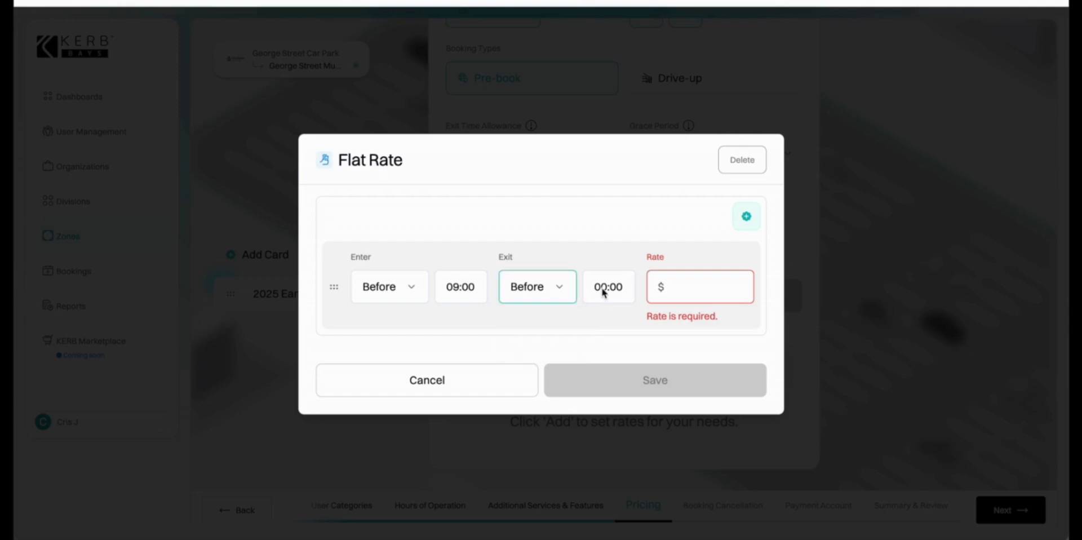
click(606, 292)
key(BackSpace)
key(BackSpace)
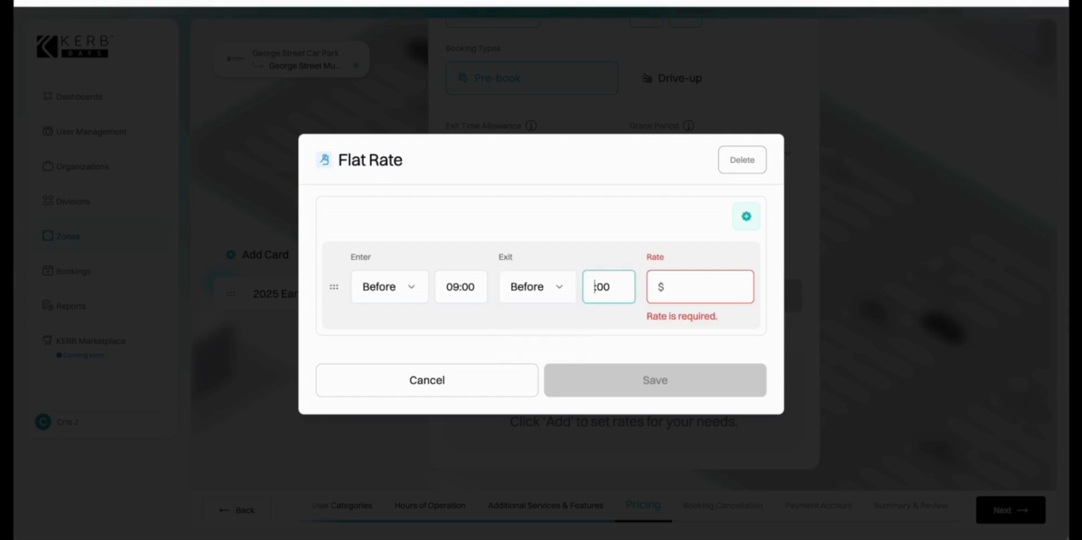
text(20)
click(692, 285)
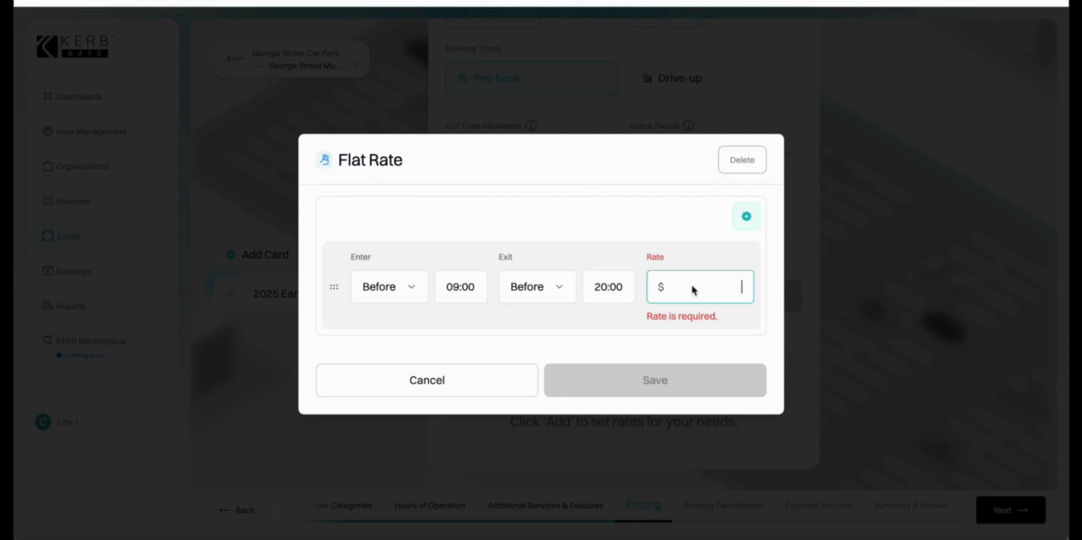
text(20)
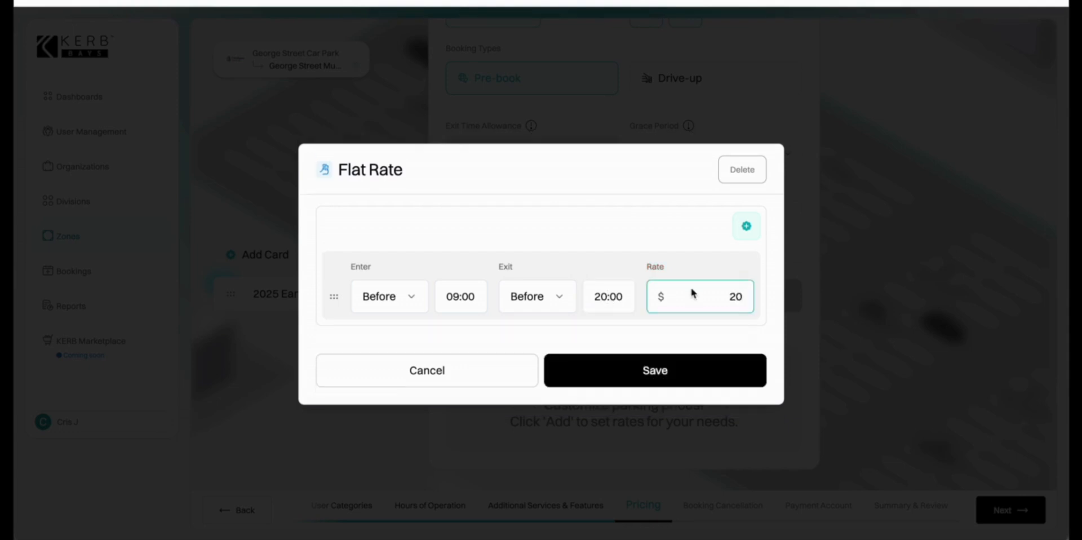
click(664, 383)
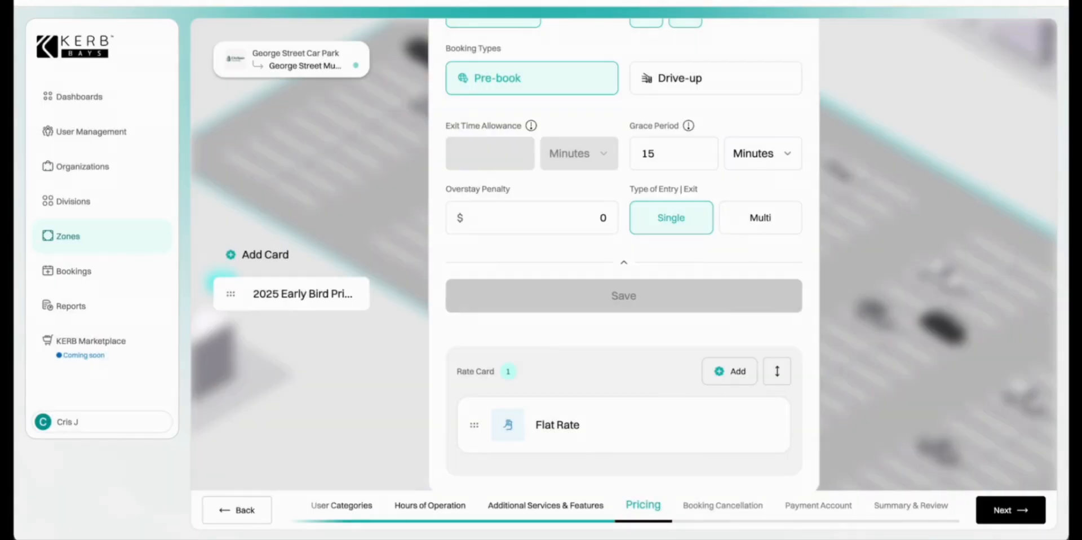
scroll(505, 397, up, 3)
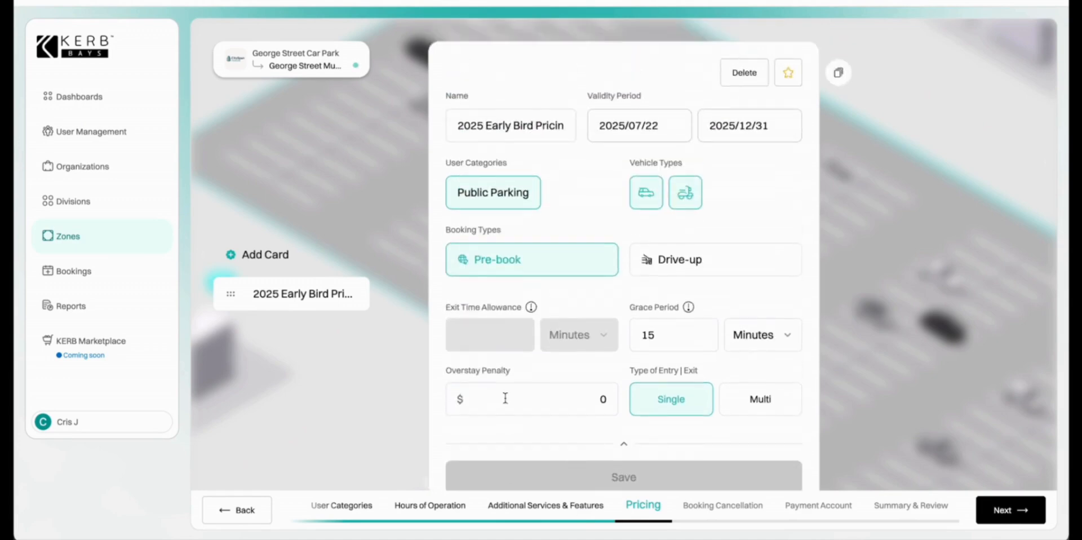
Add a card named '2025 Hourly Pricing' valid from 2025/07/22 to 2025/12/31.
click(244, 254)
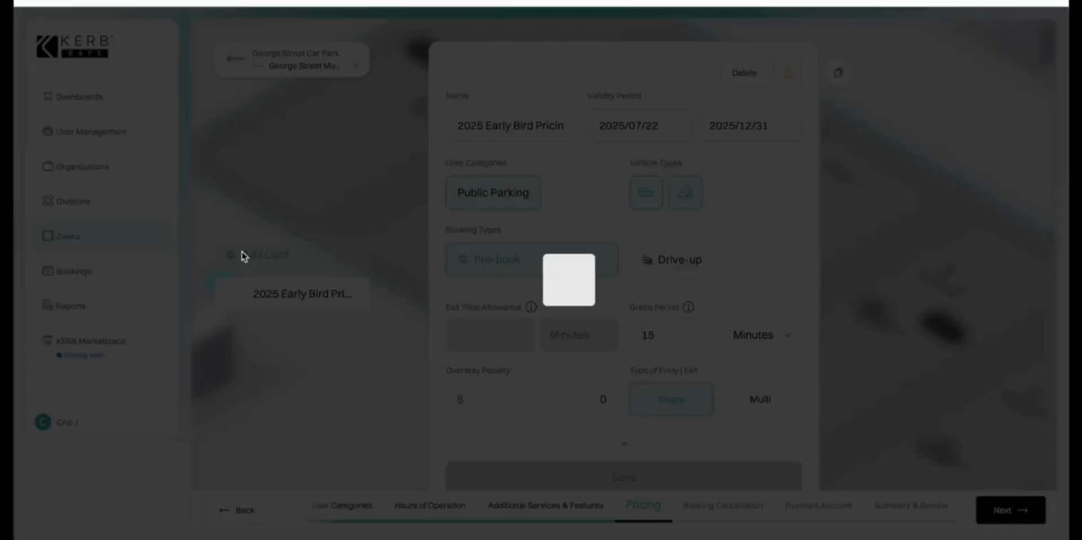
click(524, 124)
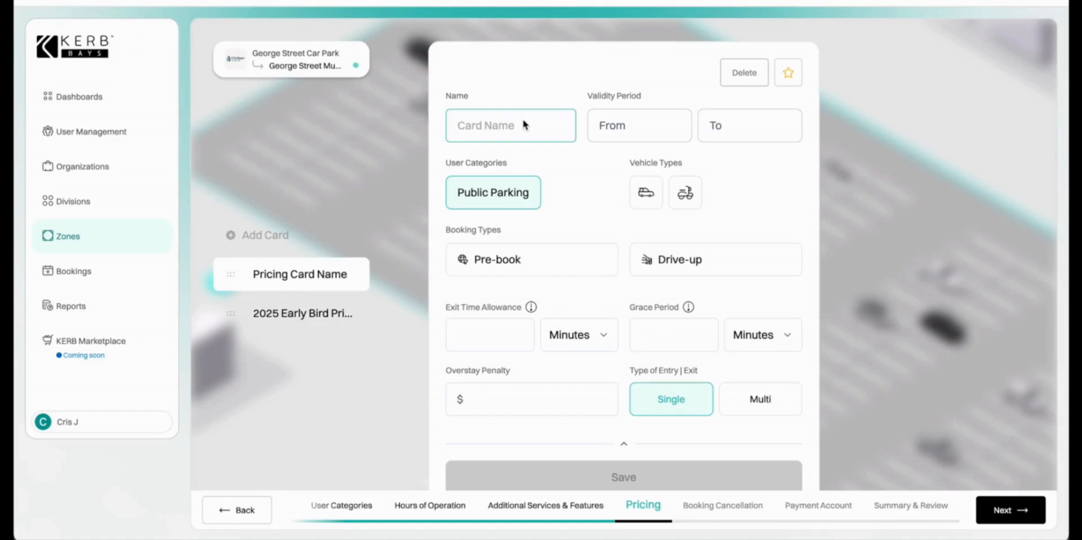
text(2025 Hourly Pricing)
click(605, 120)
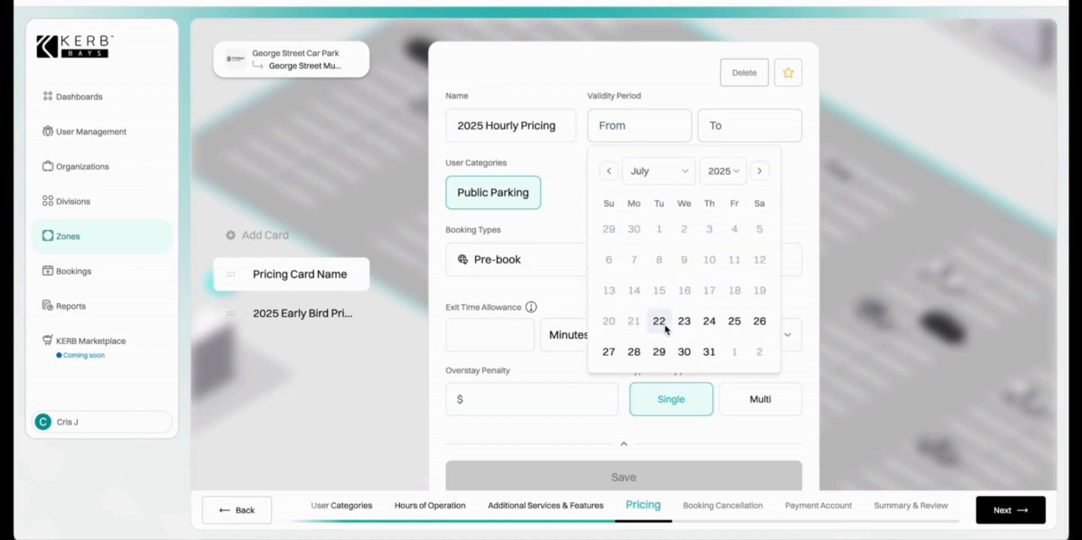
click(660, 322)
click(800, 175)
click(788, 403)
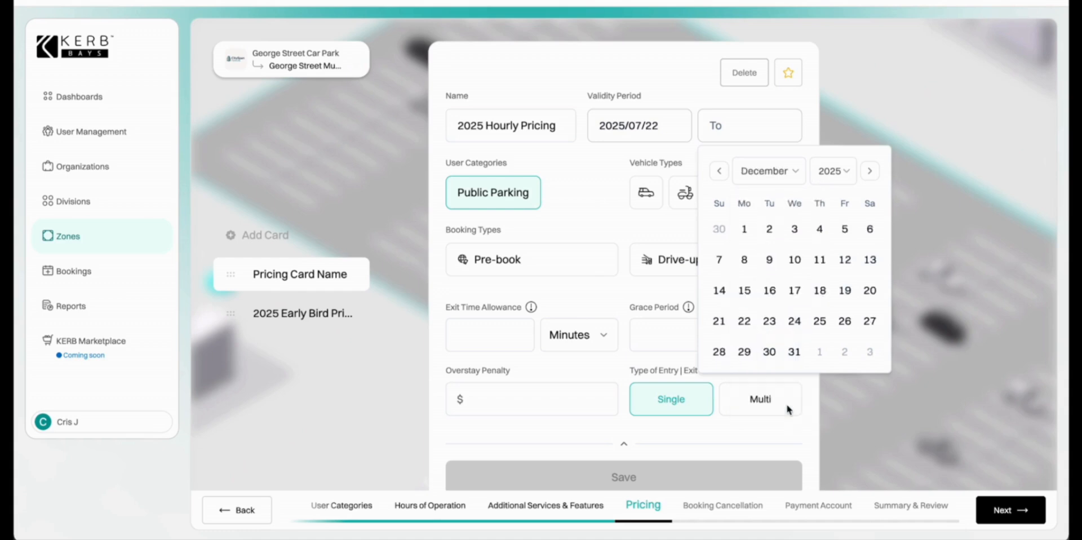
click(795, 352)
click(623, 193)
Cover cars and scooters for Drive-up, with 15-minute exit allowance, 15-minute grace, $0 penalty, and save.
click(646, 193)
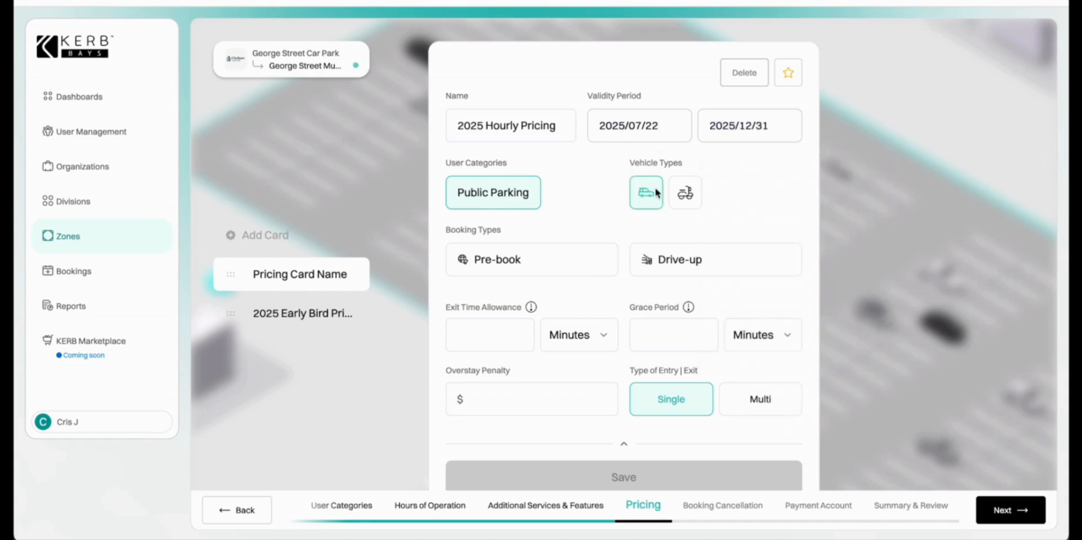
click(685, 193)
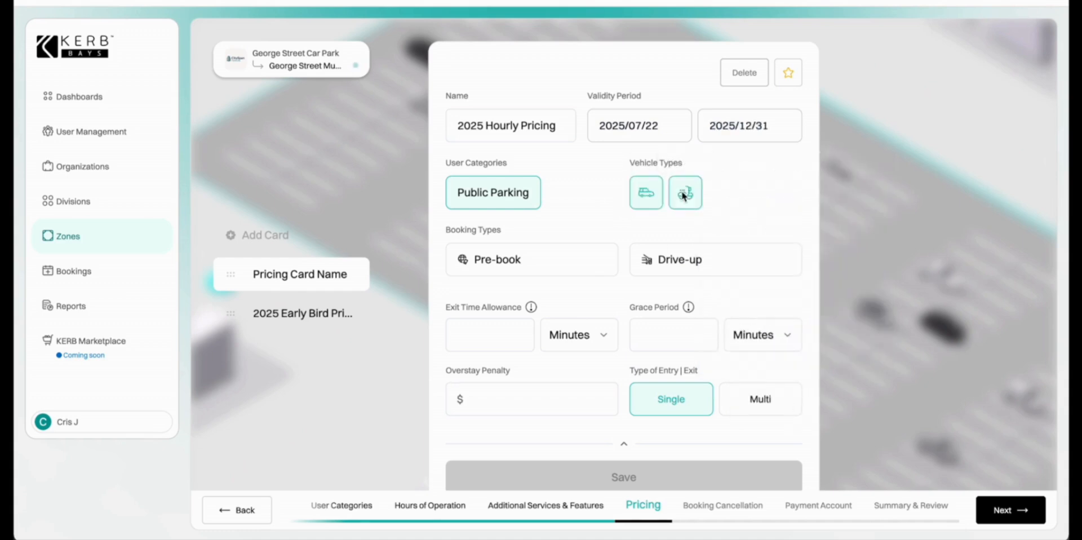
click(667, 263)
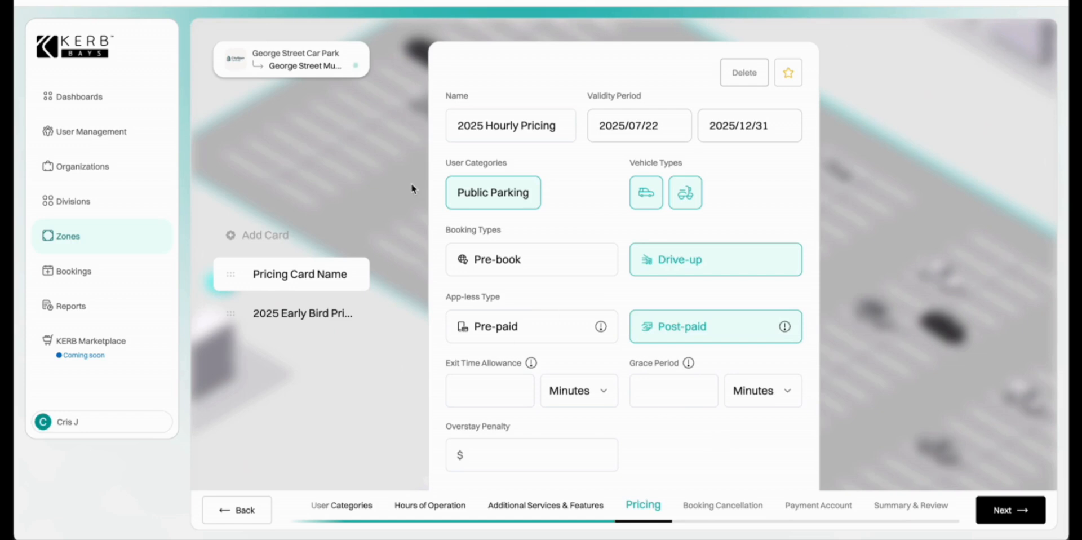
scroll(638, 288, down, 2)
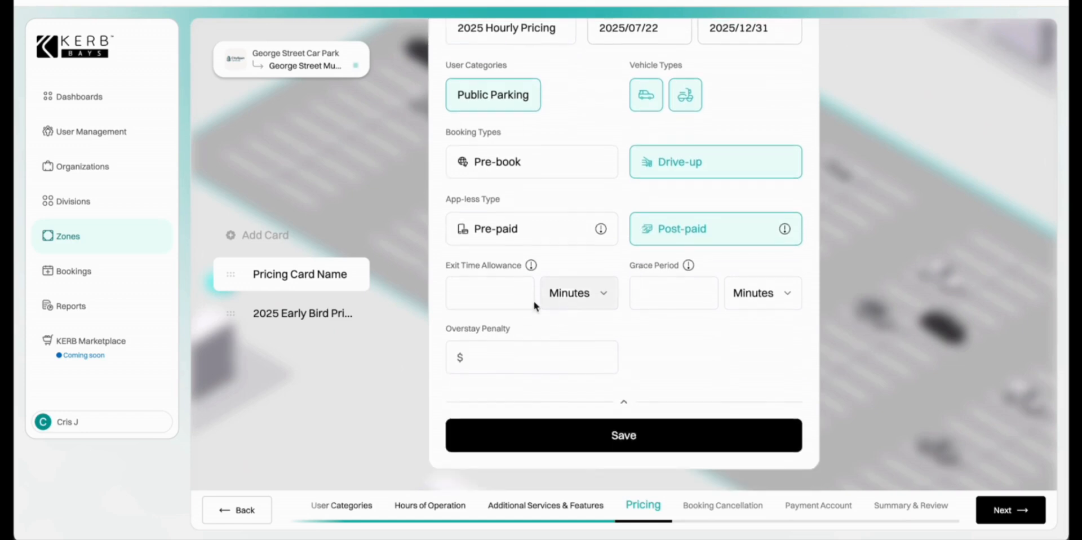
click(495, 293)
text(15)
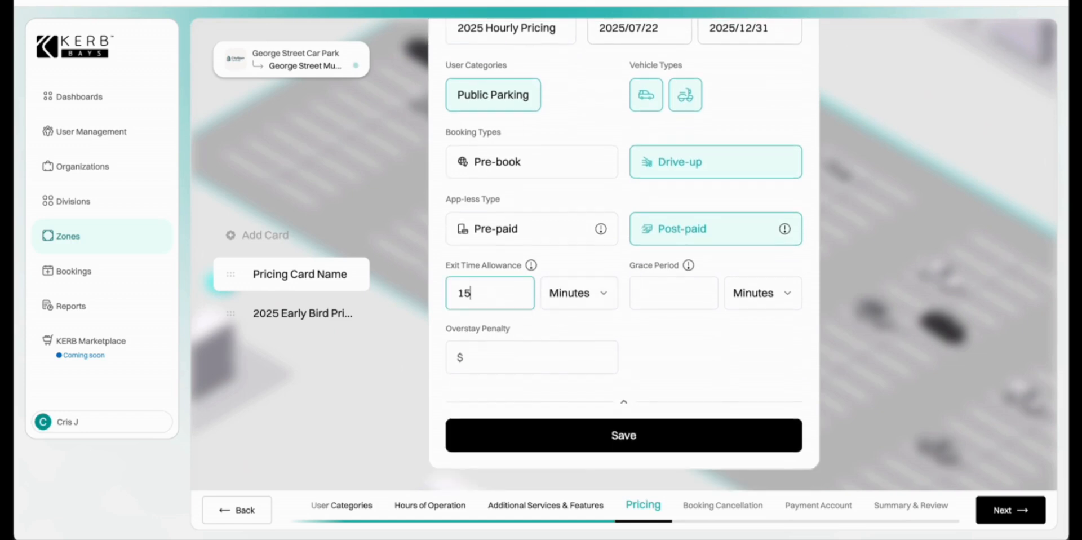
click(656, 298)
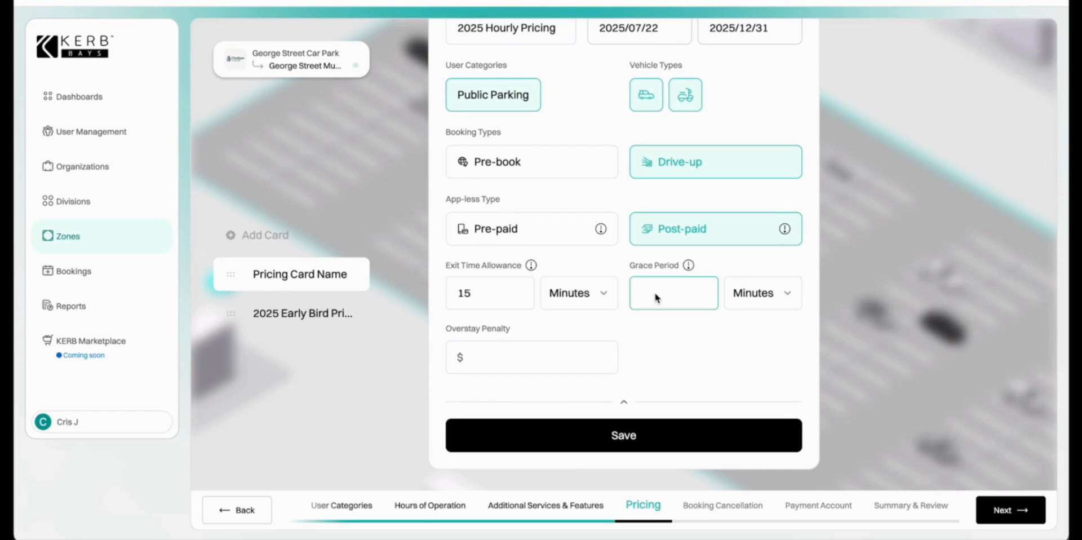
text(15)
click(591, 354)
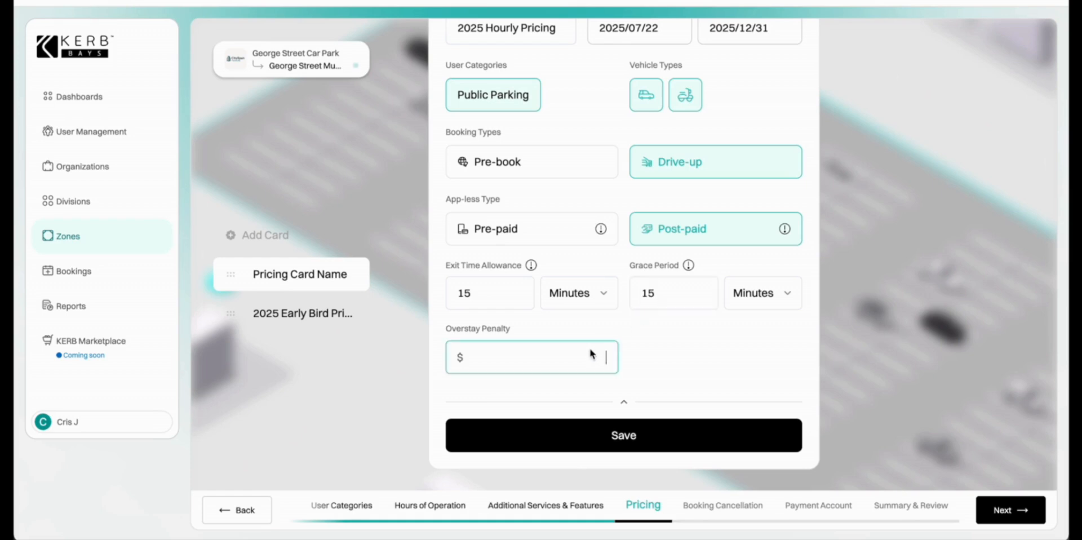
text(0)
click(627, 435)
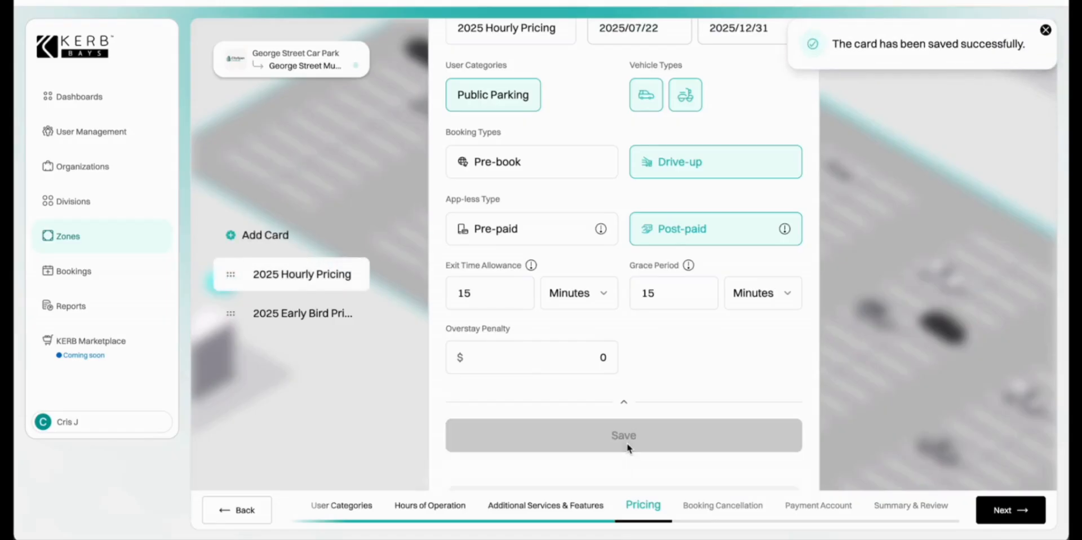
scroll(628, 449, down, 3)
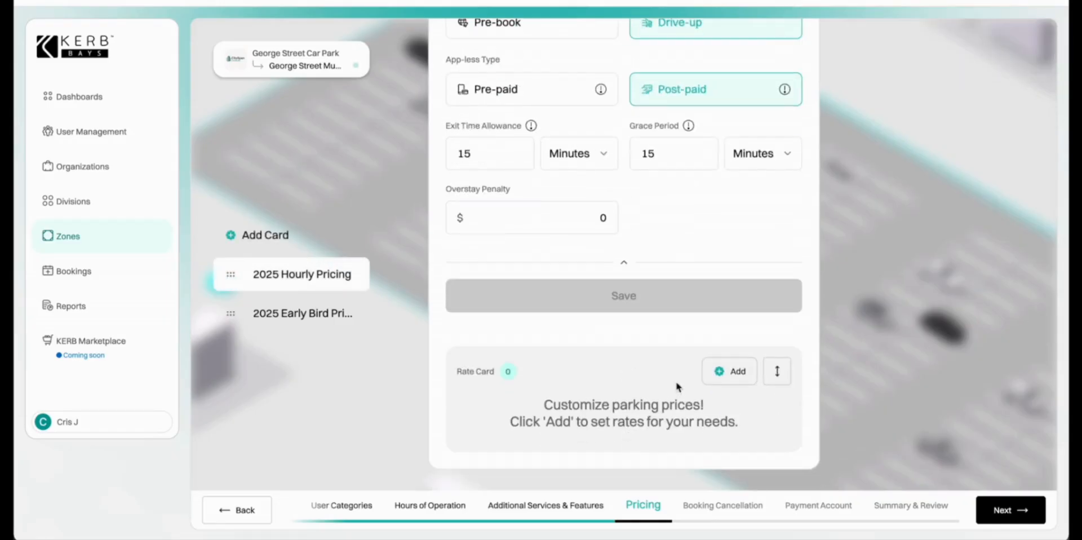
Add a Duration rate to the Hourly card with tiers 0–1 hour $0 and 1–2 hours $5.
click(729, 370)
click(603, 175)
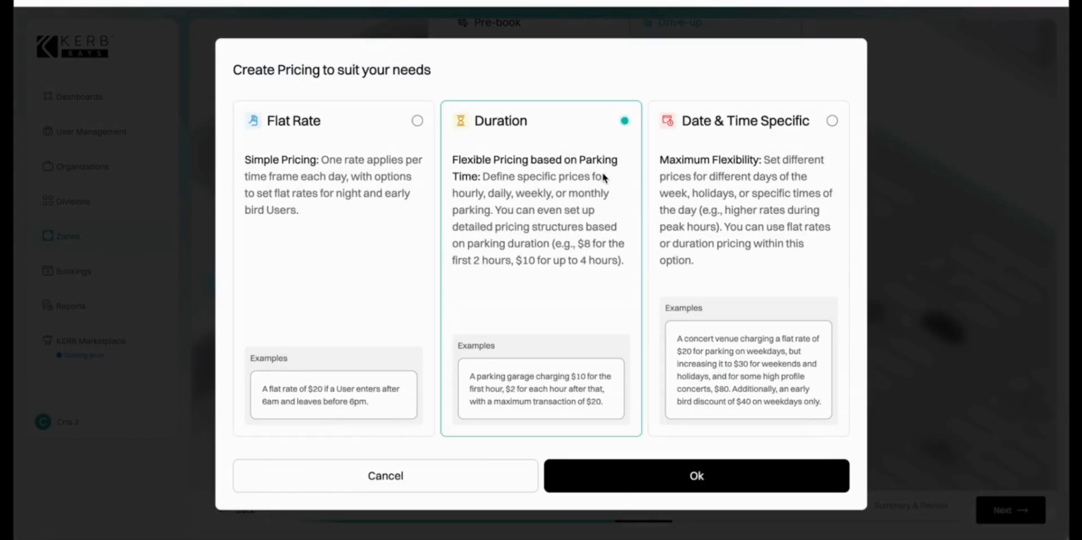
click(700, 476)
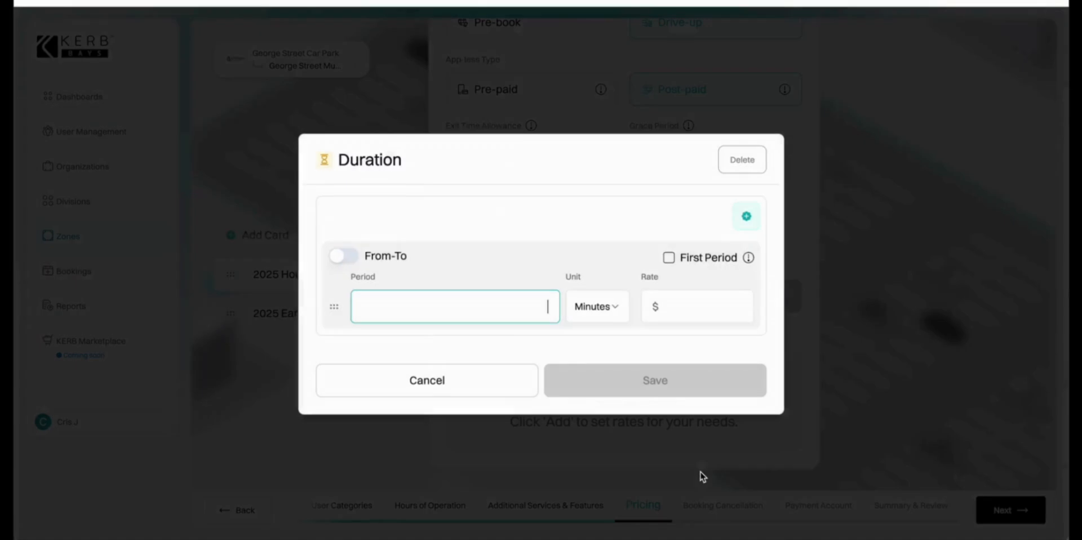
click(345, 256)
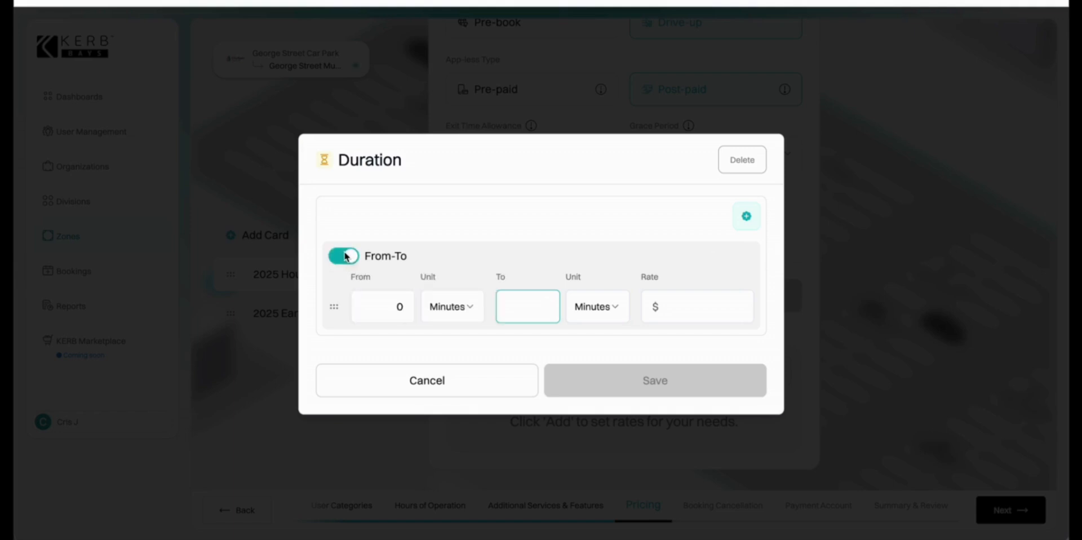
text(1)
click(580, 309)
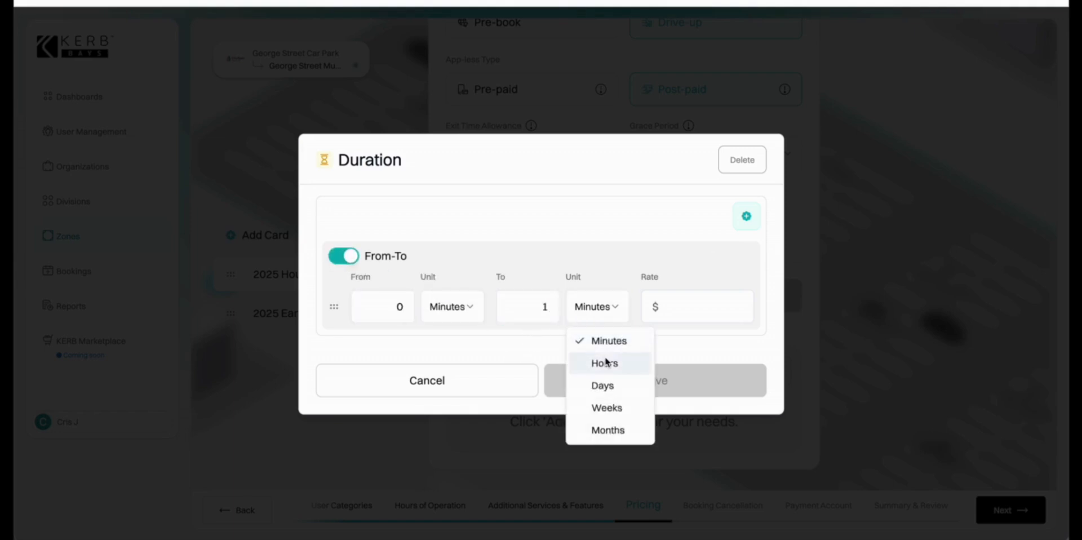
click(610, 366)
click(711, 320)
text(0)
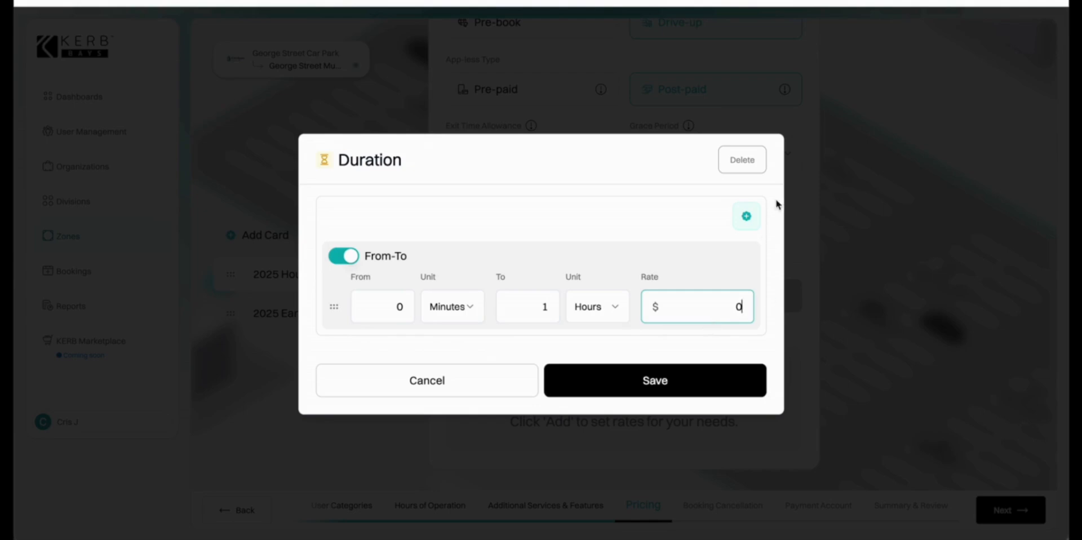
click(753, 217)
text(2)
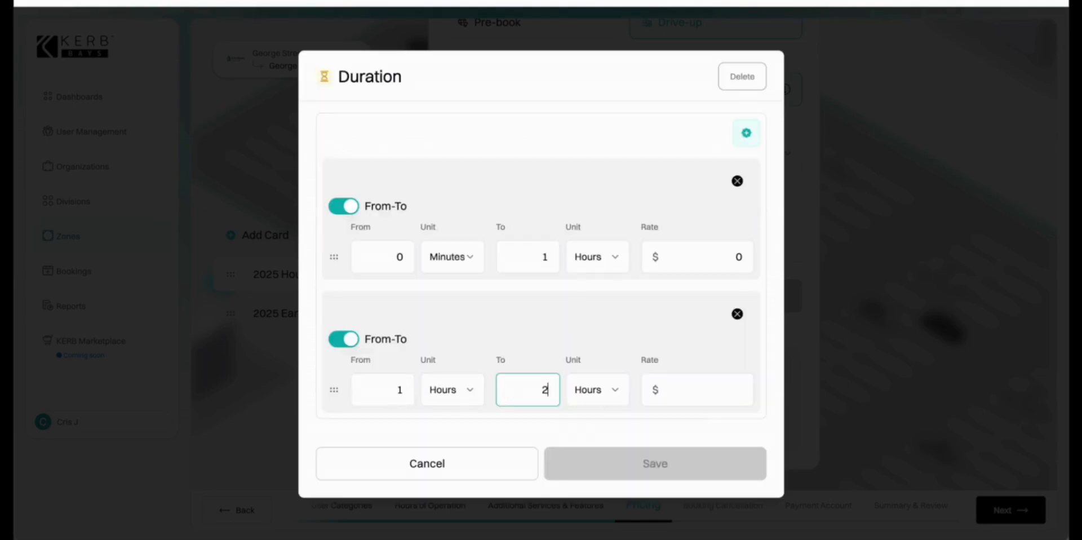
click(679, 393)
text(5)
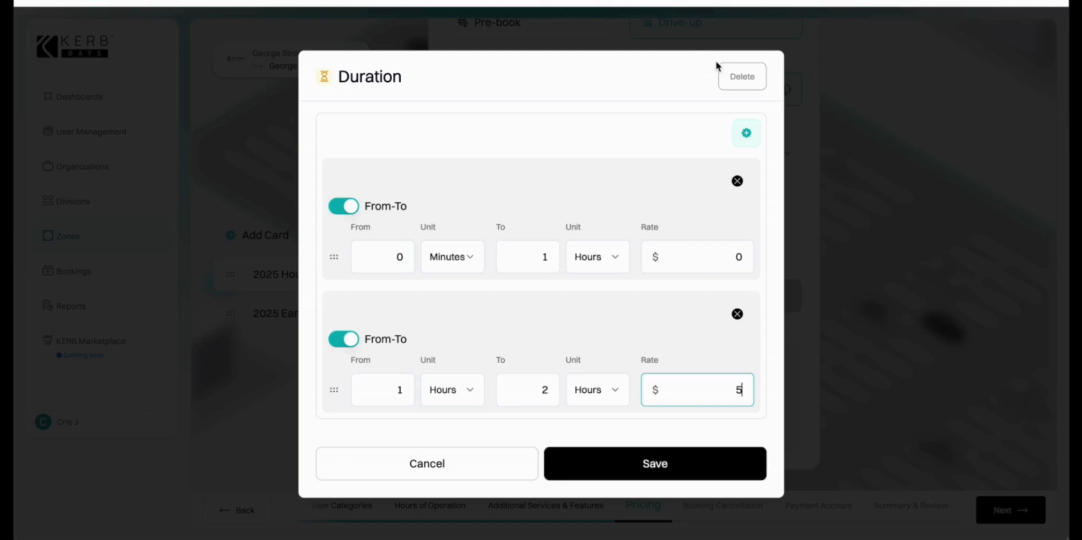
Add duration tiers 2–3 hours $15, 3–4 hours $30 and 4–5 hours $40.
click(746, 134)
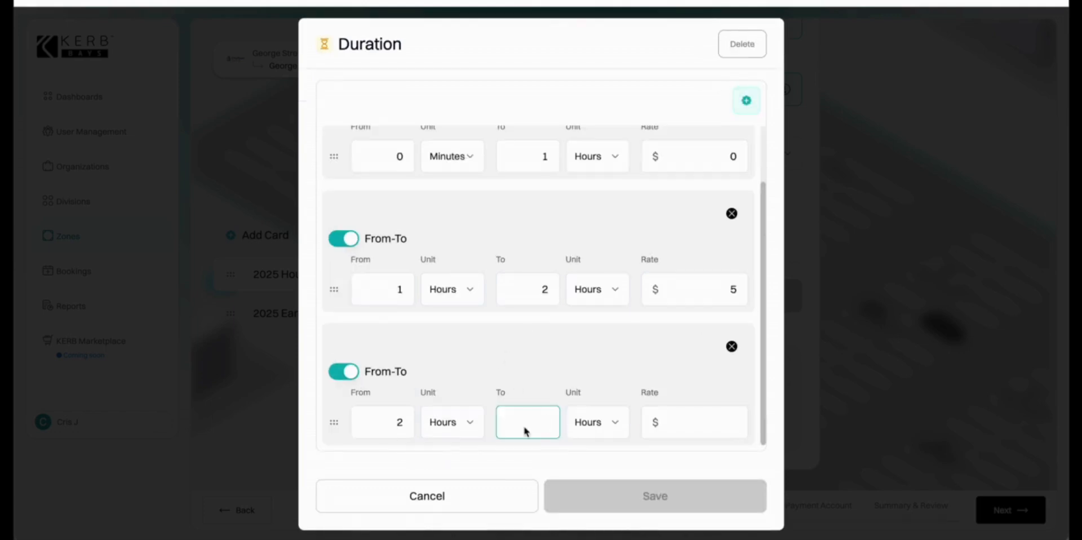
text(3)
click(676, 424)
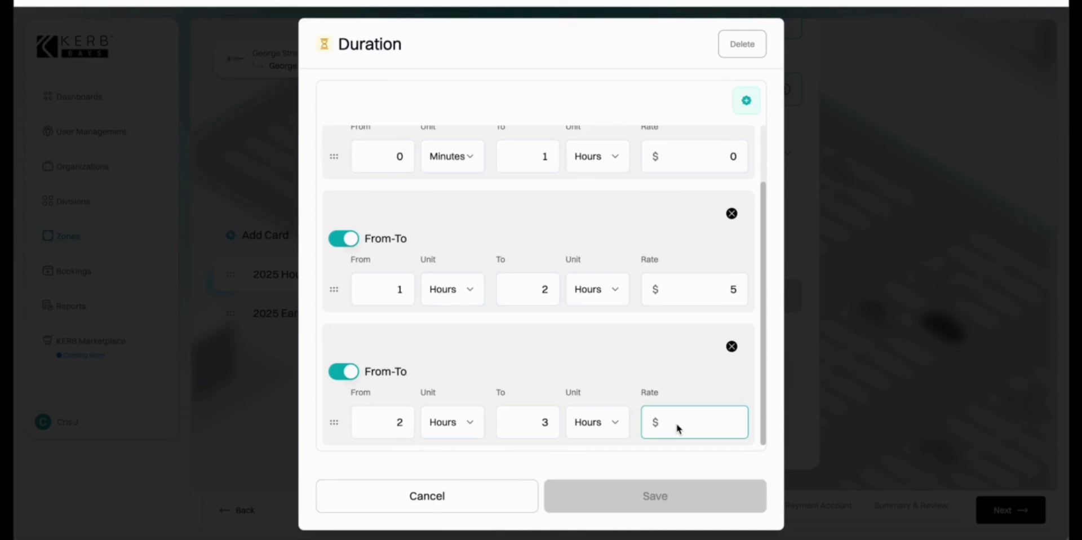
text(15)
click(746, 100)
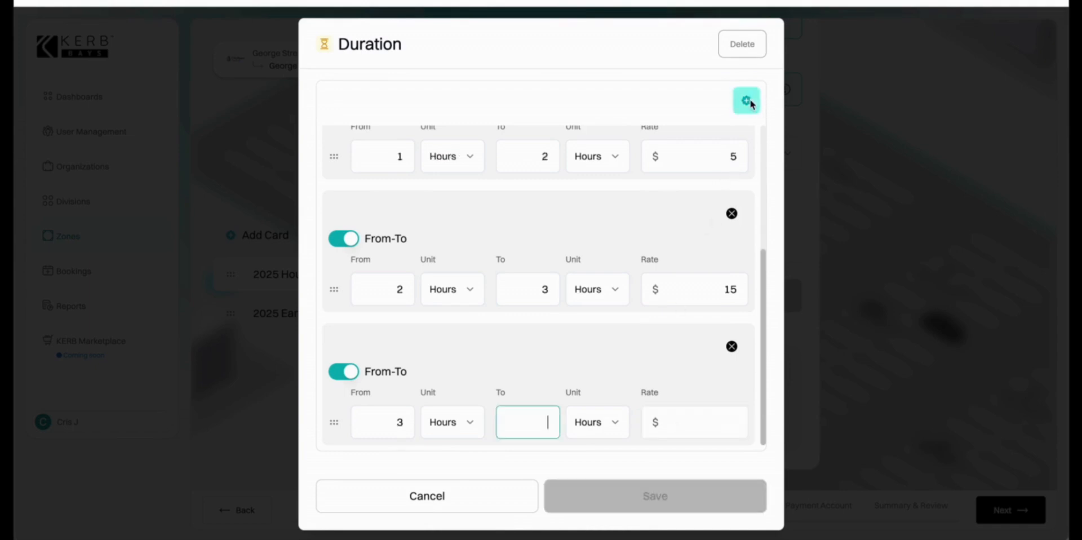
text(4)
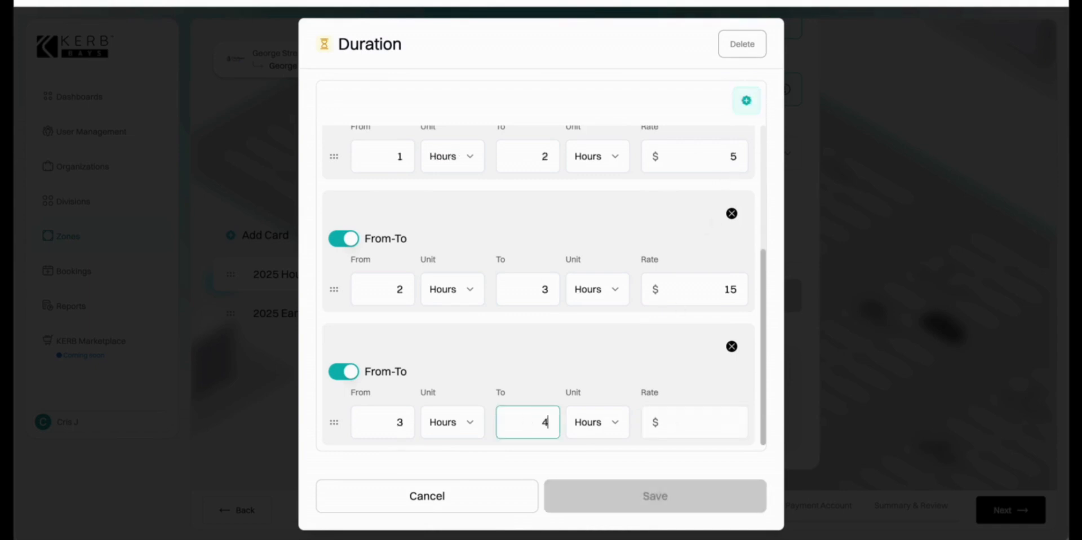
click(683, 427)
text(30)
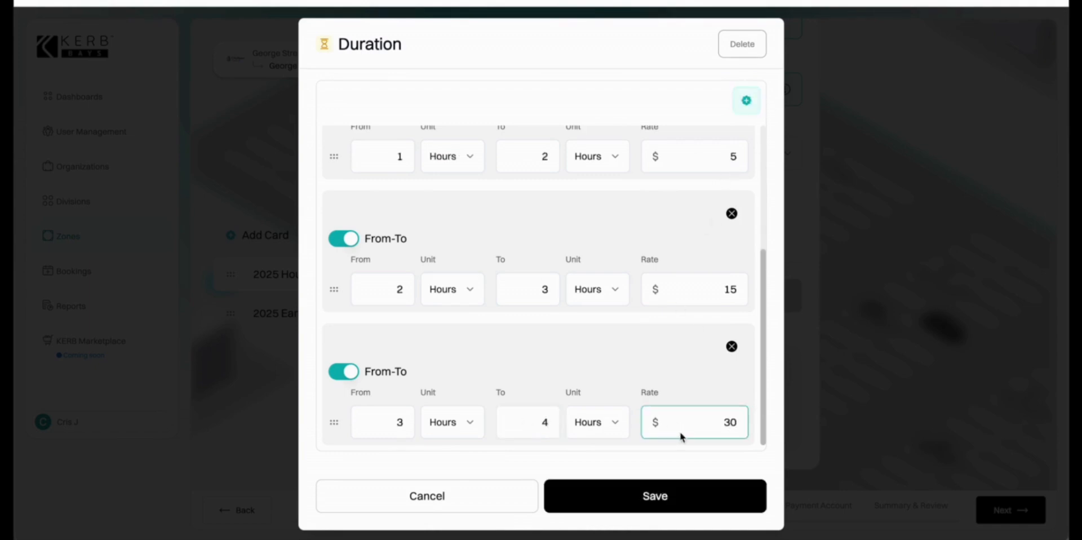
click(750, 101)
text(5)
click(687, 418)
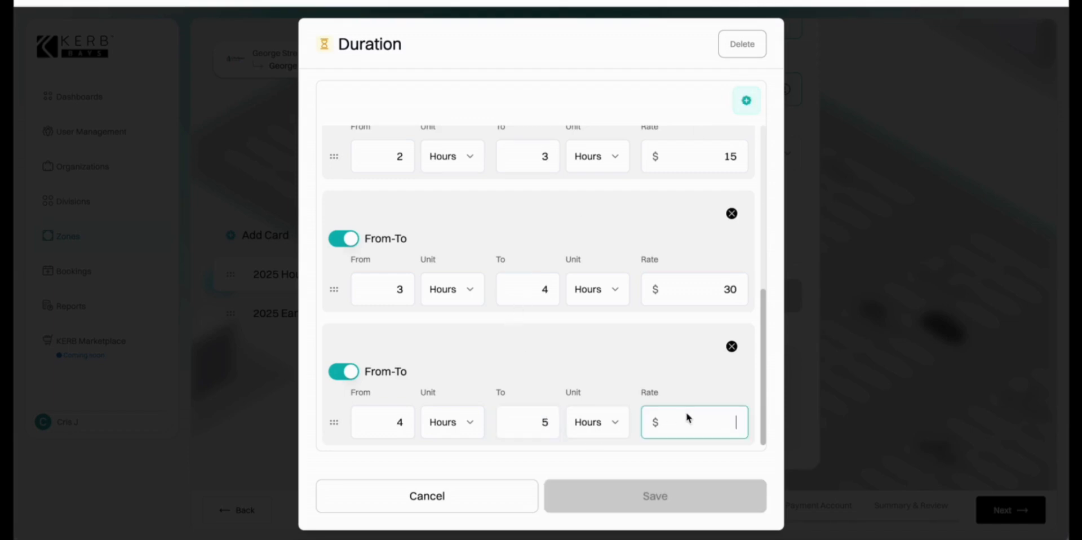
text(40)
Add a final 1-day tier at $50 and save the Duration rate.
click(747, 101)
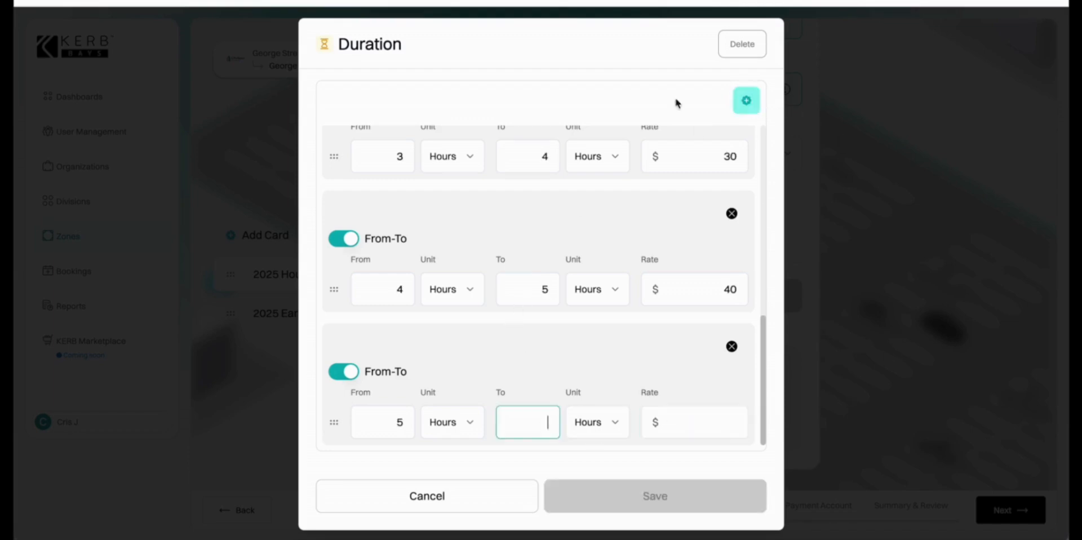
click(348, 373)
text(1)
click(589, 422)
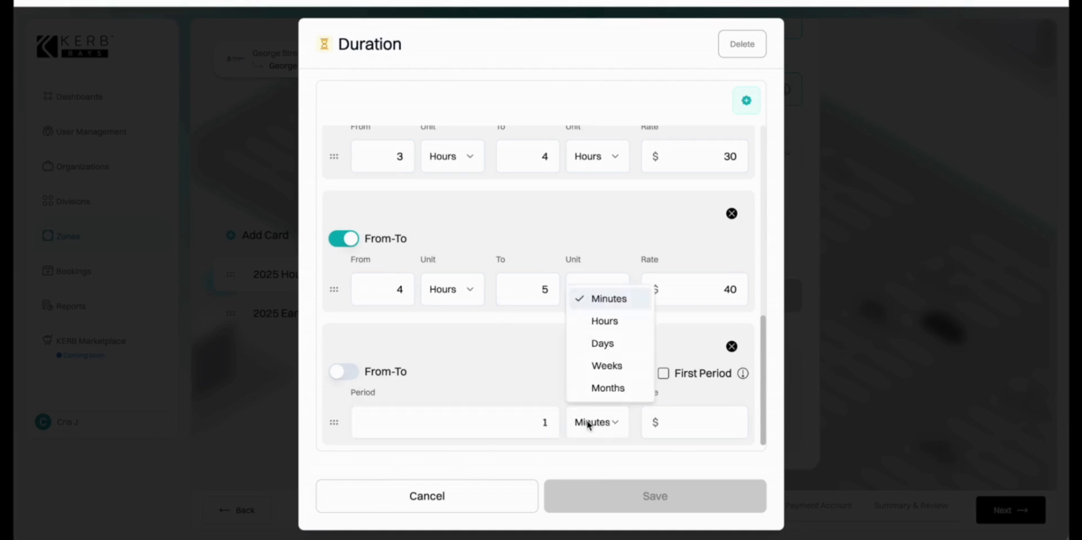
click(598, 342)
click(692, 422)
text(50)
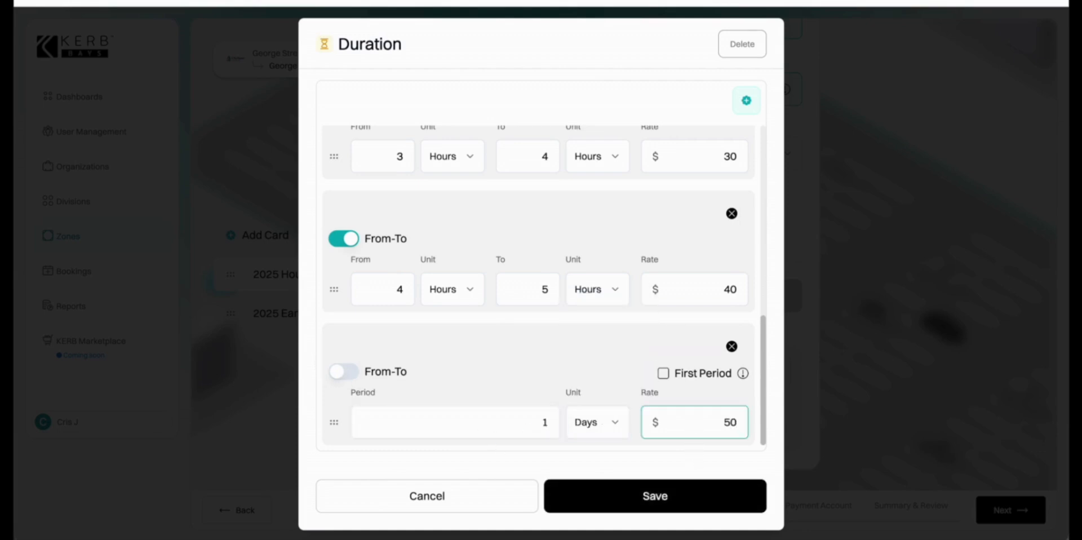
click(598, 491)
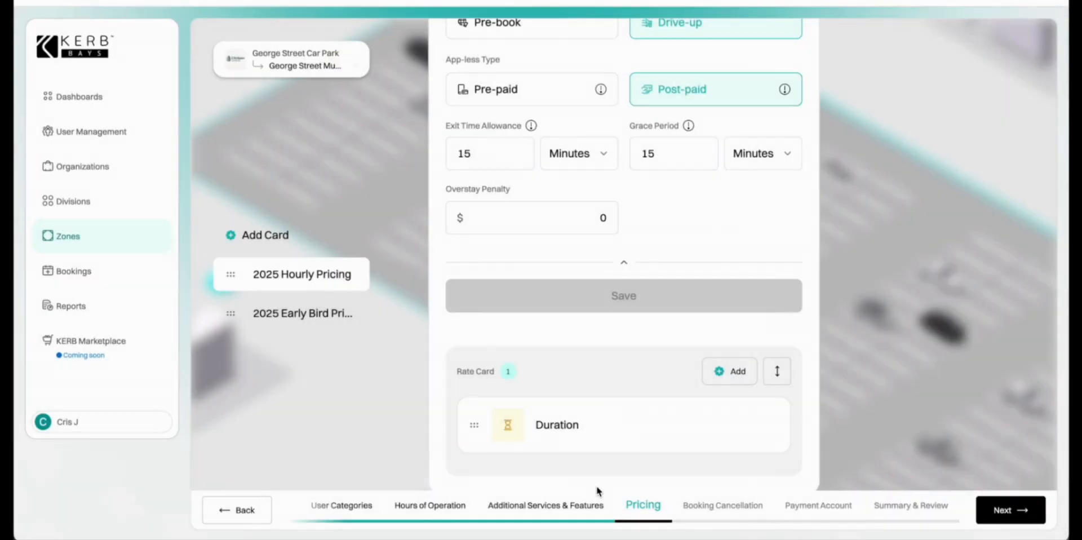
Add a card named '2025 Event Parking' valid only on 2025/10/13.
click(276, 235)
click(501, 83)
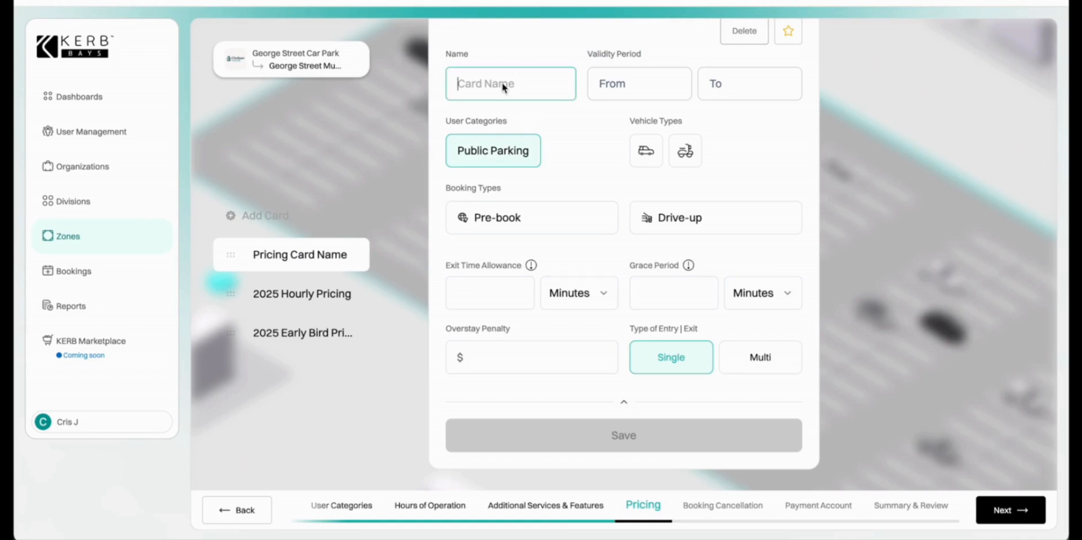
text(2025 Event Parking)
click(639, 84)
click(658, 129)
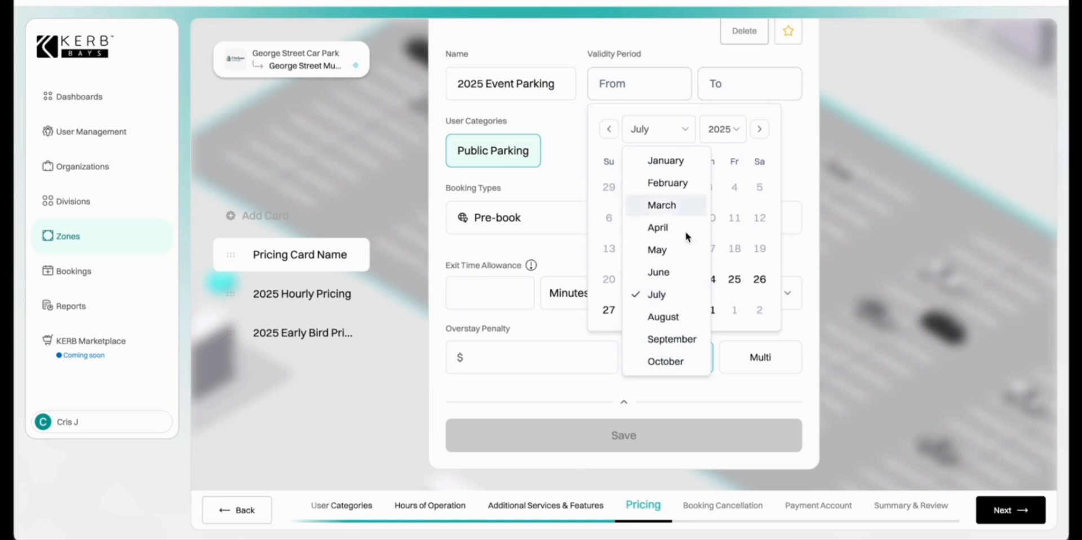
click(679, 364)
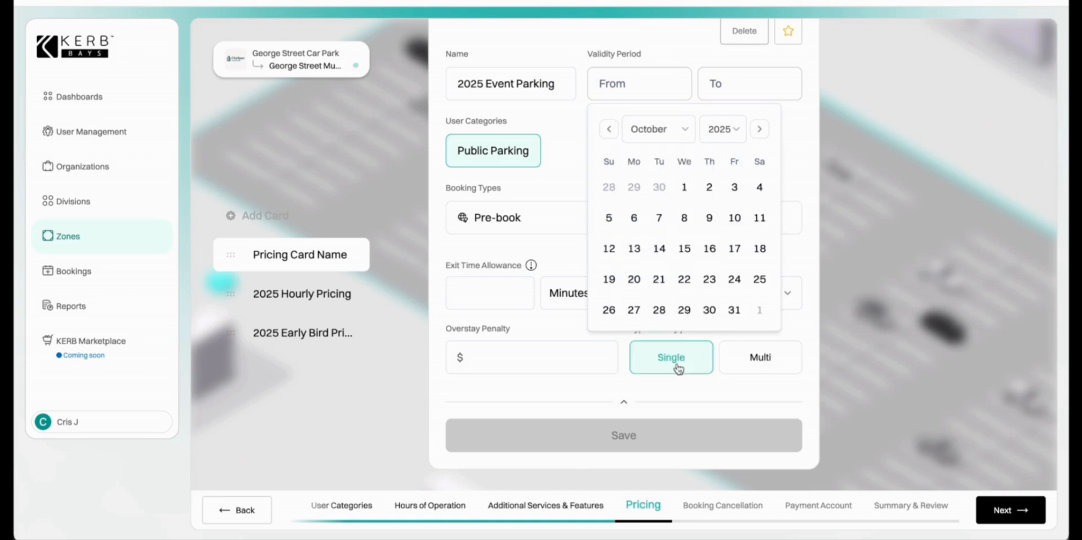
click(639, 250)
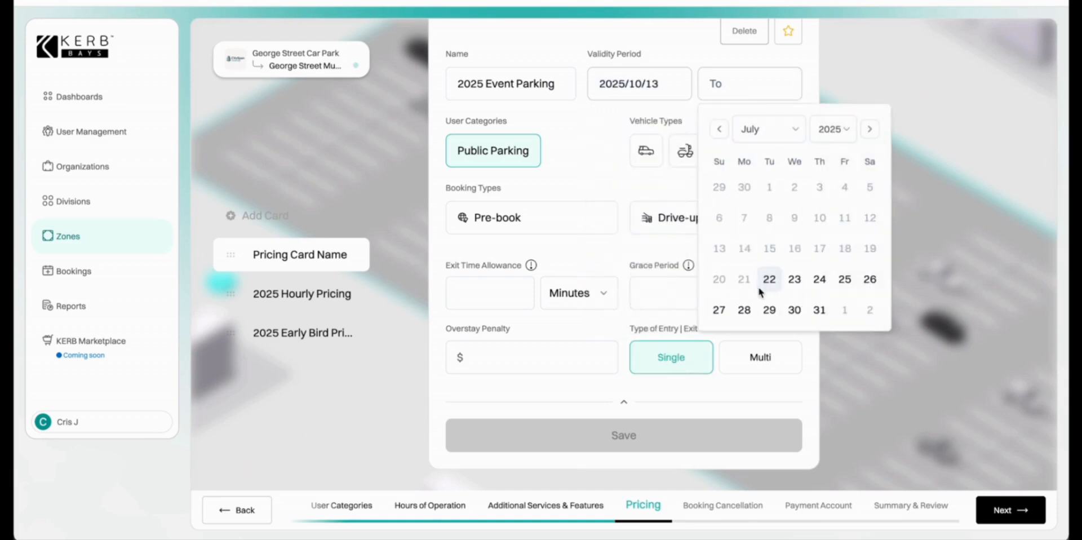
click(783, 132)
click(788, 360)
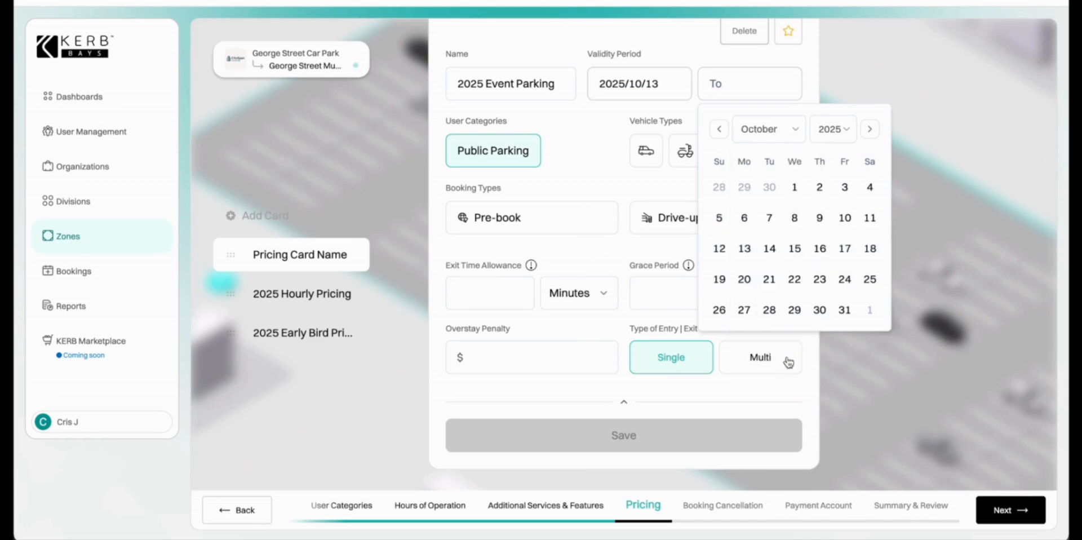
click(749, 253)
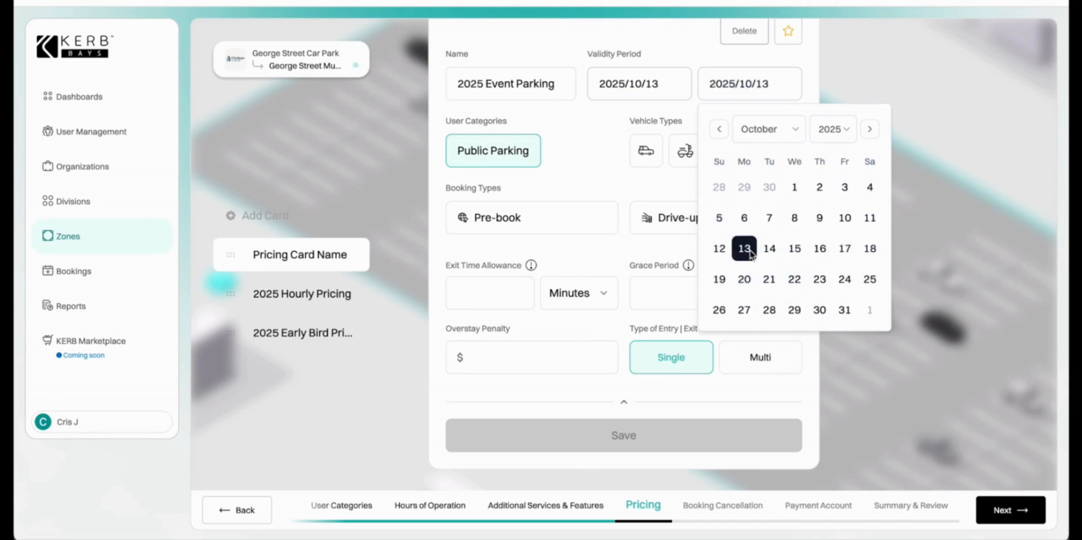
click(638, 188)
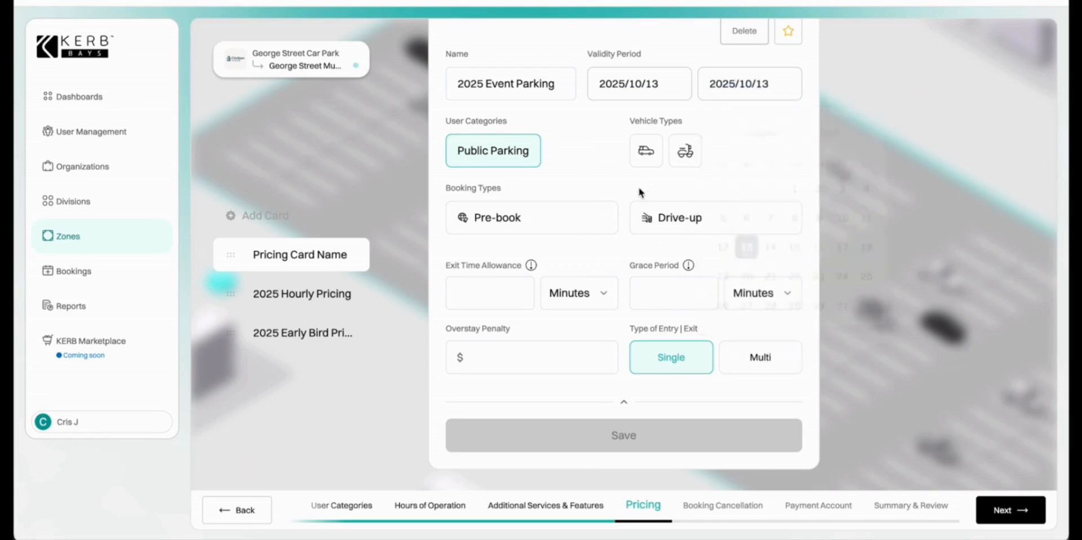
Cover cars and motorbikes for Pre-book with 15-minute grace and $0 overstay penalty, and save.
click(648, 149)
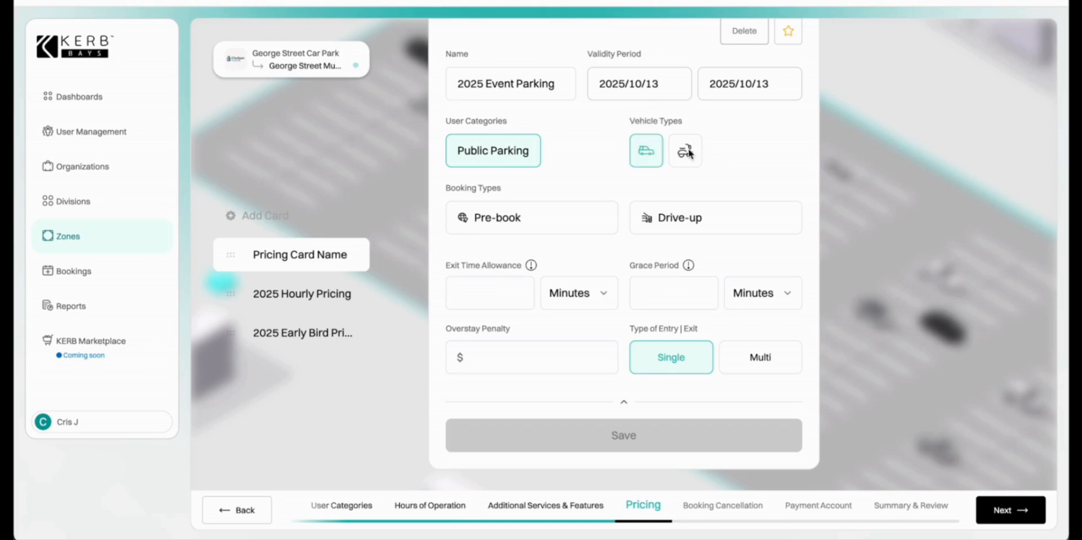
click(686, 152)
click(510, 215)
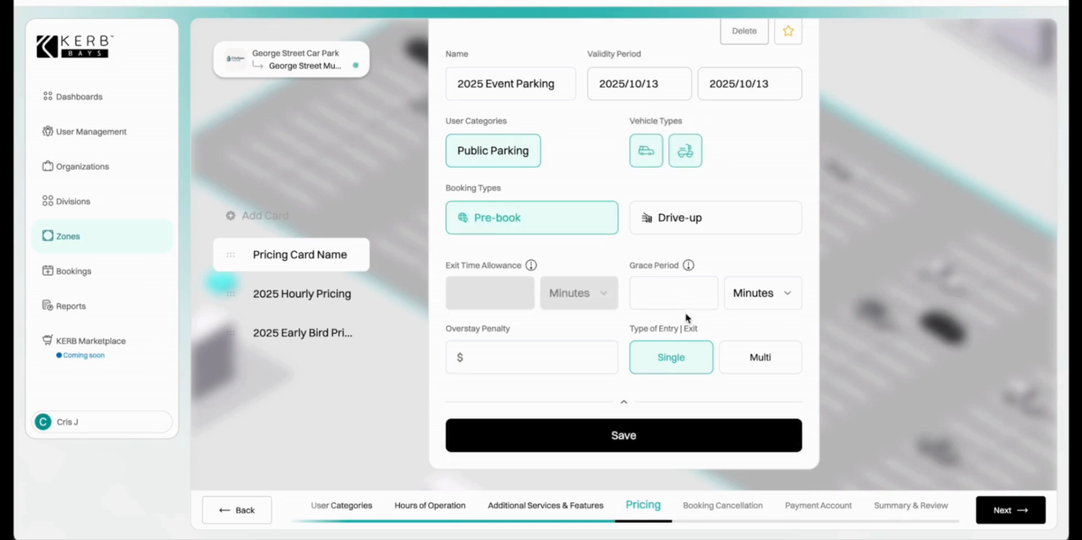
click(682, 295)
text(15)
click(596, 358)
text(0)
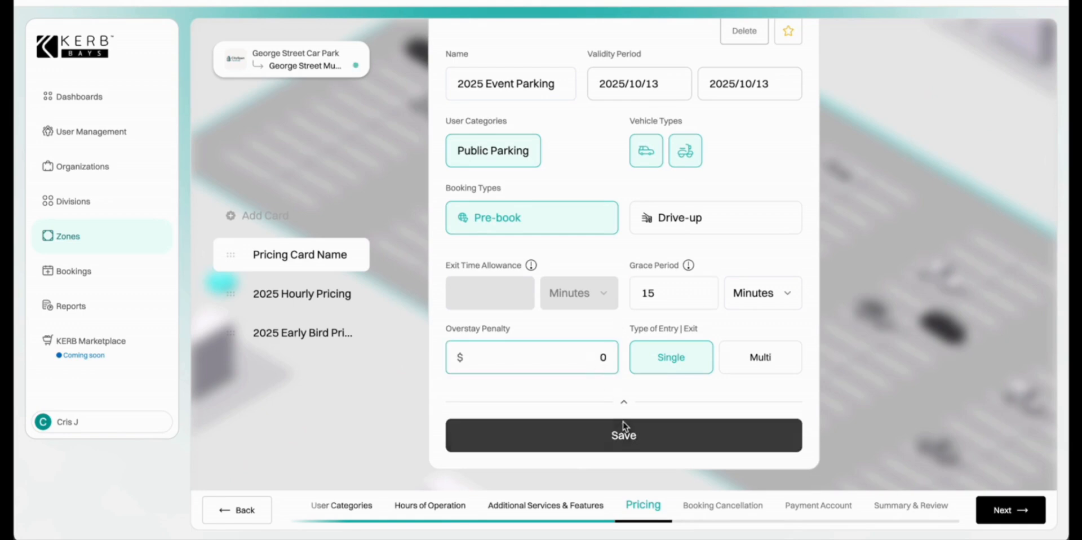
click(623, 437)
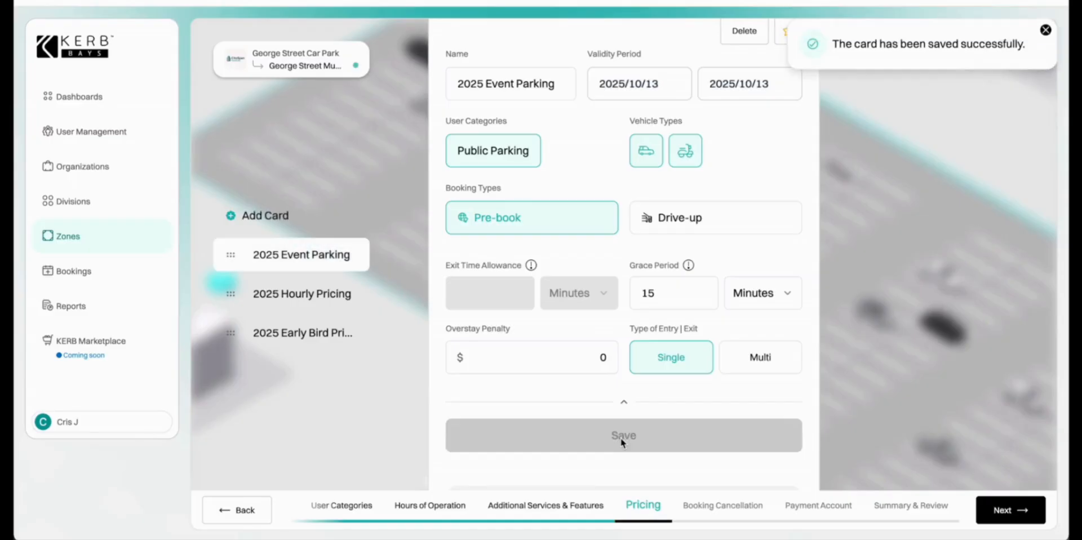
scroll(620, 439, down, 3)
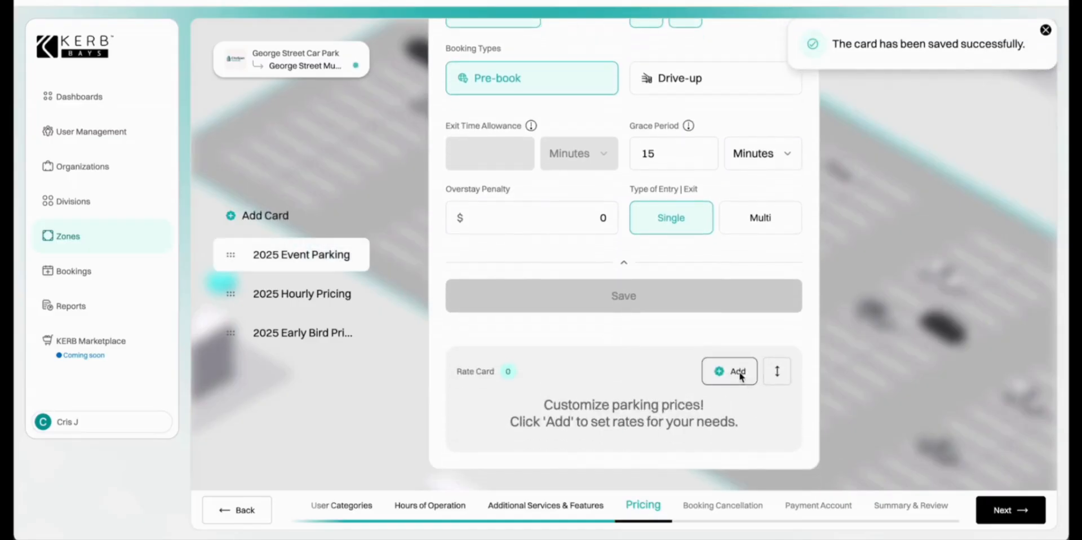
Add a Date & Time Specific rate of type Specific Dates, Flat Rate, named 'Taylor Swift Concert'.
click(740, 371)
click(765, 111)
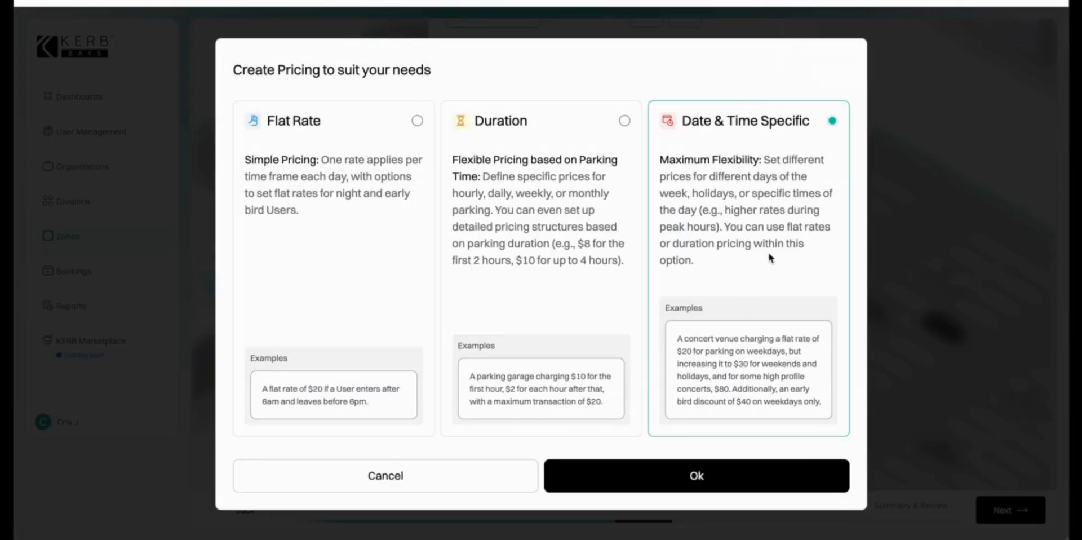
click(738, 470)
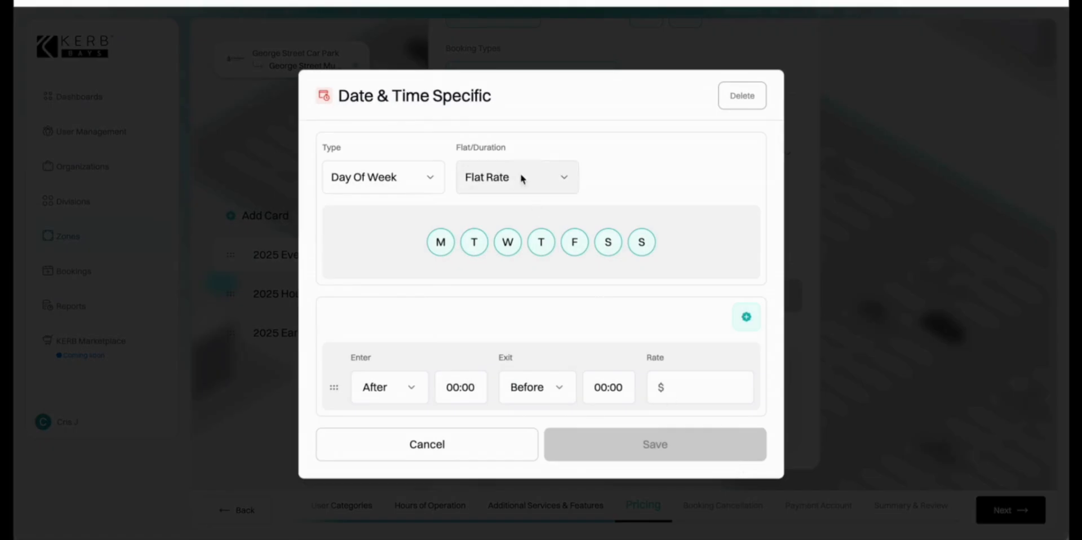
click(433, 179)
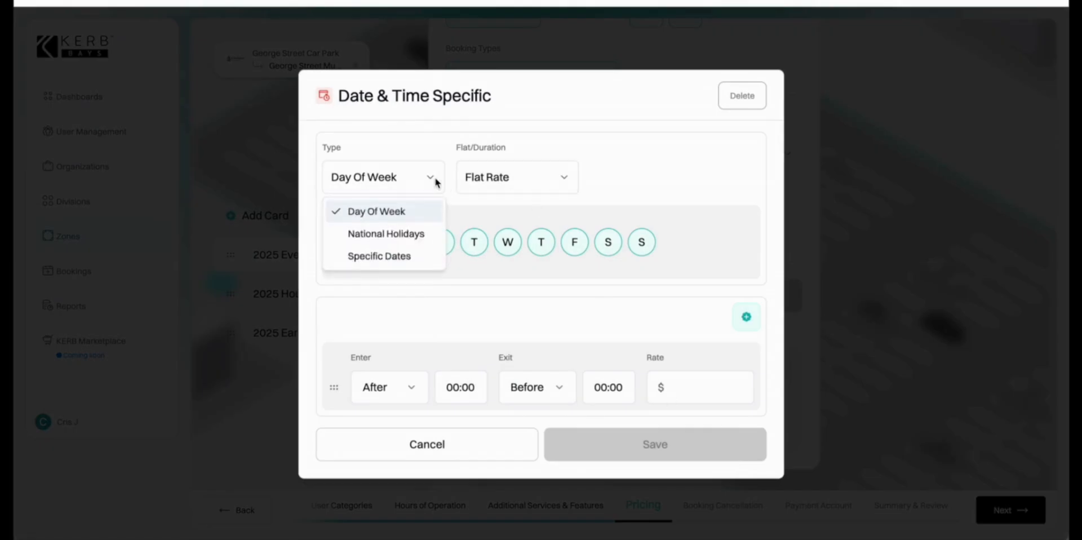
click(404, 257)
click(519, 160)
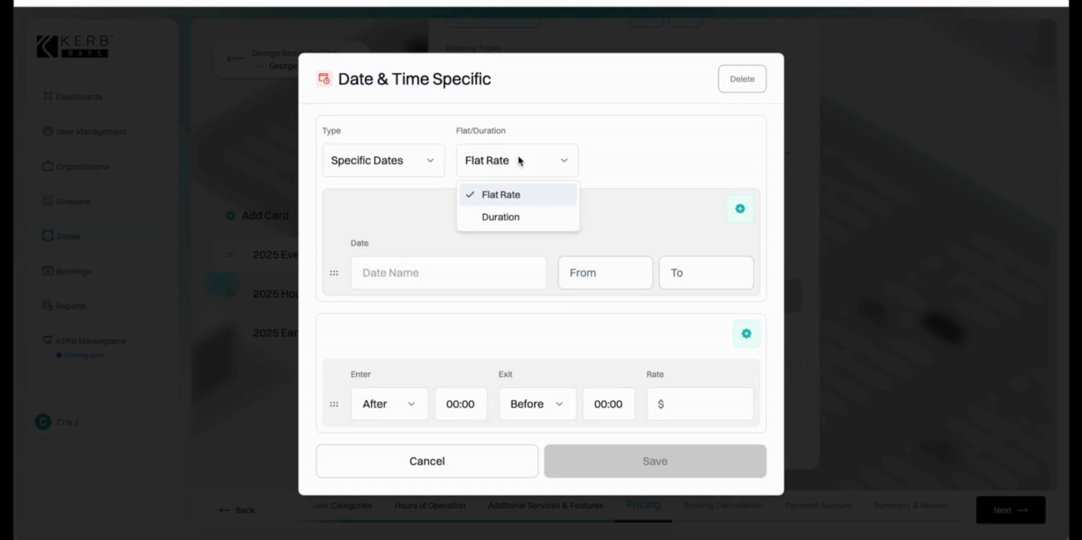
click(519, 160)
click(412, 276)
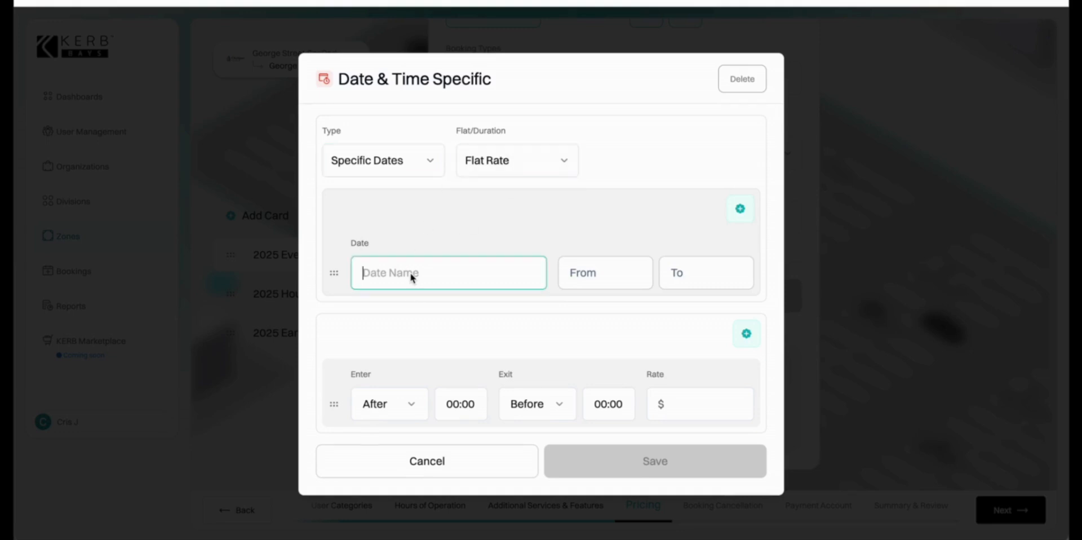
text(Tayk)
text(or Sw)
text(ift Conc)
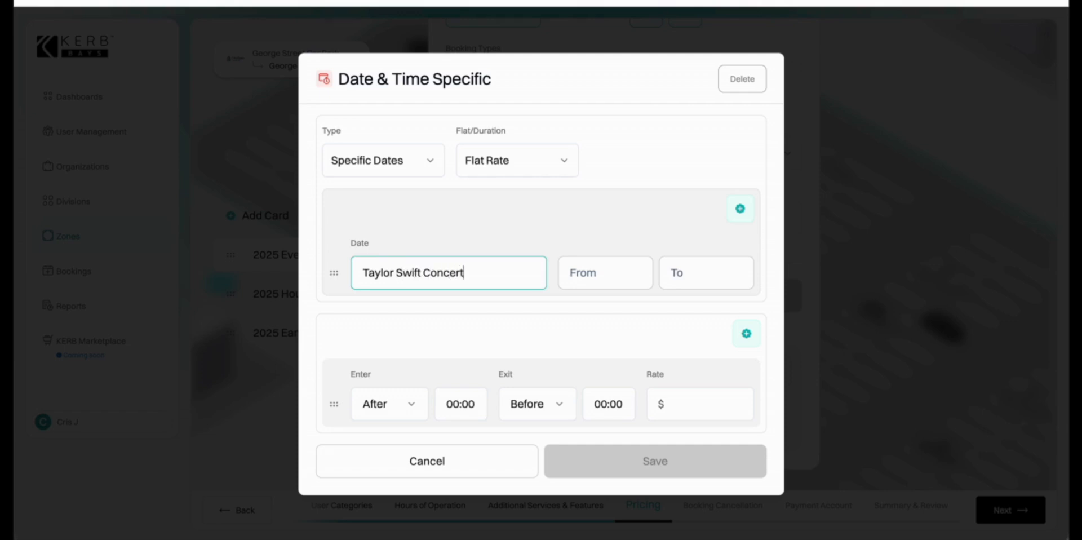
text(ert)
Set the concert rate to 13 October 2025, entry after 15:00, exit before 19:00, $50, and save.
click(596, 273)
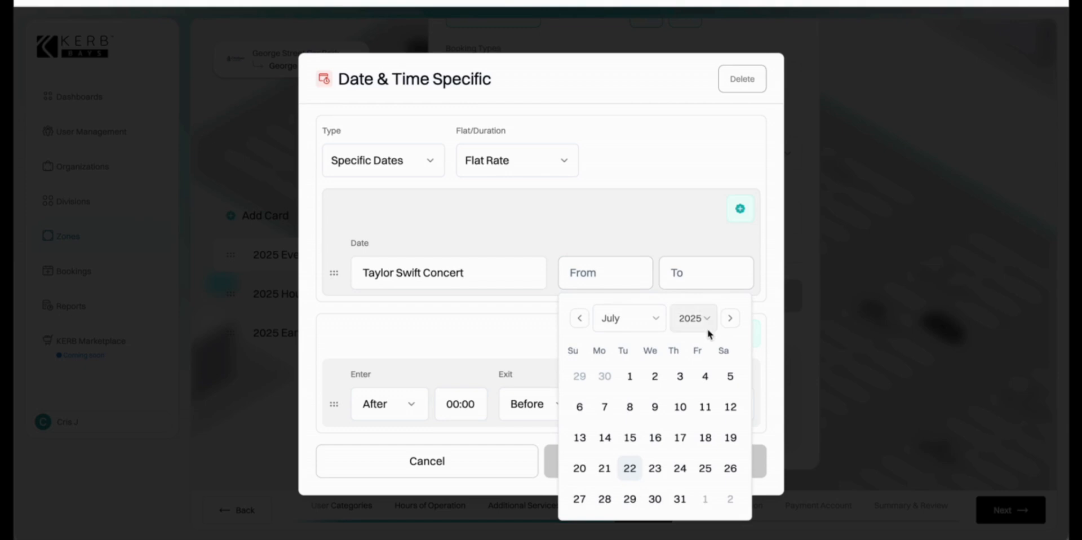
click(658, 319)
click(685, 290)
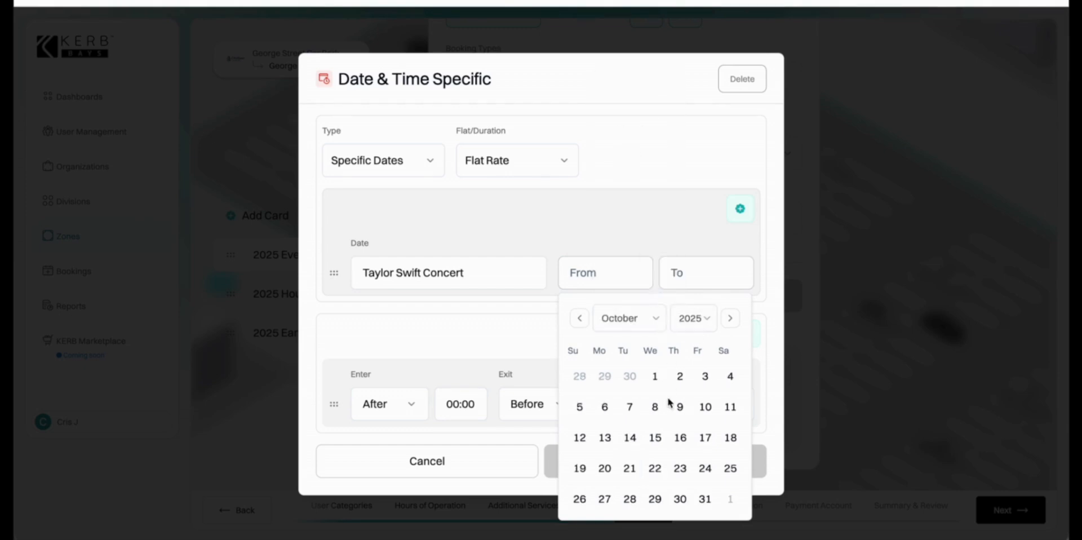
click(607, 440)
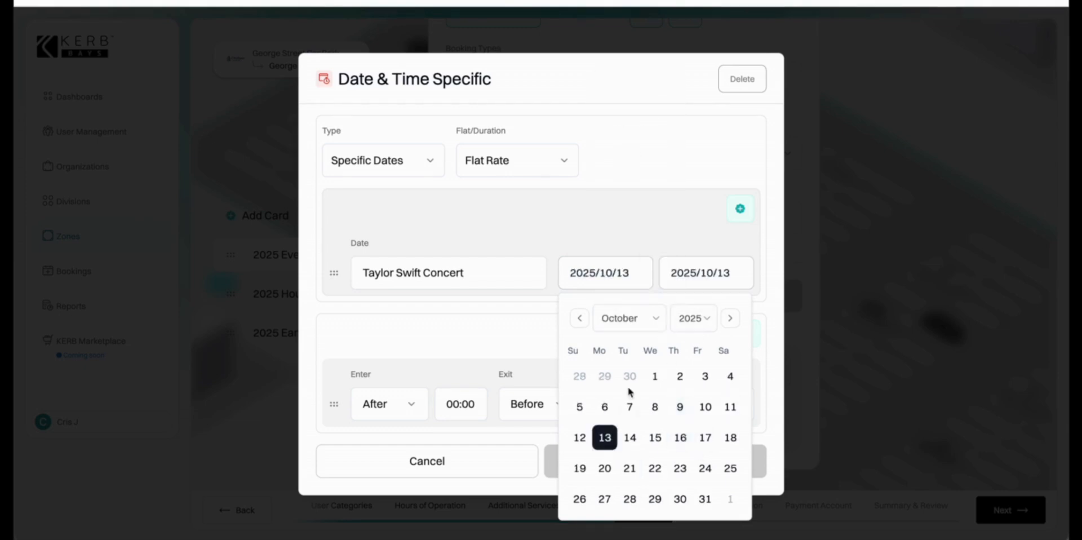
click(551, 323)
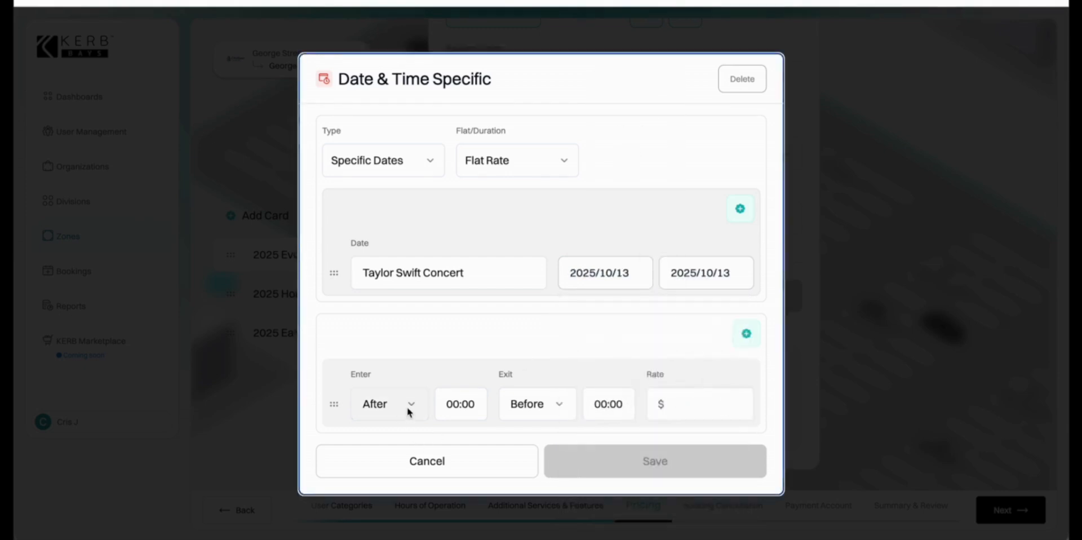
click(458, 405)
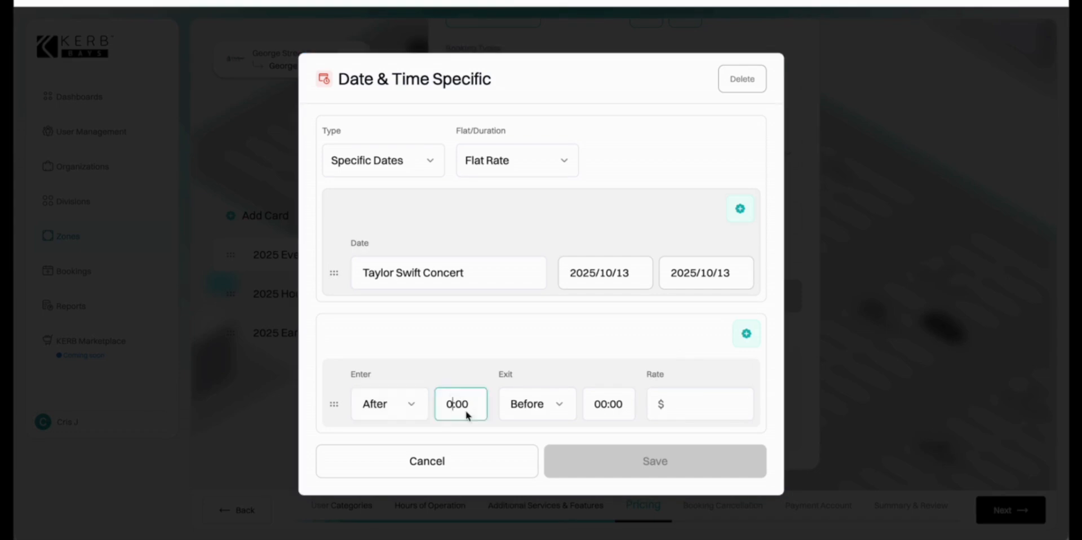
key(BackSpace)
text(15)
click(609, 408)
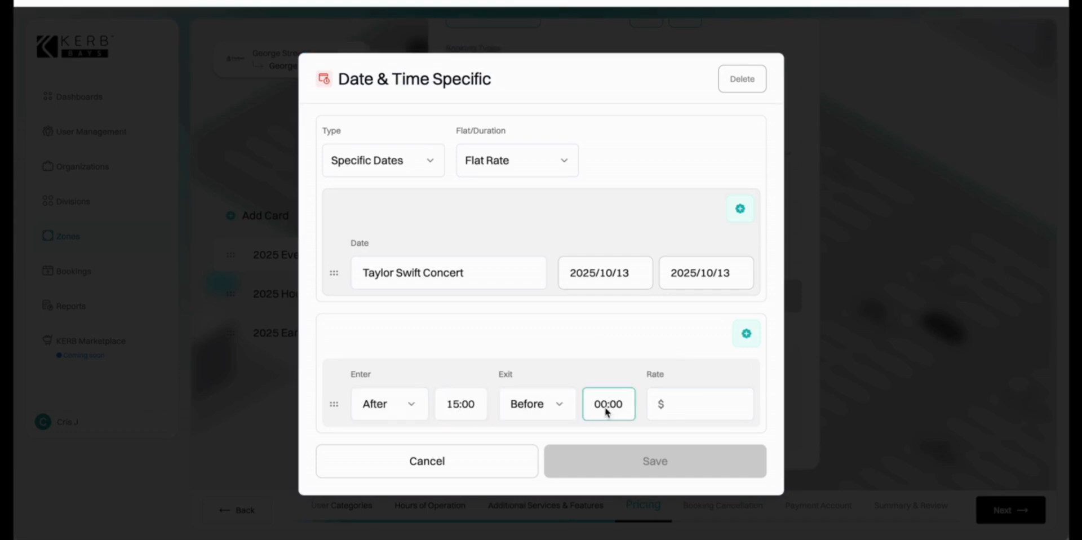
key(BackSpace)
key(BackSpace)
text(19)
click(695, 412)
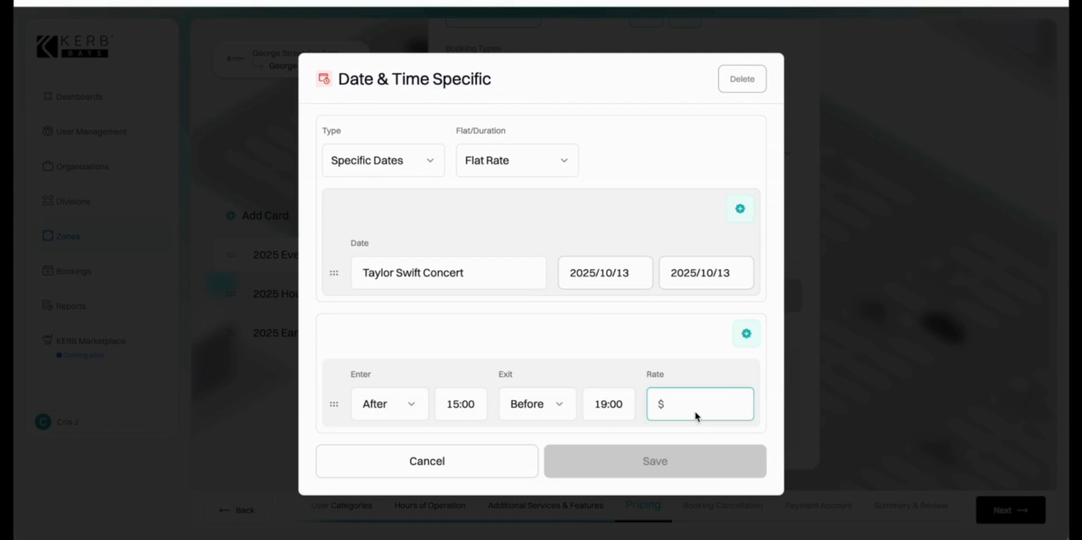
text(50)
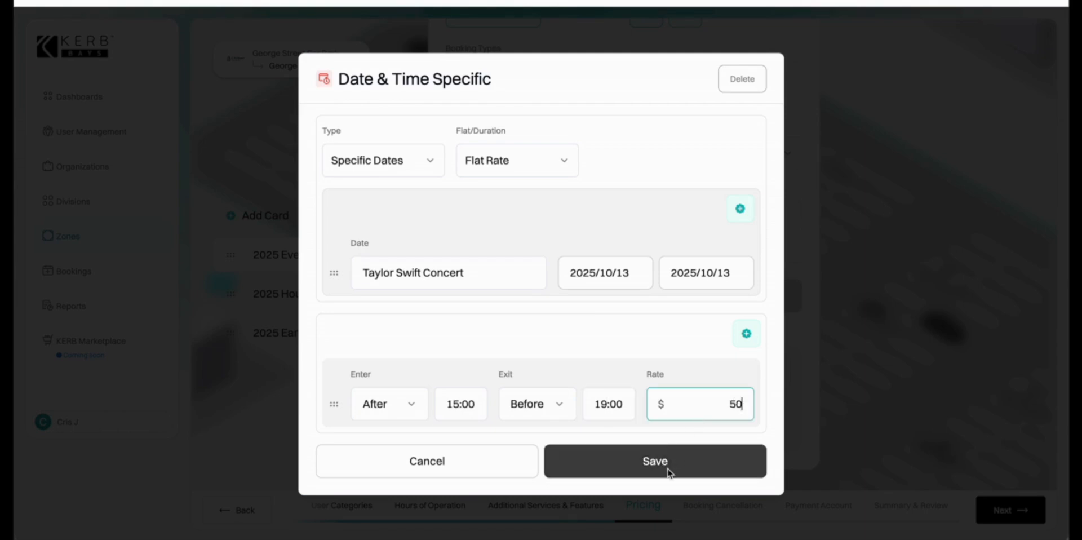
click(669, 473)
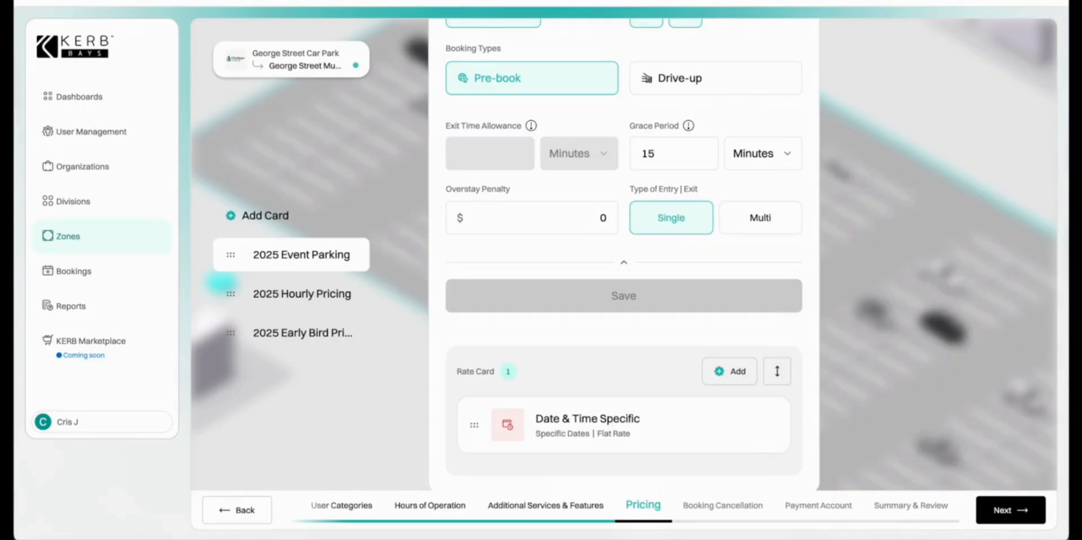
Simulate a pre-booked car stay on July 29 from 08:00 to 19:00 and confirm the $20 rate.
click(1009, 517)
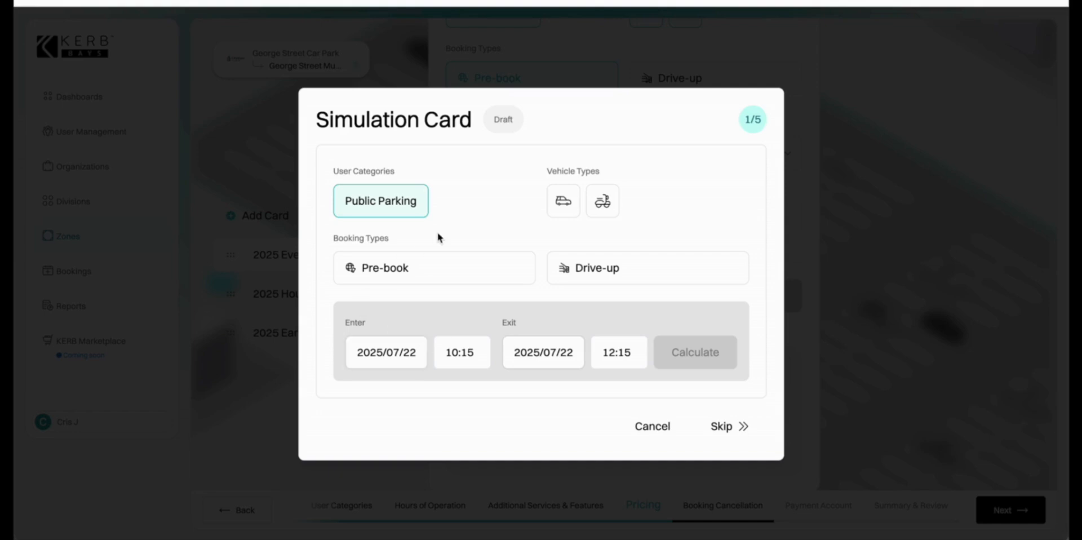
click(562, 199)
click(465, 271)
click(406, 352)
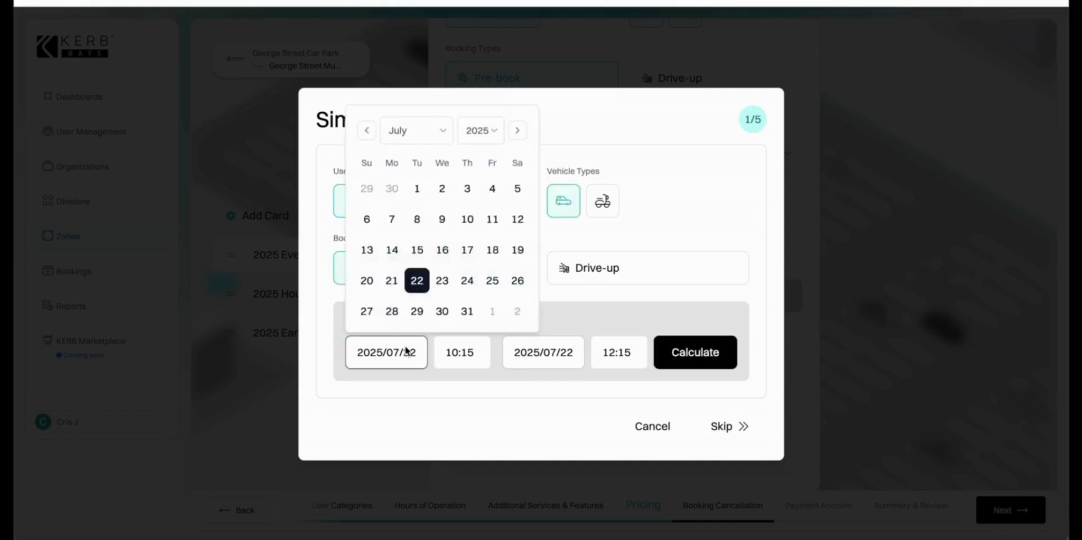
click(416, 311)
click(466, 364)
scroll(469, 226, up, 3)
click(470, 160)
click(558, 357)
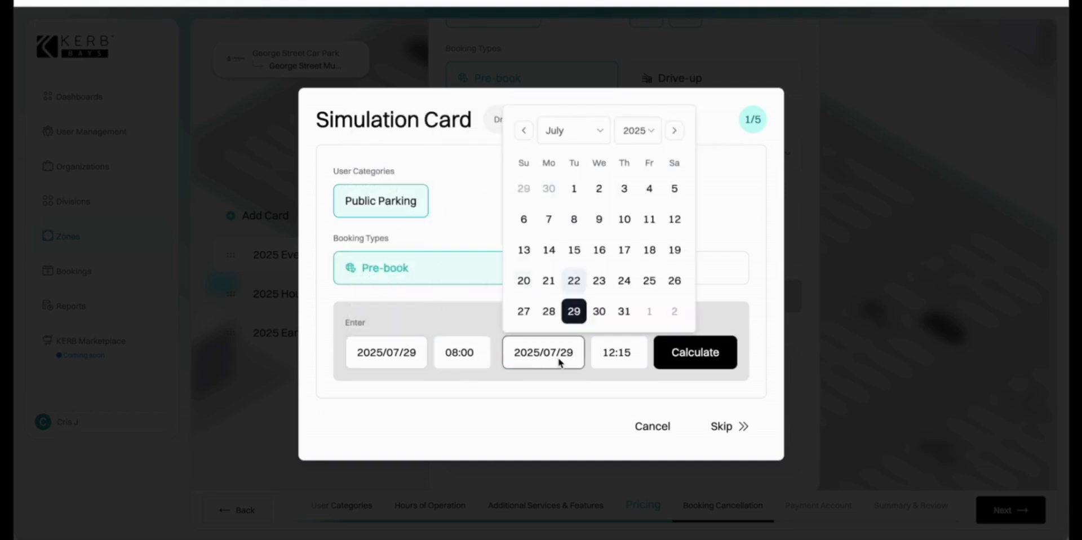
click(614, 360)
scroll(620, 237, down, 10)
click(625, 249)
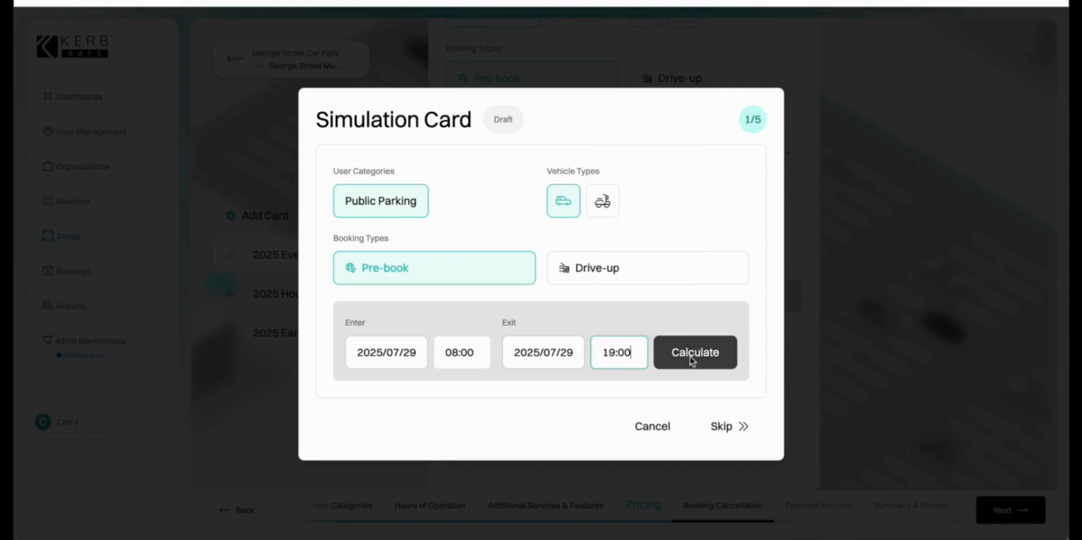
click(694, 354)
click(512, 483)
Simulate a drive-up post-paid car stay on July 30, 09:00–13:45, and confirm the $40 rate.
click(567, 195)
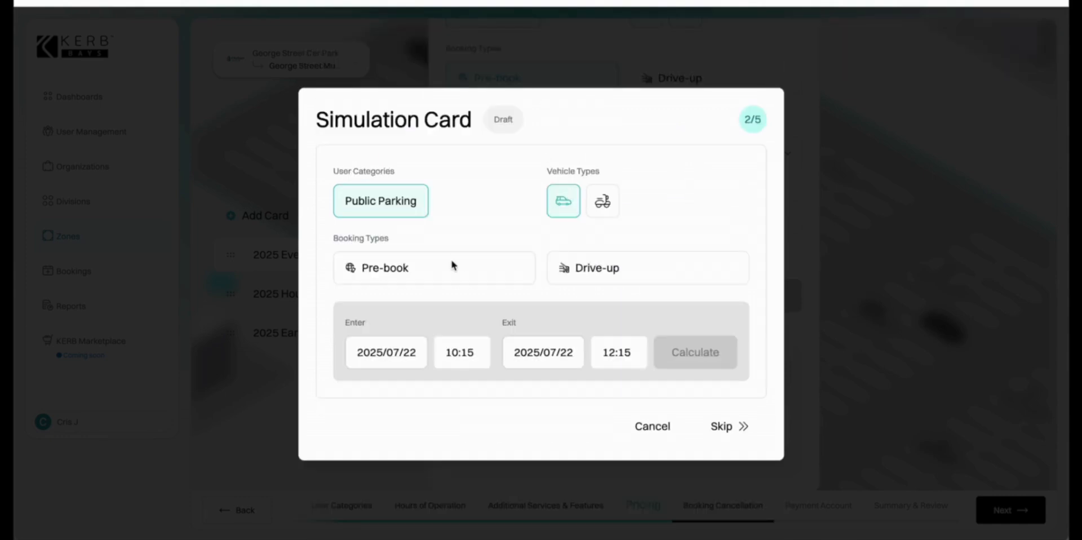
click(614, 267)
click(613, 304)
click(422, 386)
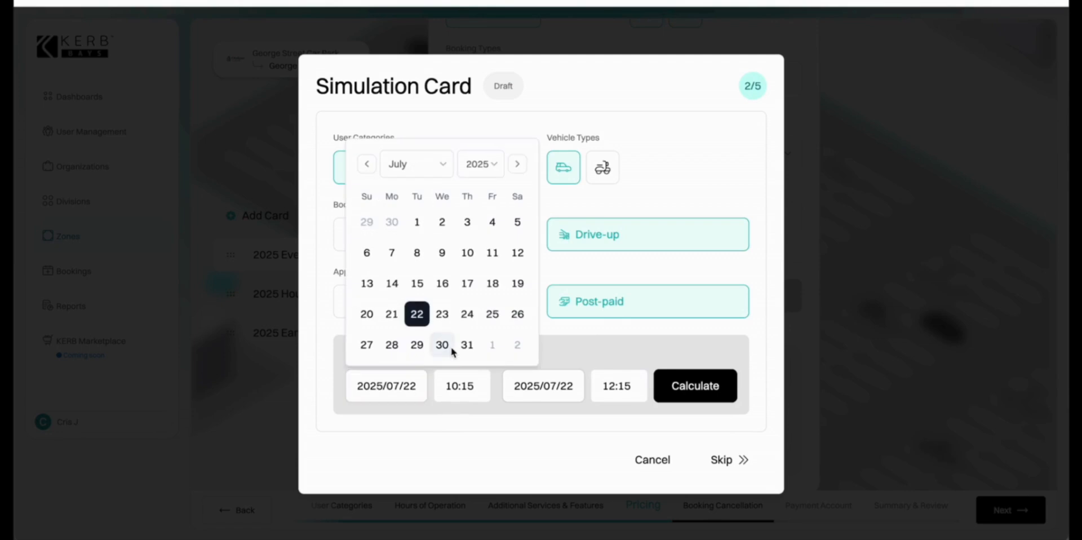
click(444, 346)
click(458, 389)
click(479, 356)
click(610, 386)
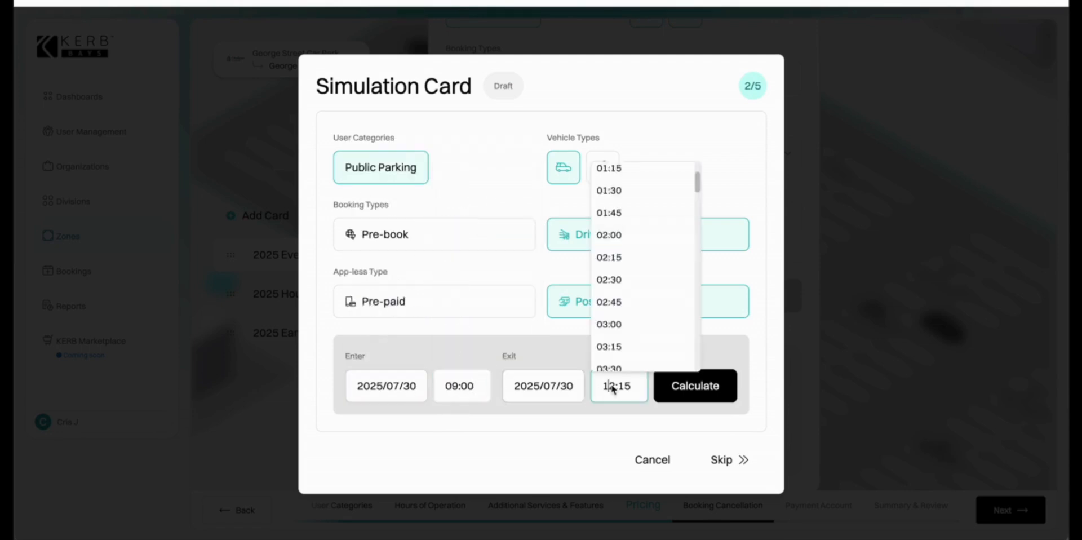
scroll(643, 321, down, 12)
scroll(643, 328, up, 7)
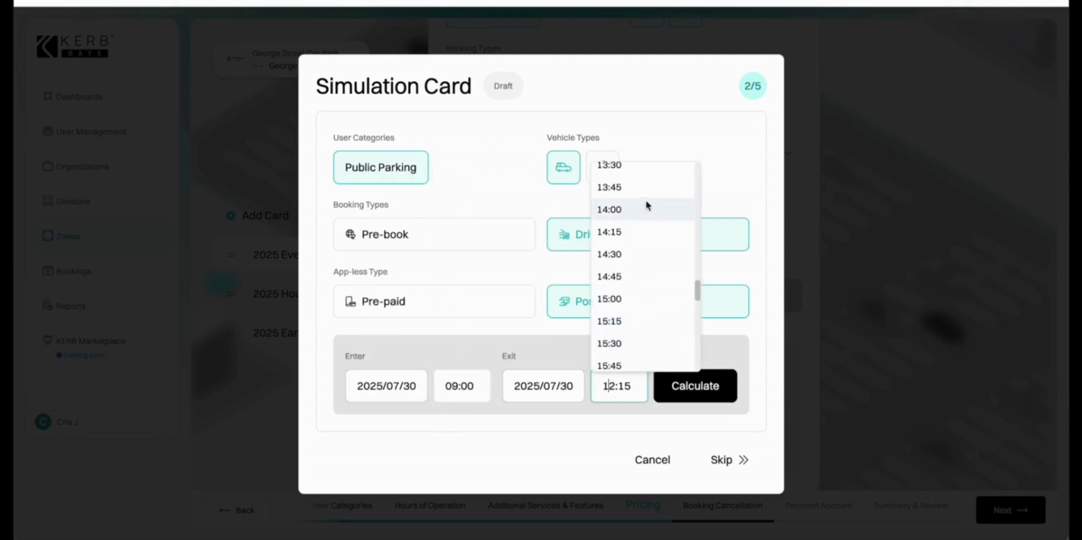
click(646, 186)
click(695, 386)
scroll(688, 377, down, 3)
click(515, 449)
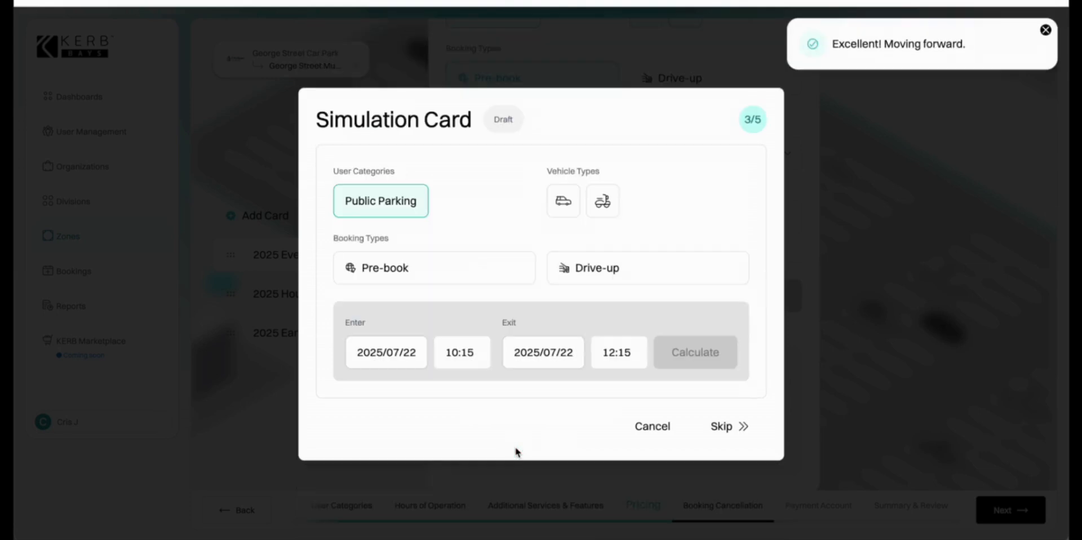
Simulate a pre-booked stay on October 13, 15:00–18:00, confirm the $50 rate, and skip remaining cards.
click(486, 273)
click(386, 352)
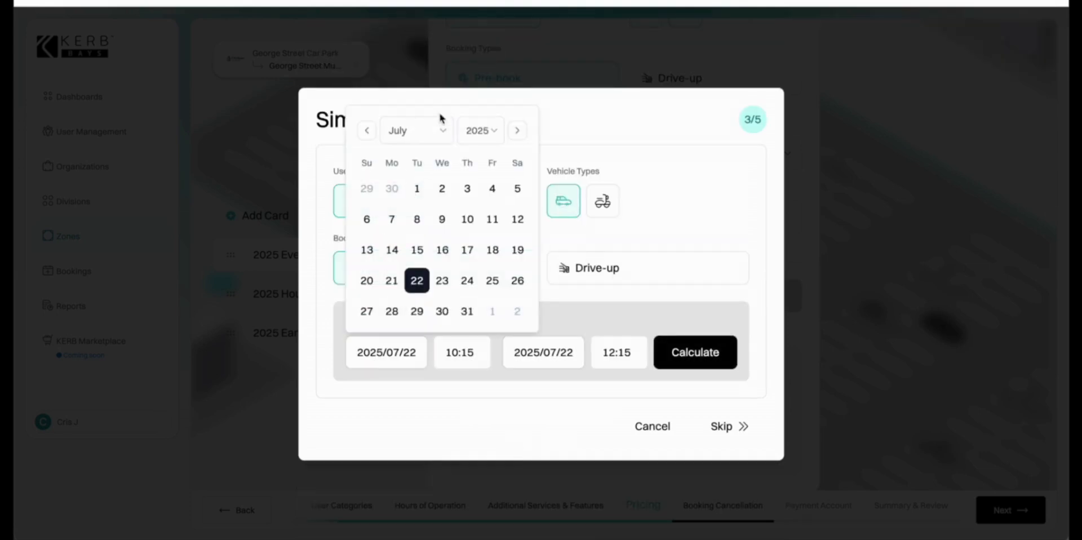
click(442, 131)
click(428, 315)
click(400, 258)
click(468, 354)
scroll(471, 302, down, 5)
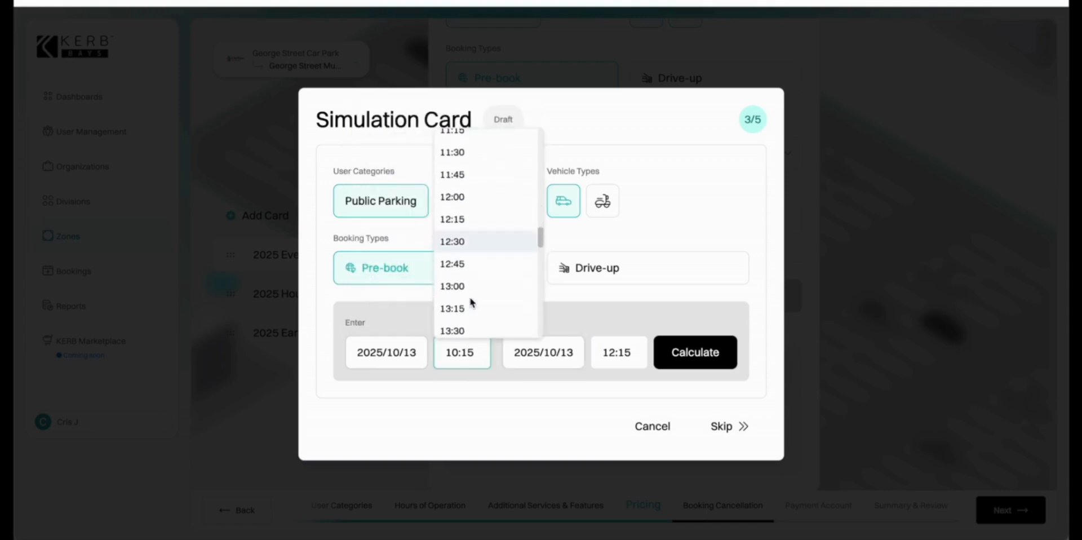
click(464, 221)
click(617, 352)
scroll(637, 293, down, 5)
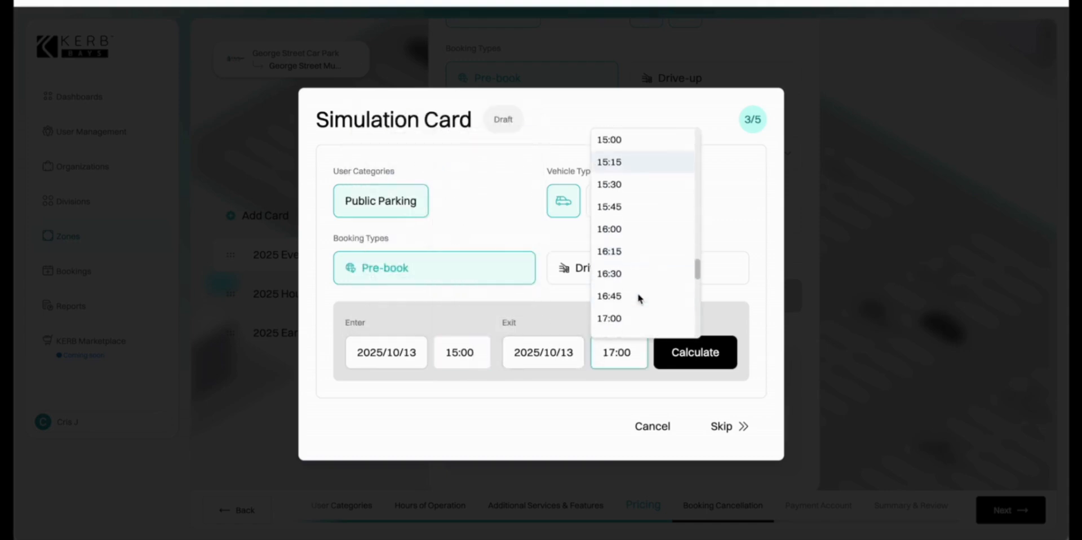
click(627, 261)
click(670, 355)
click(518, 474)
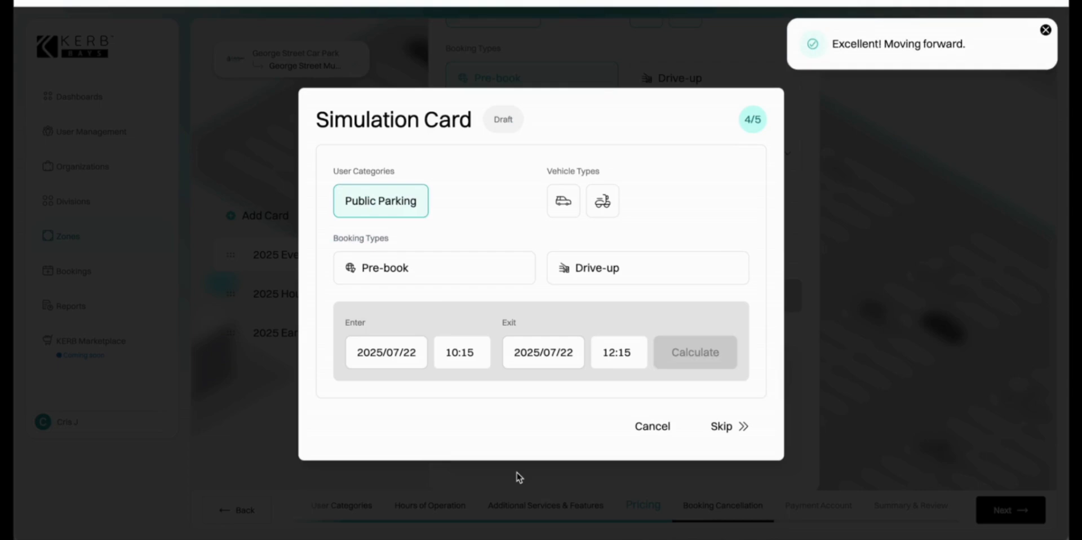
click(737, 427)
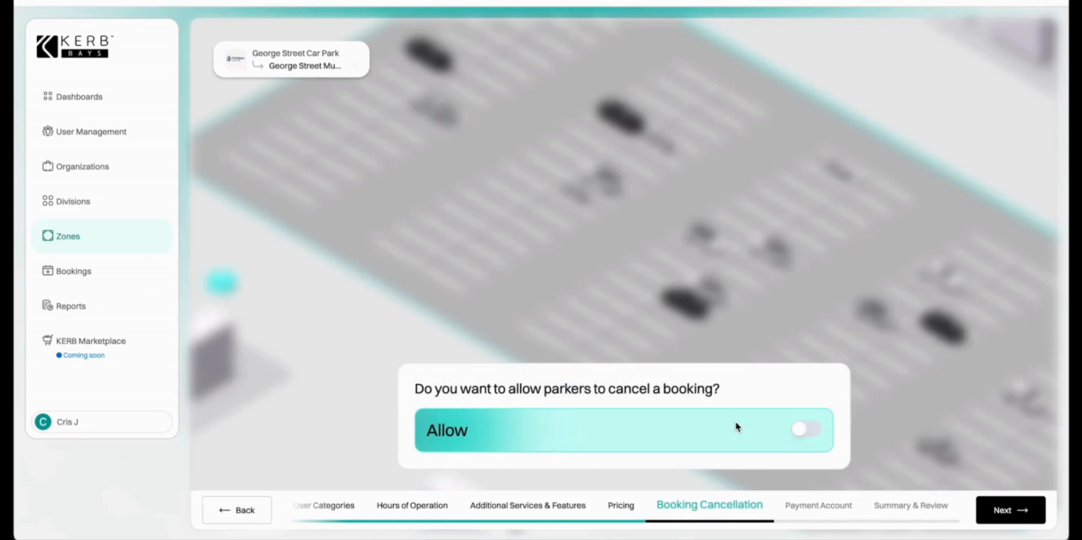
Allow booking cancellation and enter 16 minutes as the refund grace period.
click(808, 431)
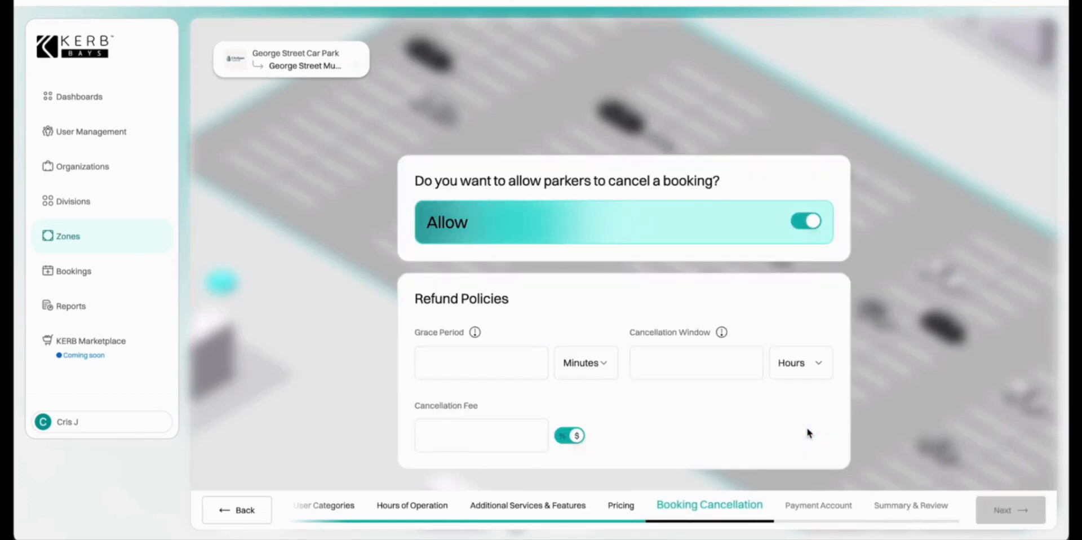
click(458, 369)
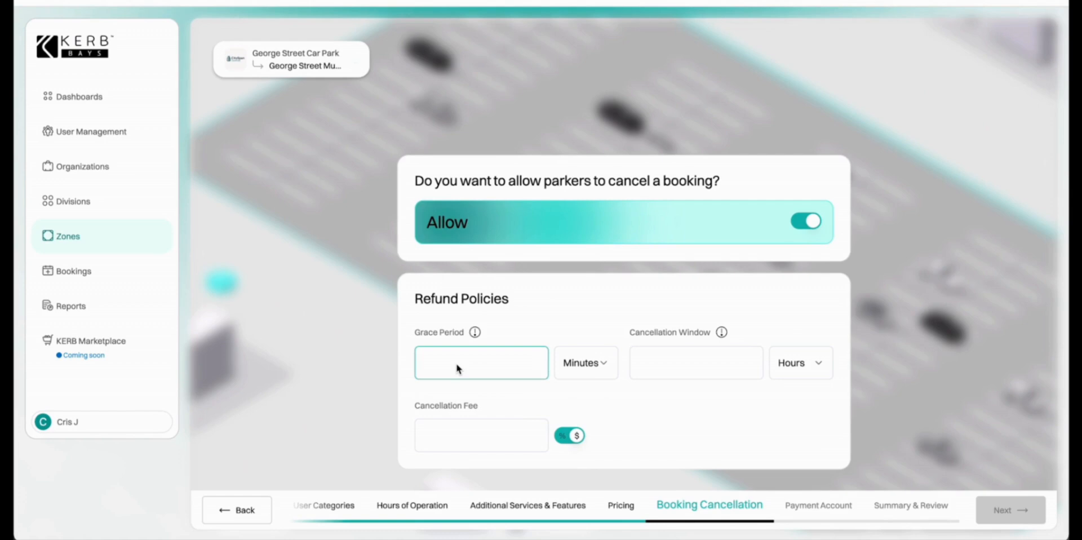
text(16)
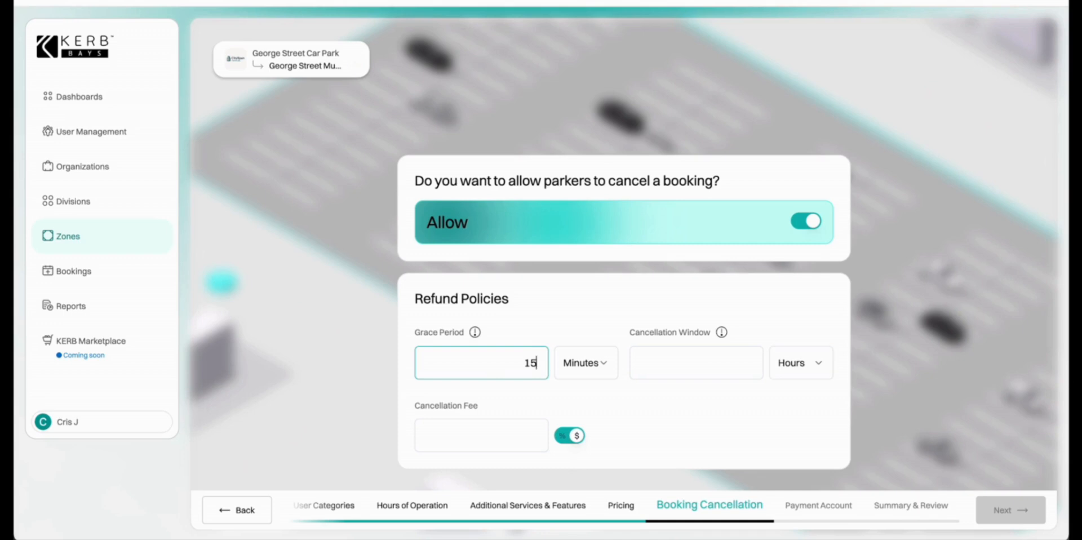
Enter a 12-hour cancellation window.
click(719, 374)
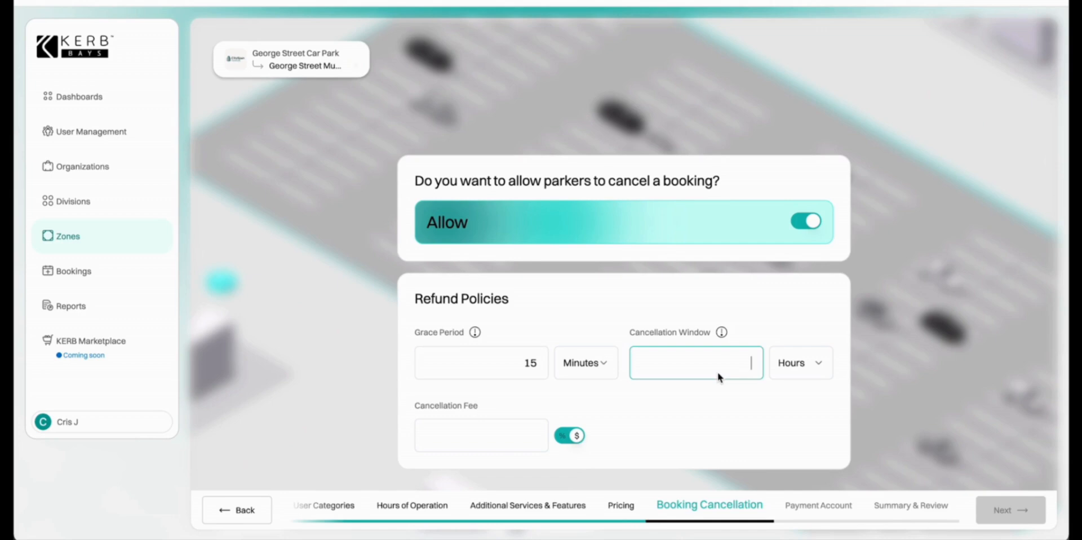
text(12)
click(718, 393)
Set the cancellation fee to $0, keeping the dollar unit rather than percent.
click(520, 437)
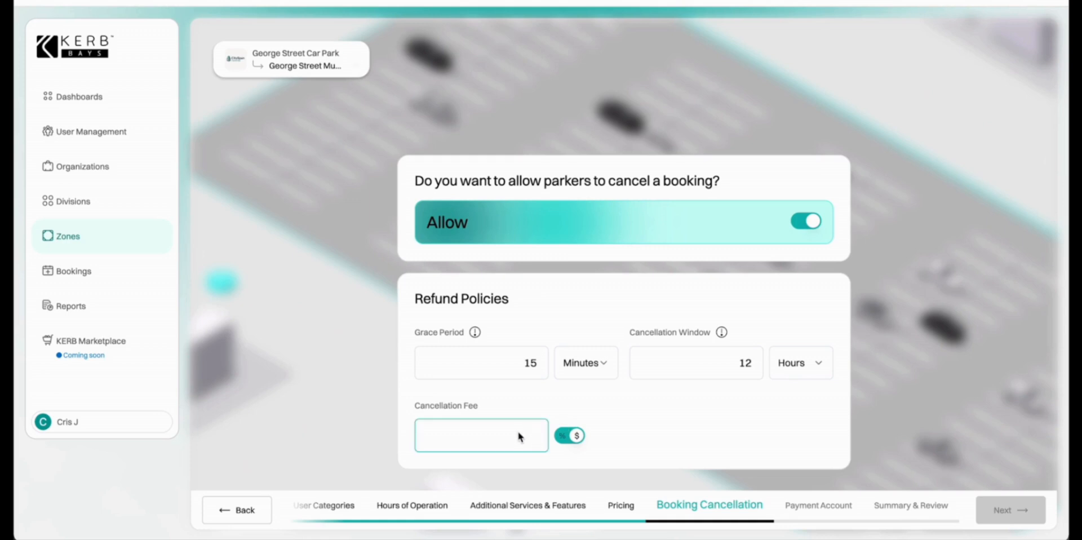
text(4)
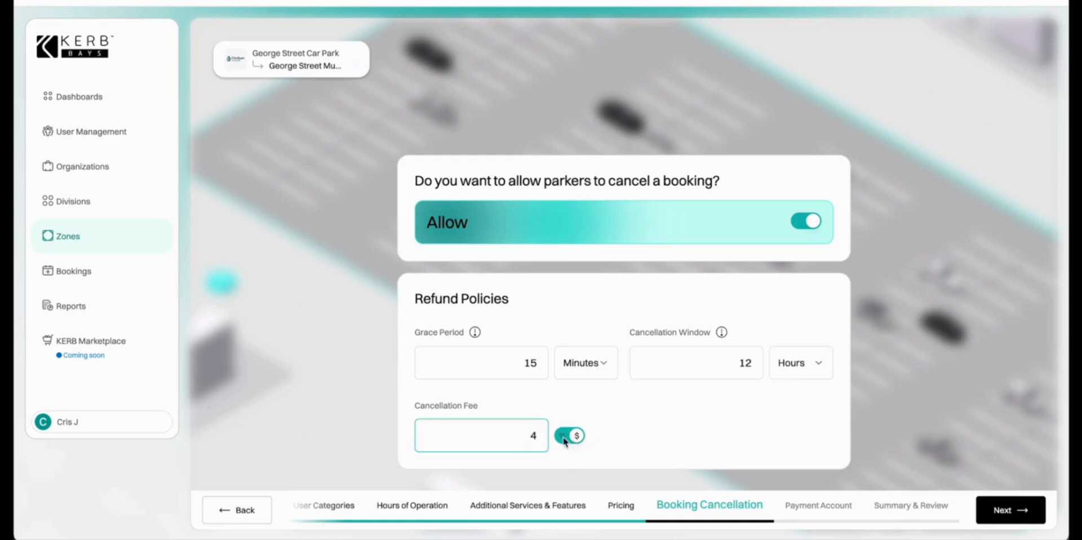
click(566, 439)
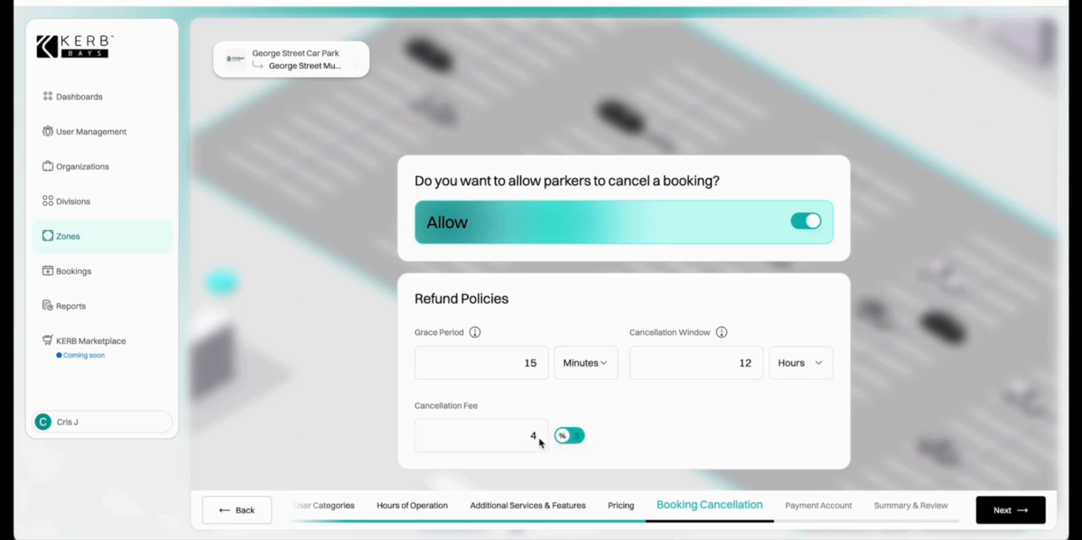
click(537, 441)
key(BackSpace)
text(10)
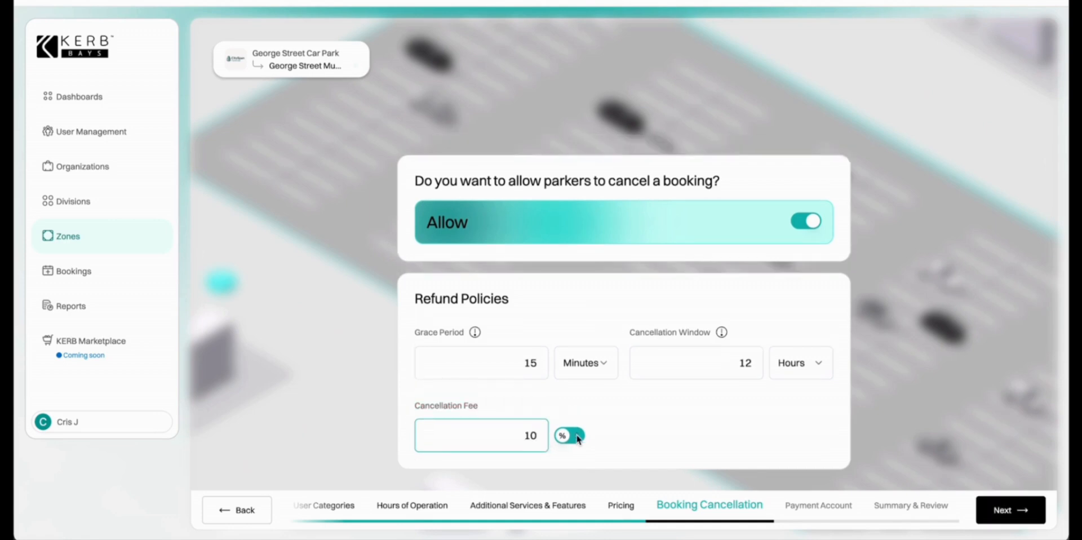
click(576, 437)
click(540, 438)
key(BackSpace)
key(BackSpace)
text(0)
click(1006, 521)
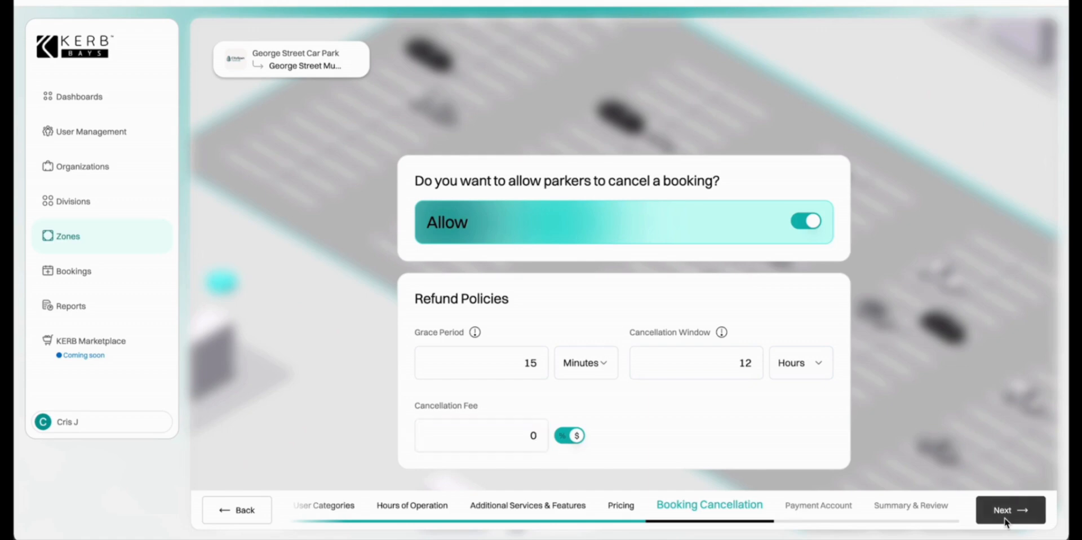
Select Windtest as the payment gateway and move on to Summary & Review.
click(1005, 521)
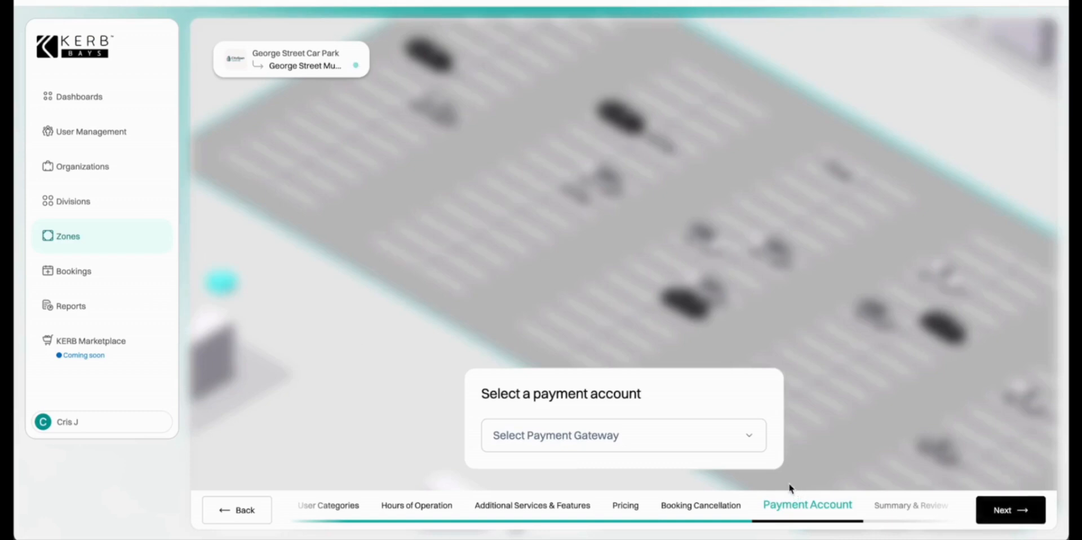
click(748, 442)
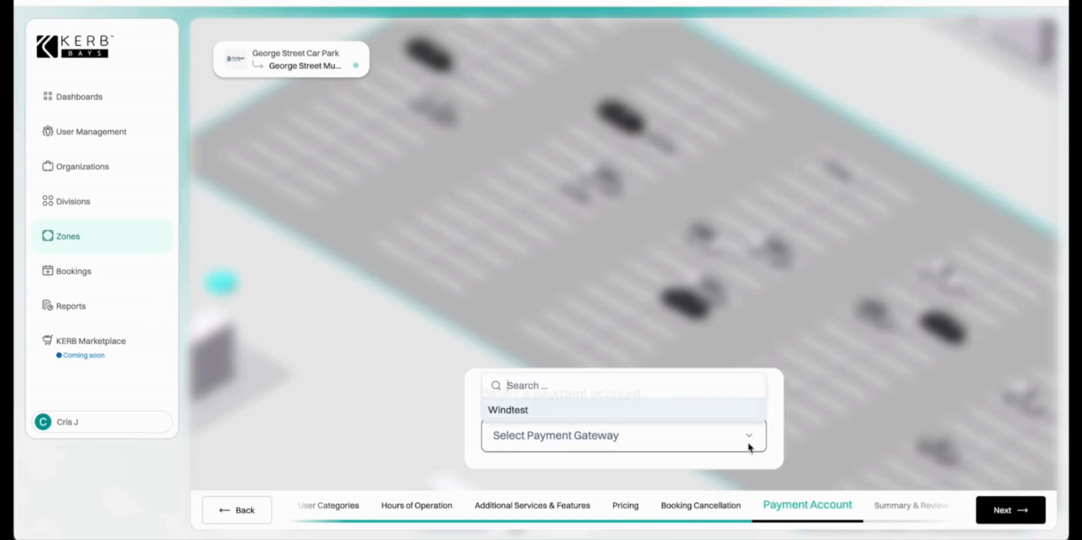
click(682, 413)
click(1013, 511)
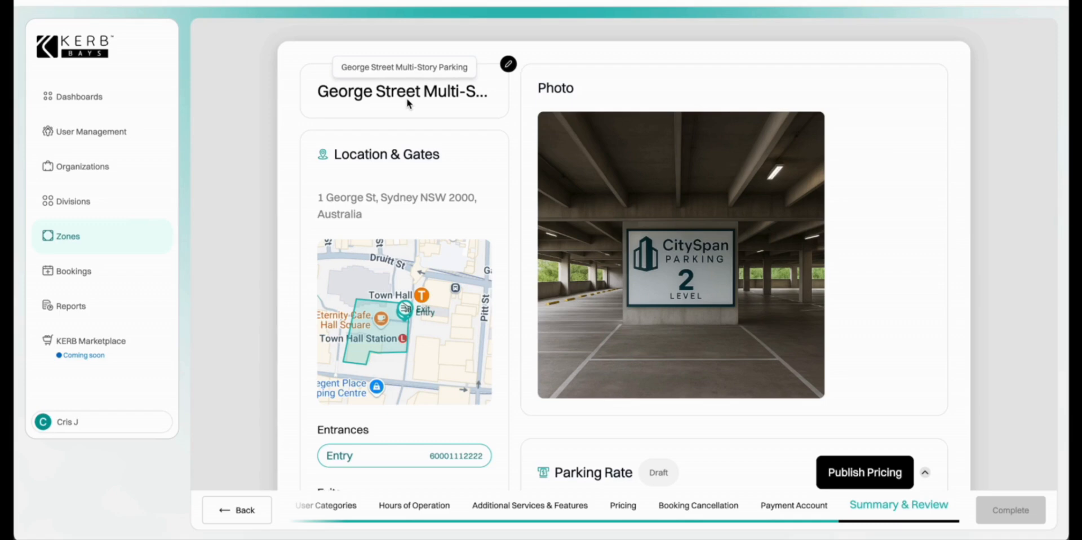
scroll(388, 296, down, 2)
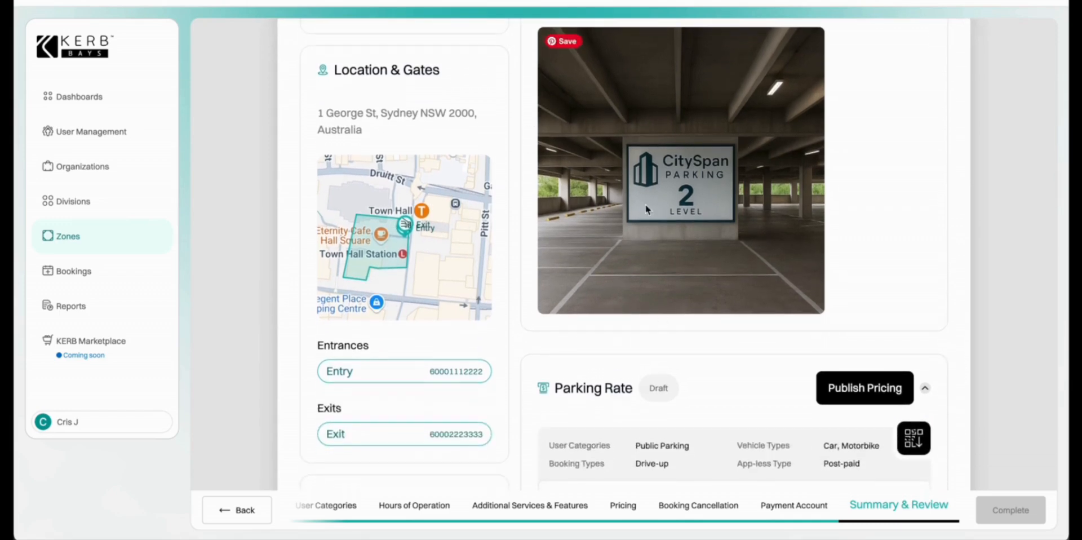
scroll(668, 256, down, 4)
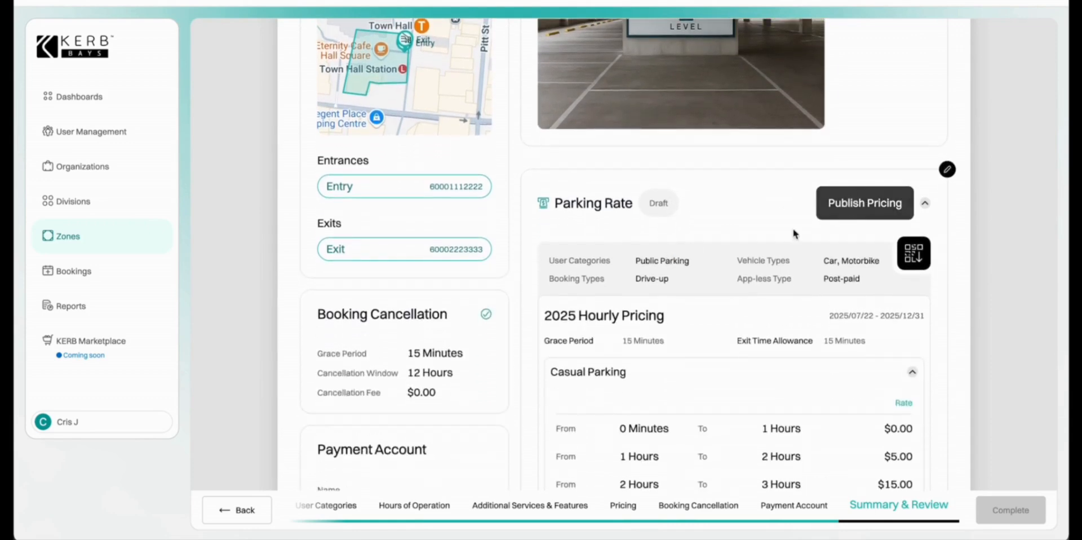
scroll(733, 251, down, 1)
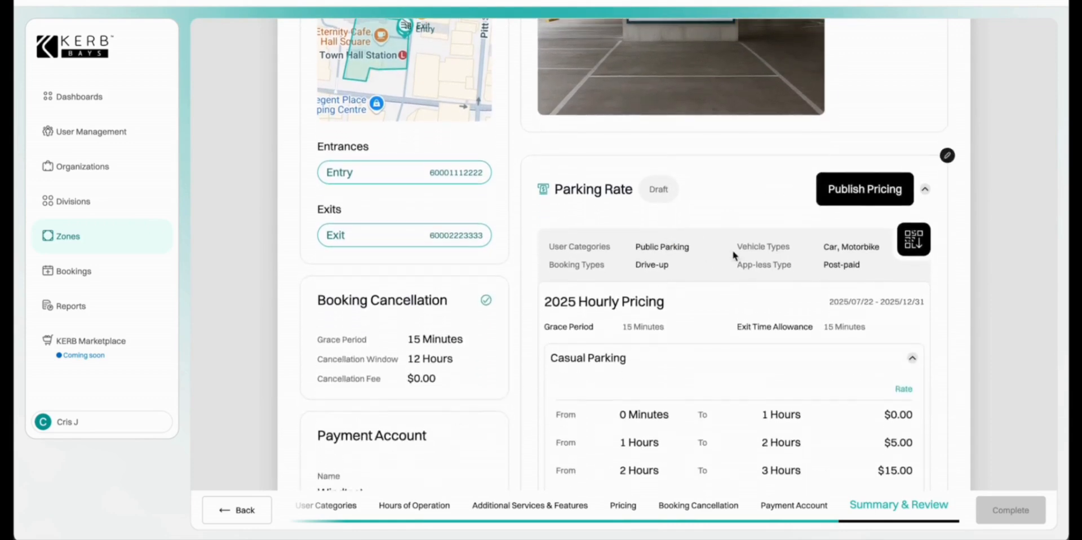
Publish the 2025 Hourly Pricing parking rate and download its QR code.
click(877, 198)
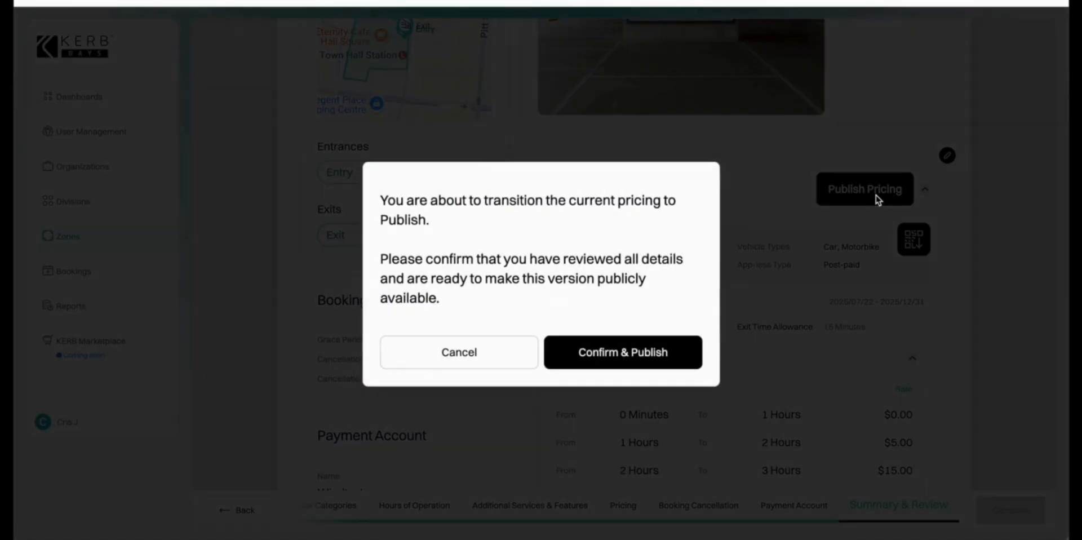
click(641, 358)
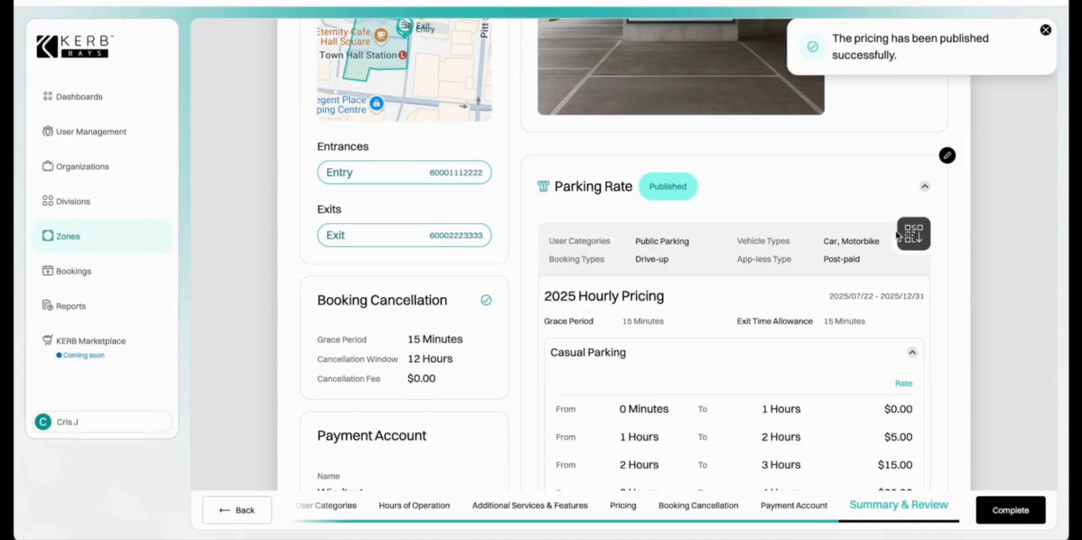
click(913, 247)
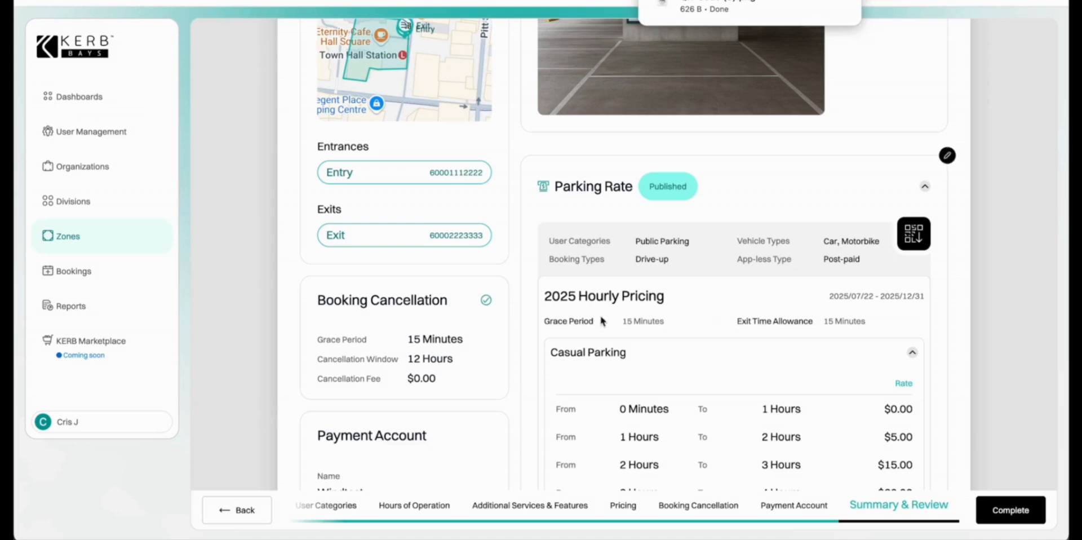
Scroll through the zone summary and switch the pricing carousel to 2025 Event Parking.
scroll(500, 325, down, 2)
scroll(500, 325, down, 1)
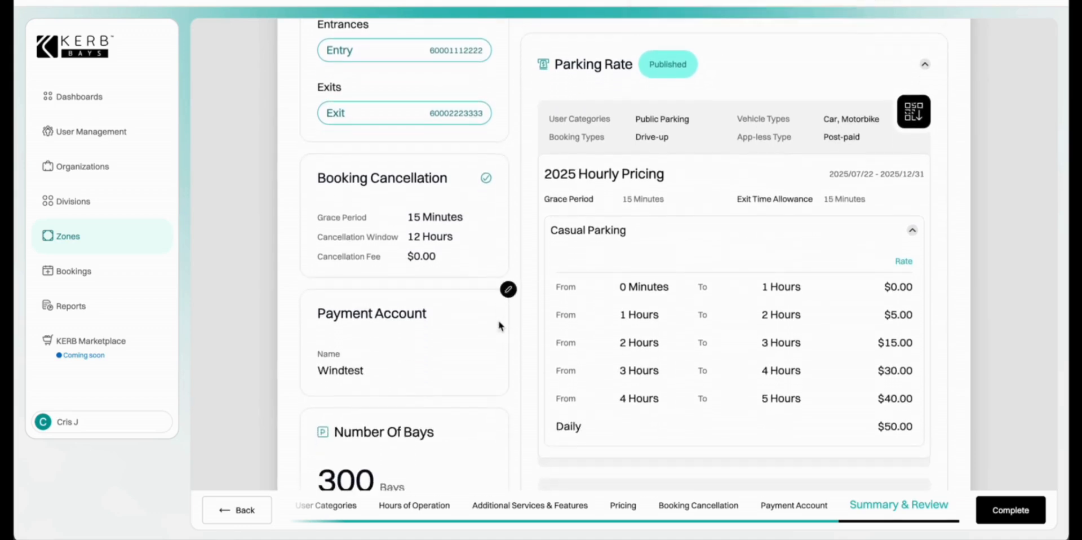
scroll(499, 325, down, 2)
scroll(499, 325, down, 3)
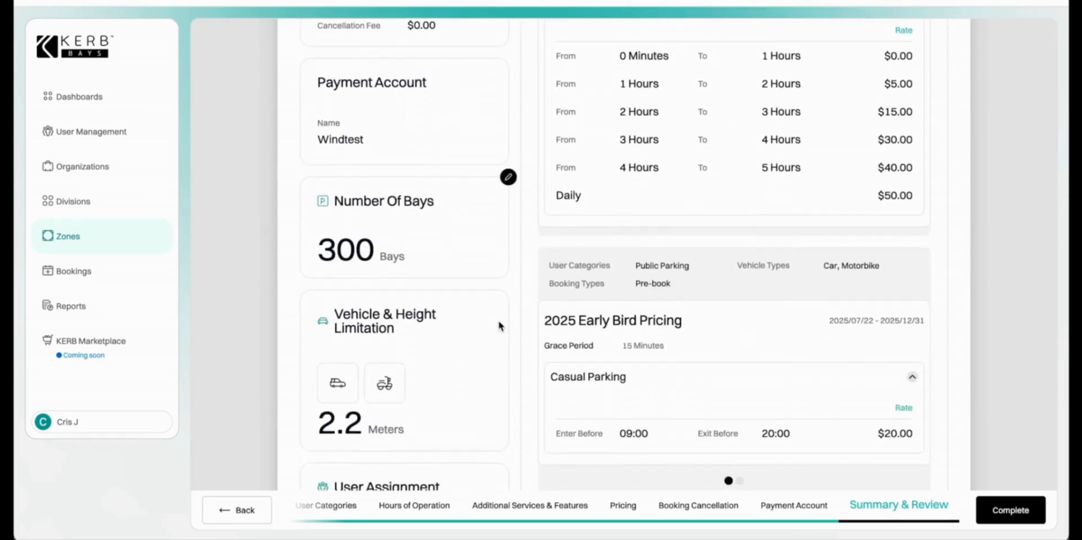
scroll(498, 325, down, 2)
scroll(498, 322, down, 2)
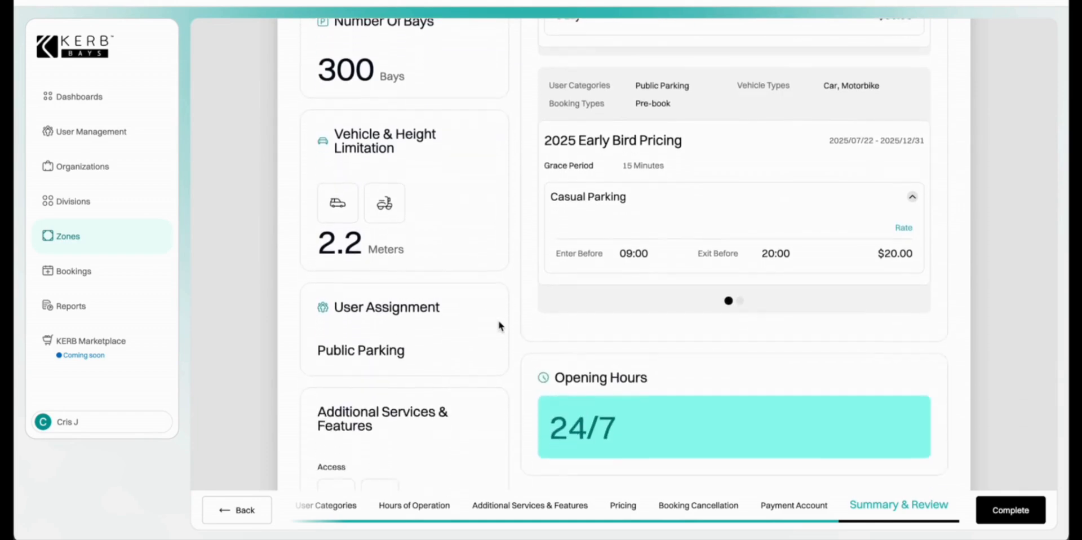
scroll(498, 322, up, 2)
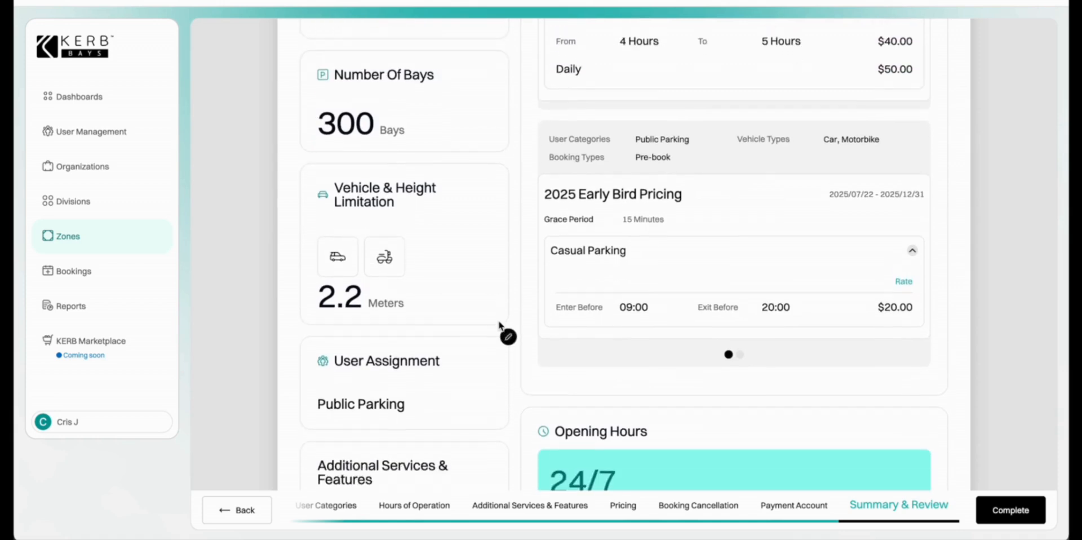
click(740, 355)
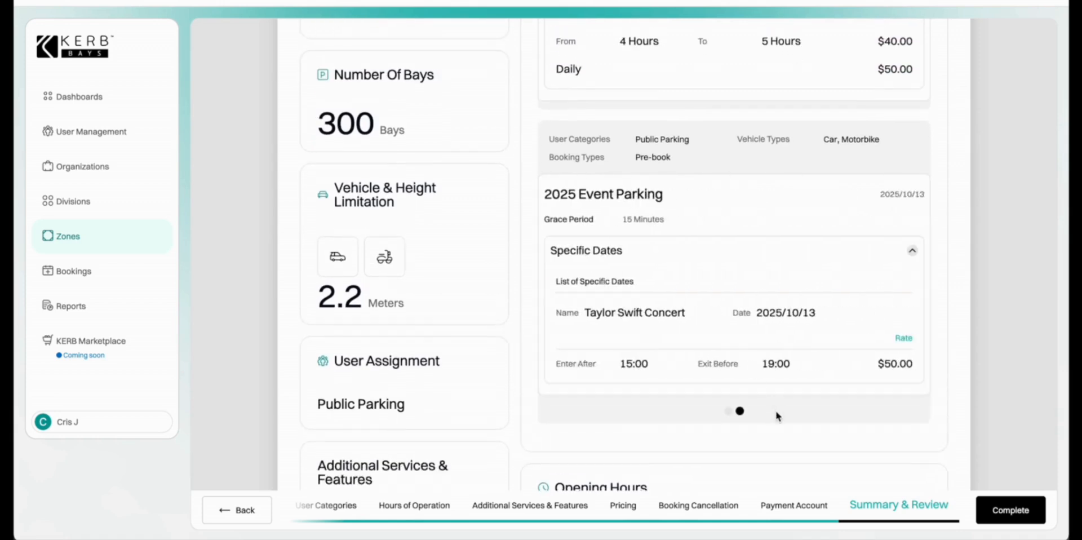
Finish reviewing the summary, complete the zone, and decline setting up another zone.
scroll(785, 426, down, 5)
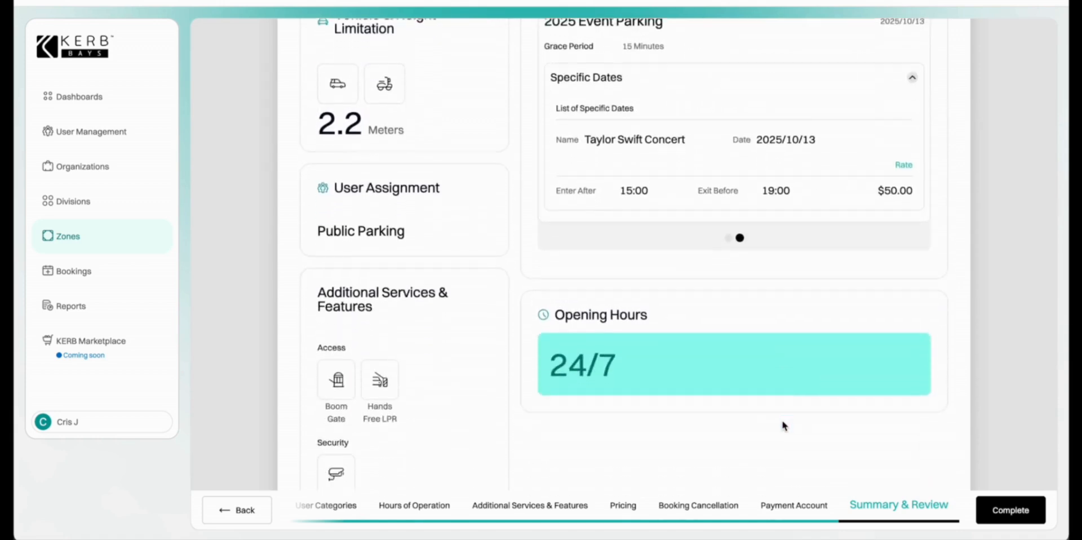
scroll(784, 425, down, 2)
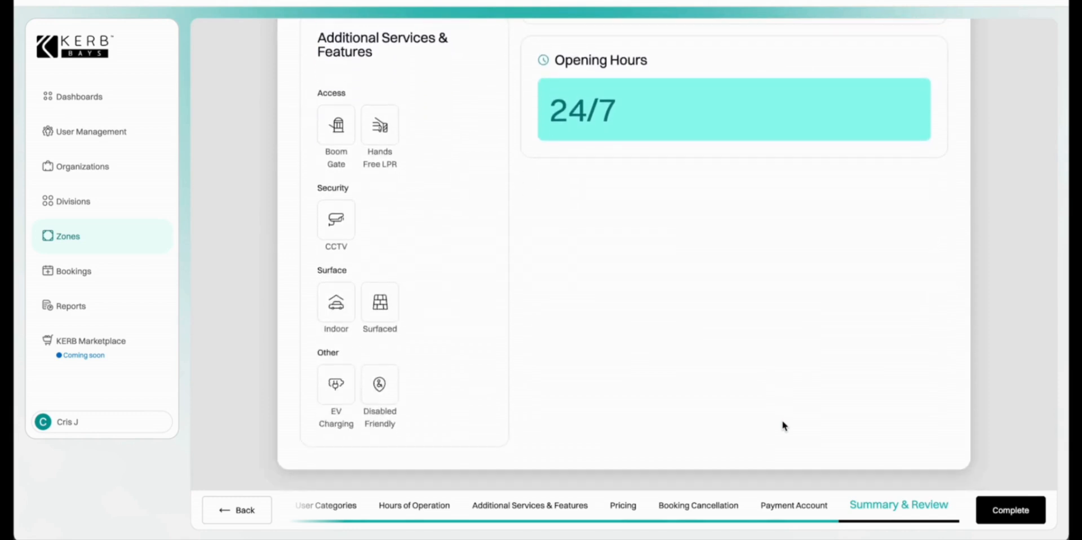
click(1029, 519)
click(412, 314)
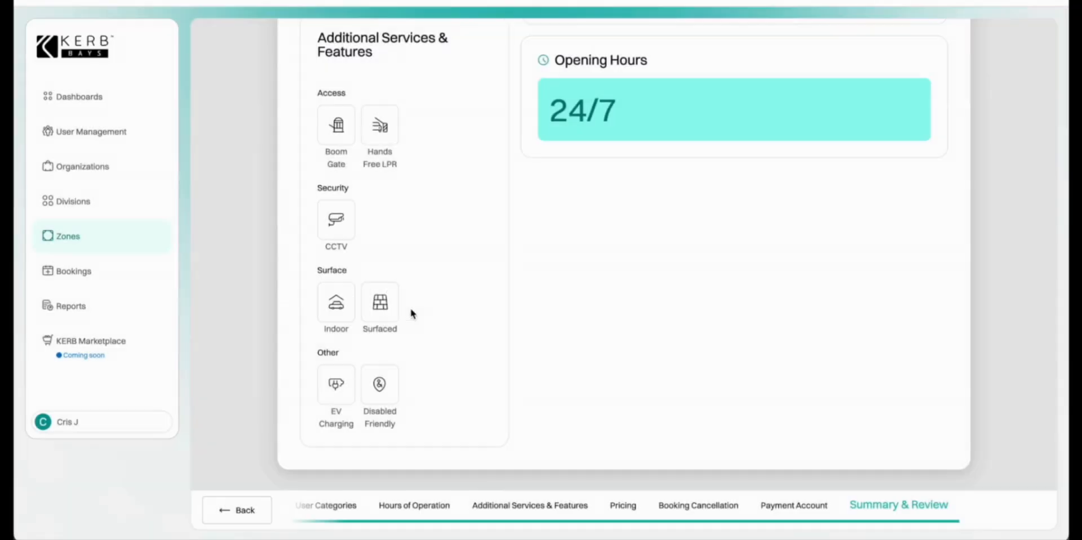